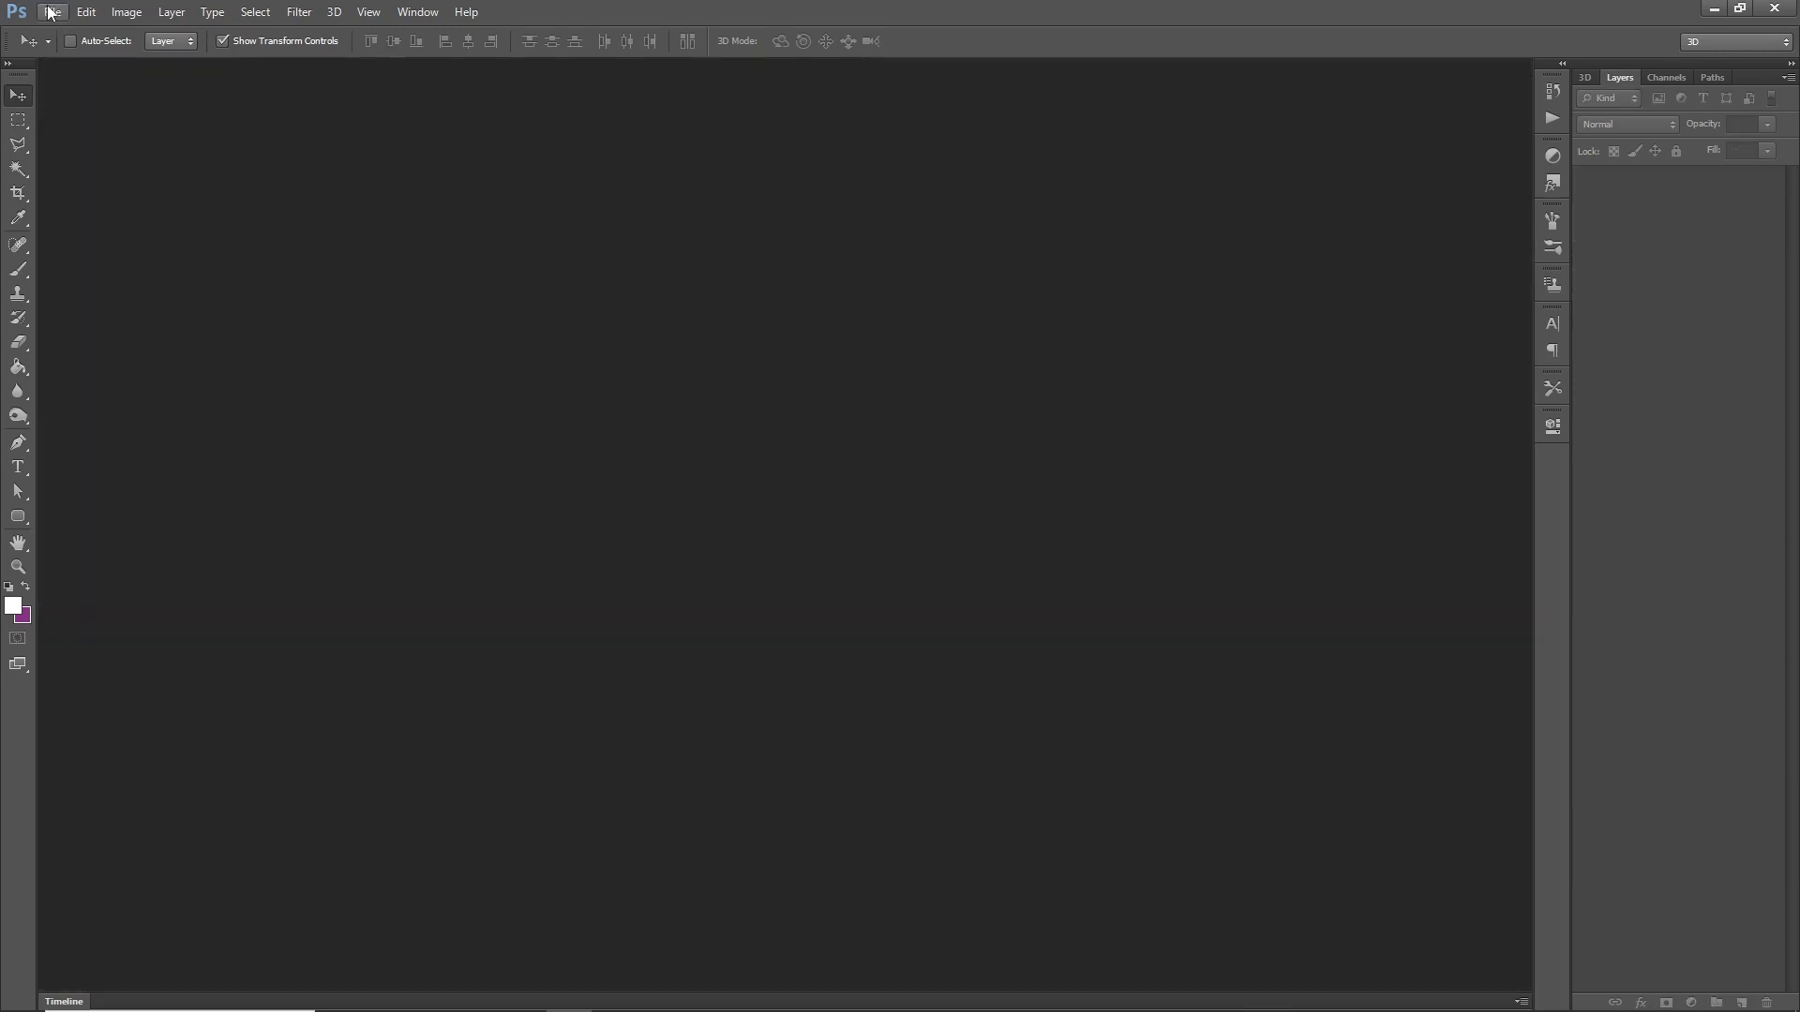
Create a new 1920 × 1080 pixel document at 72 pixels/inch with a transparent background
left_click(52, 11)
left_click(73, 33)
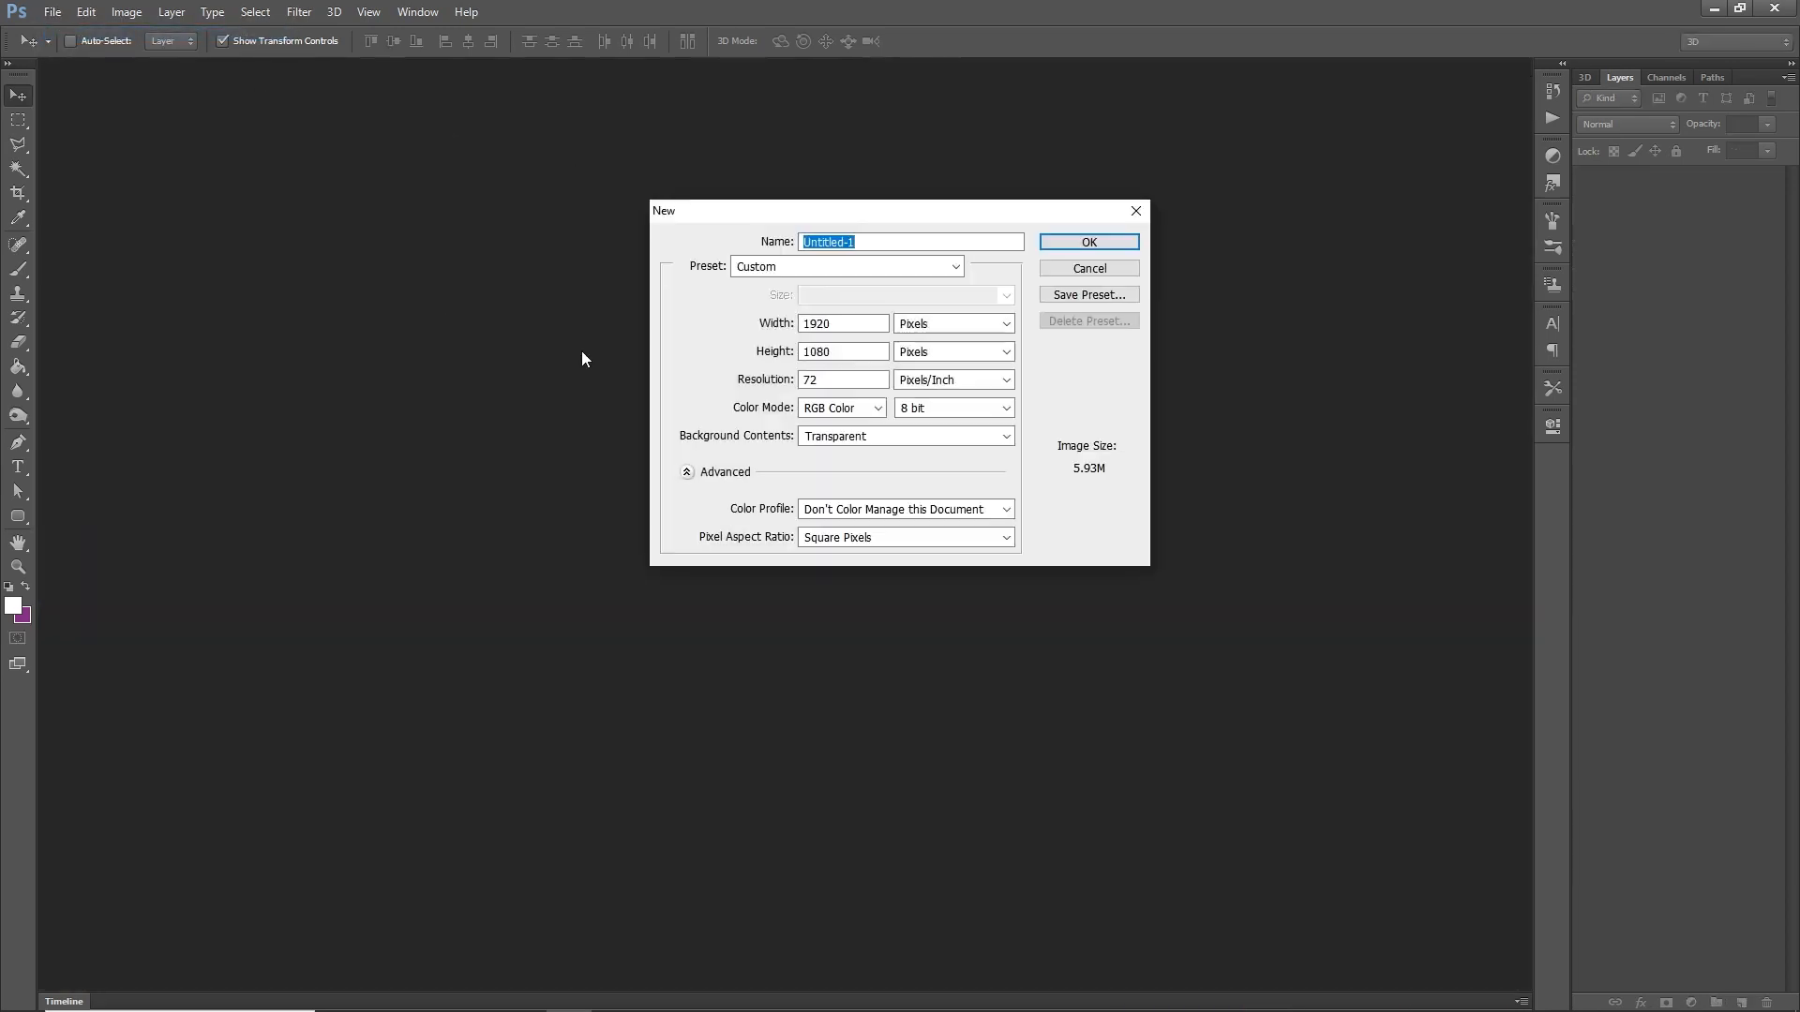
left_click(1077, 240)
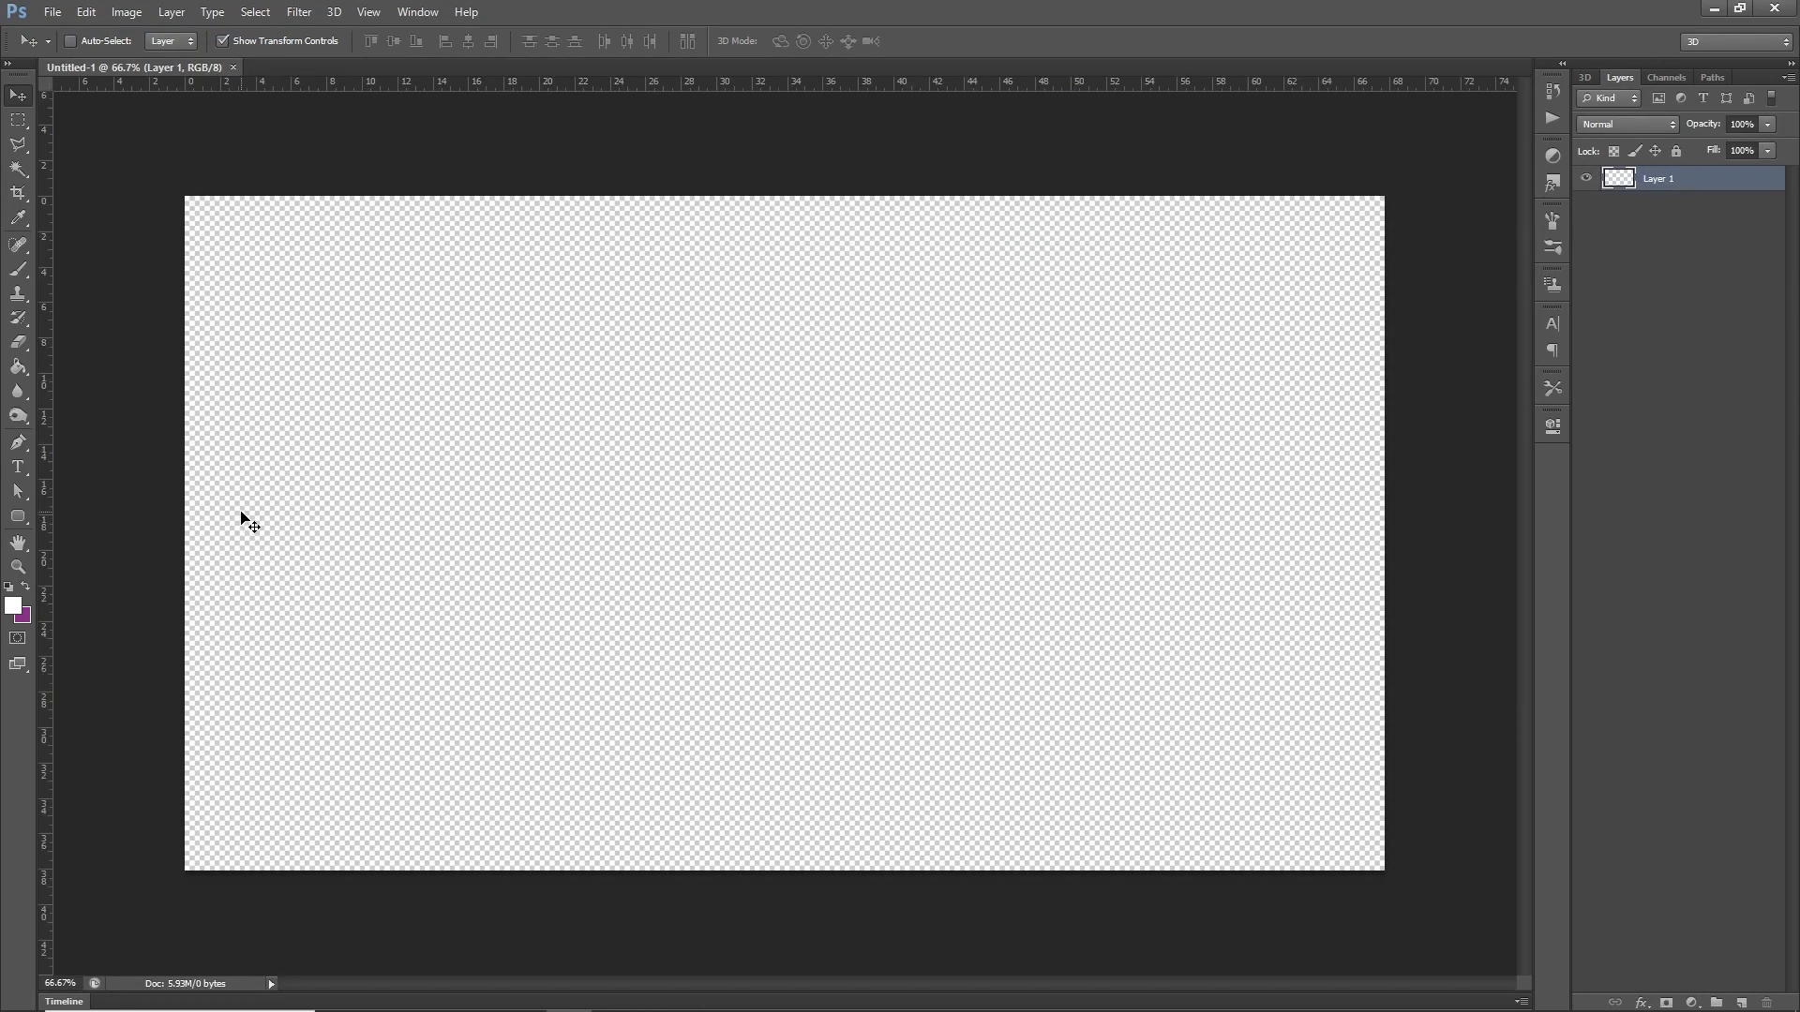
Draw a white, strokeless rounded rectangle about 1121 × 83 px with a 75 px radius and shift it towards the canvas centre
left_click(18, 518)
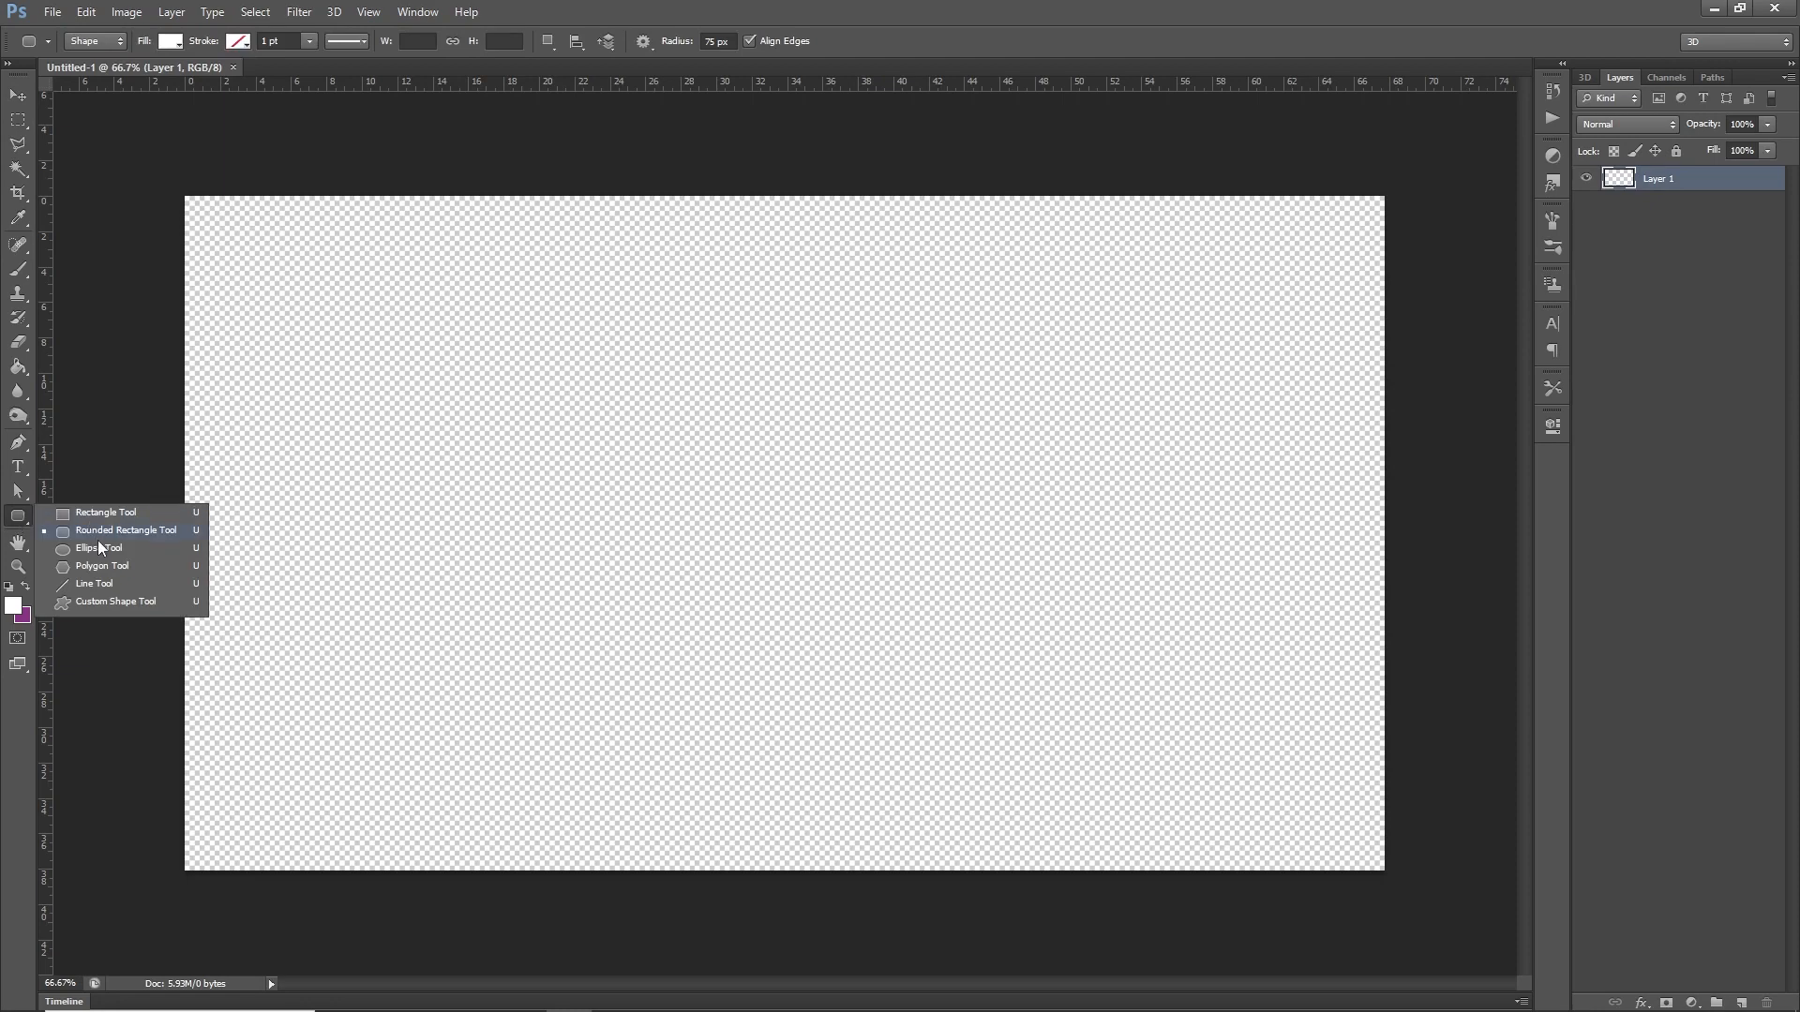
left_click(124, 534)
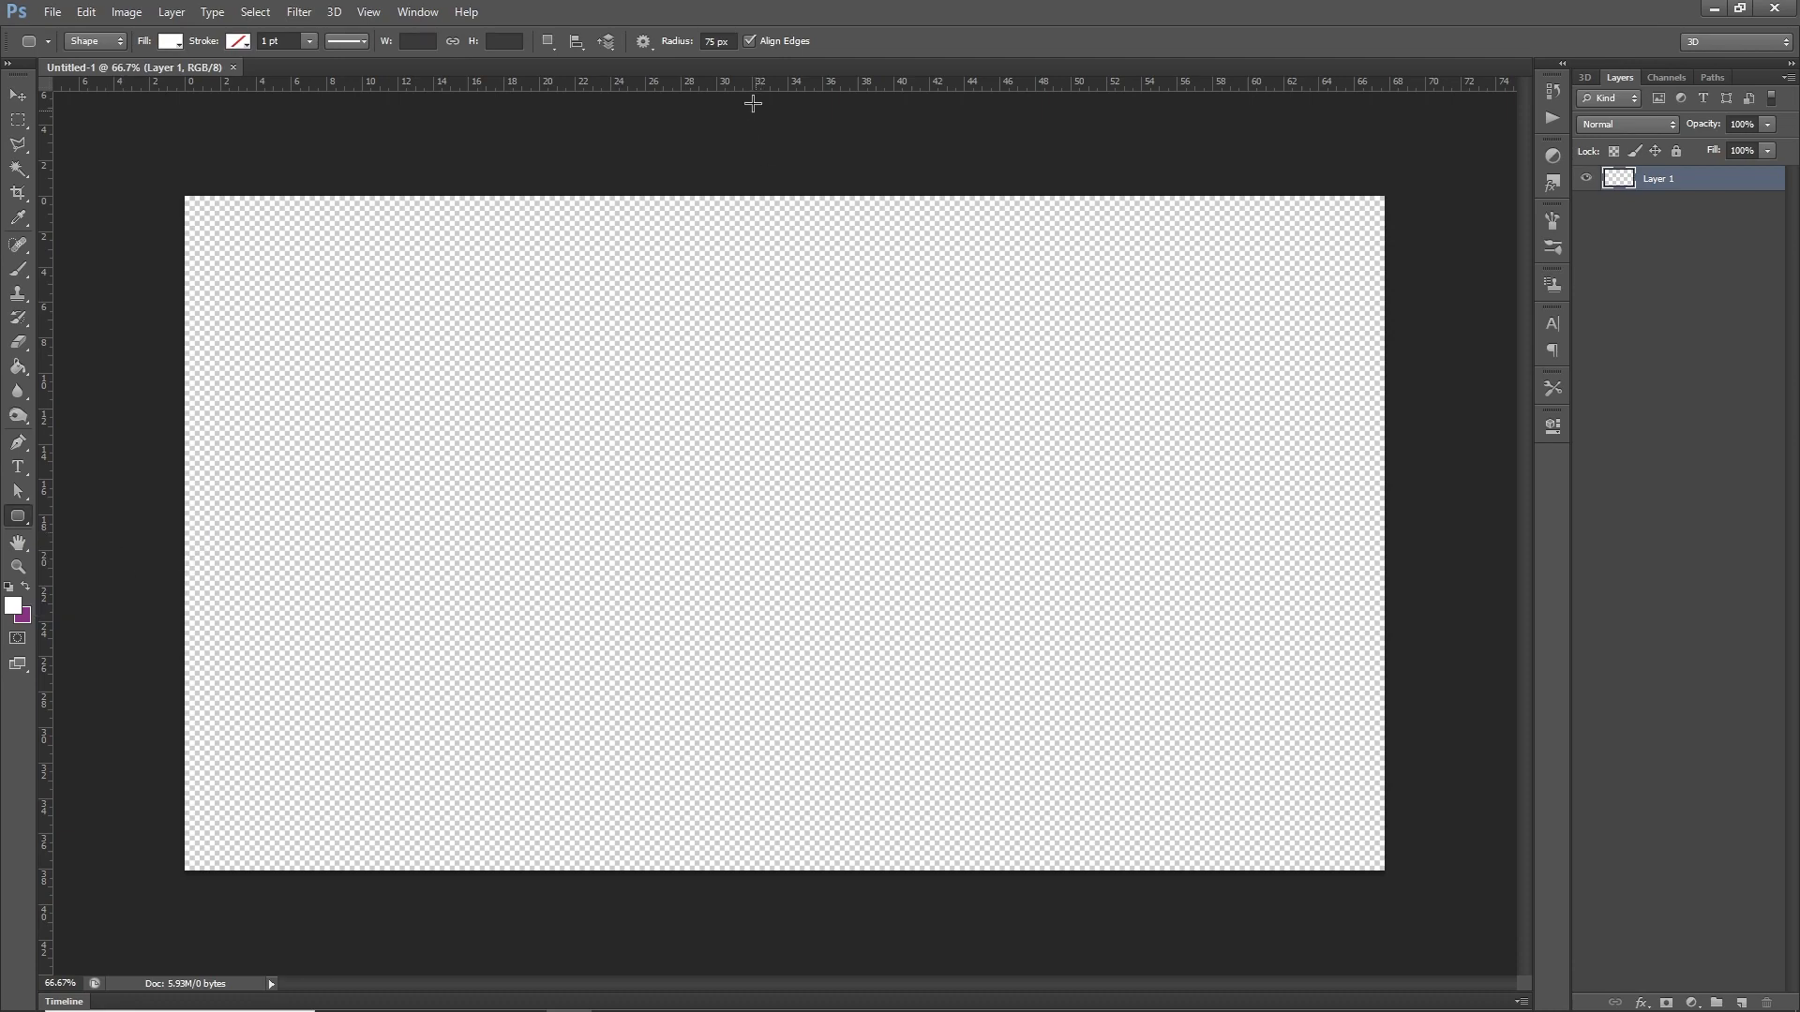
left_click(172, 43)
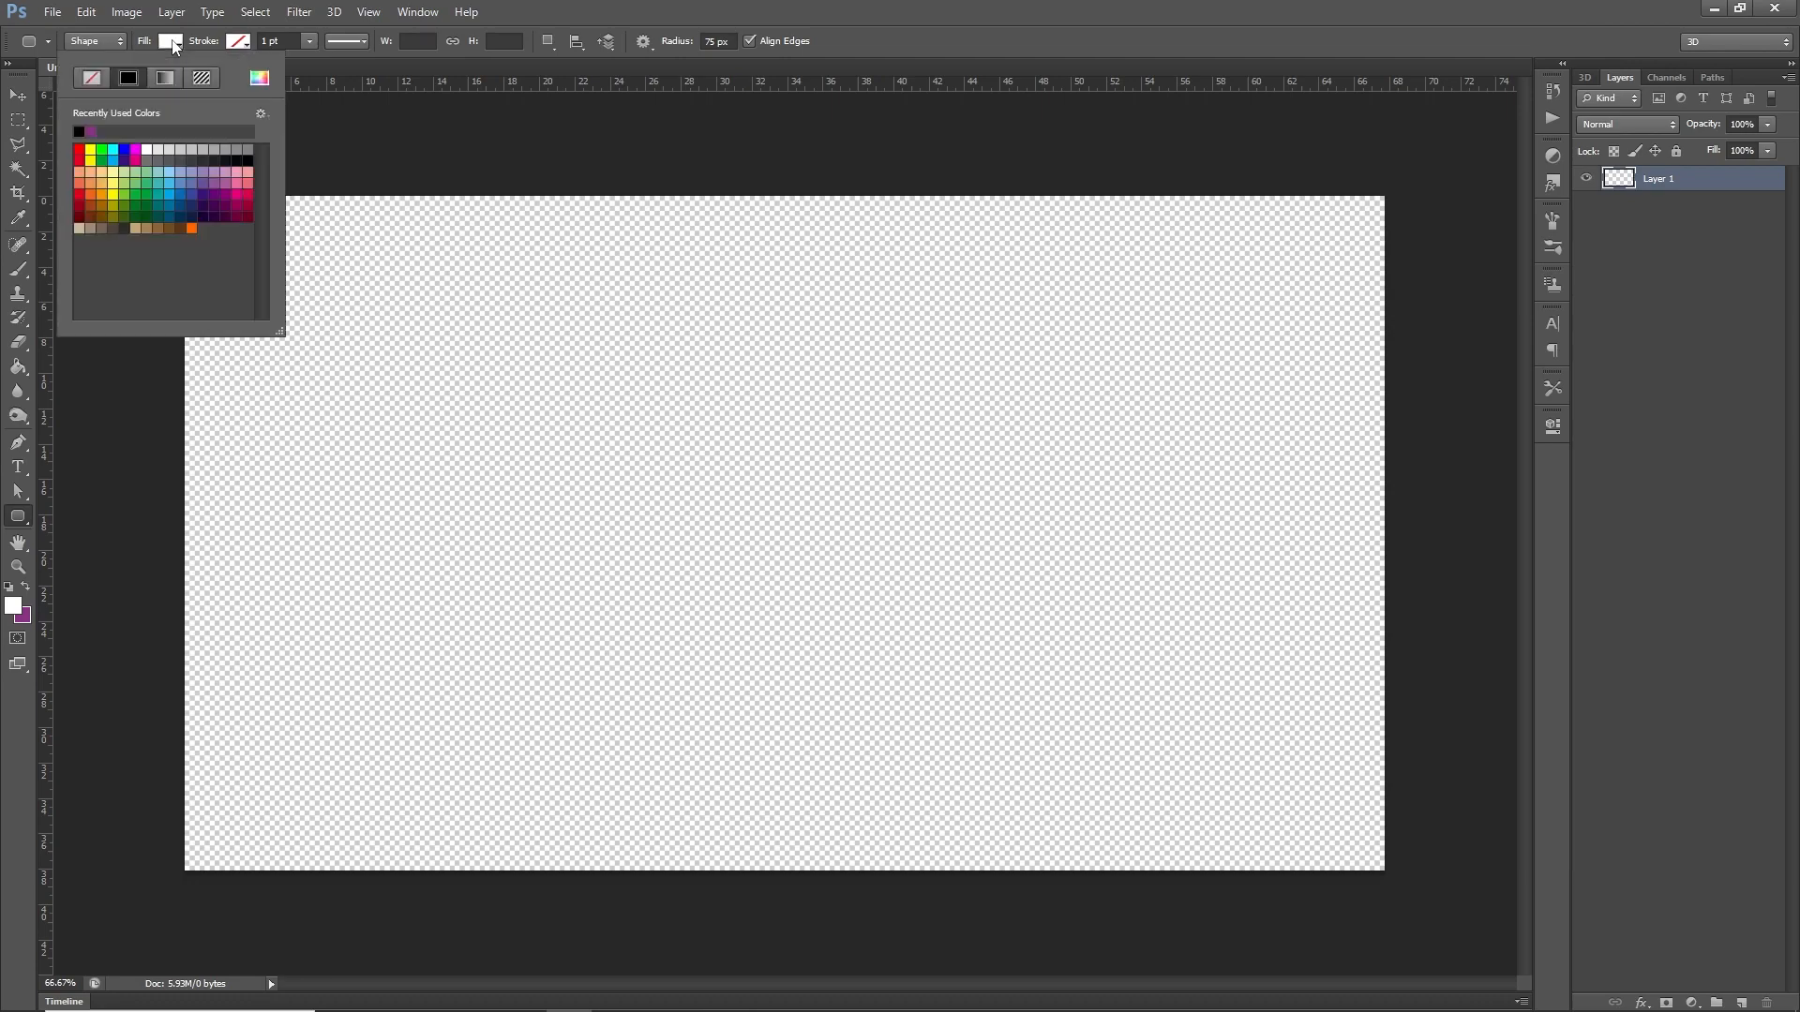
left_click(239, 43)
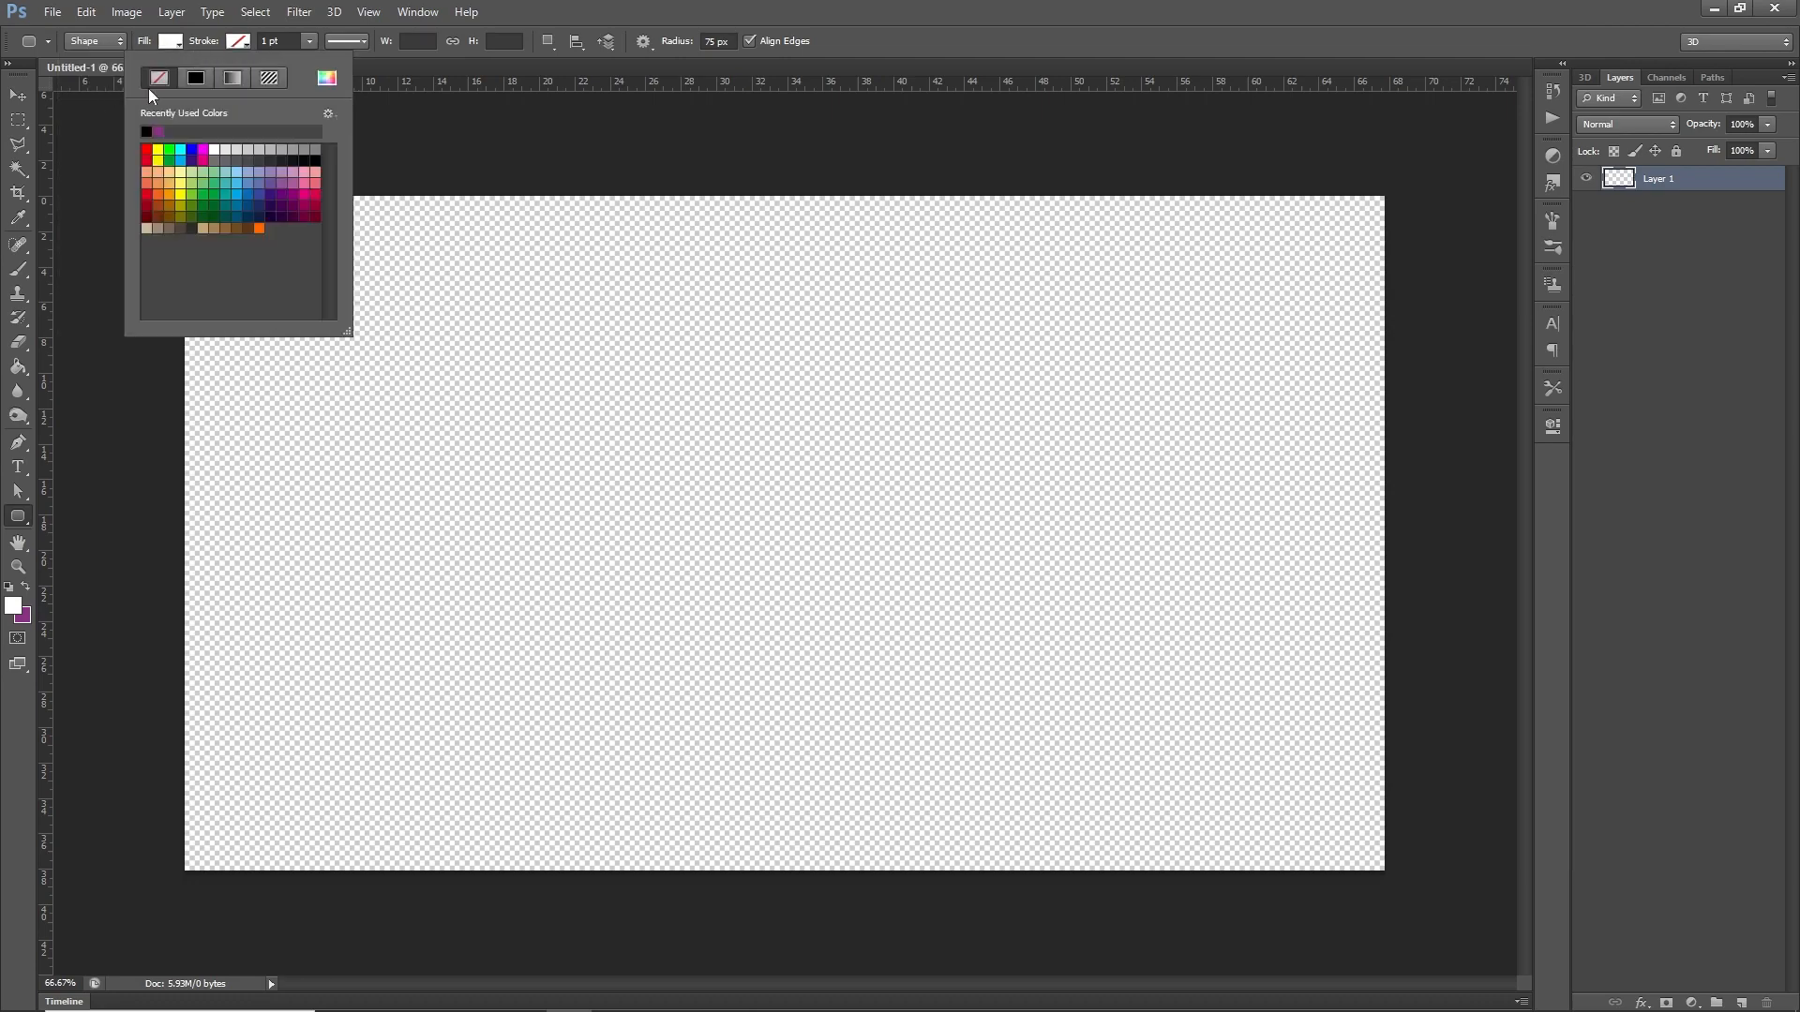
left_click(968, 41)
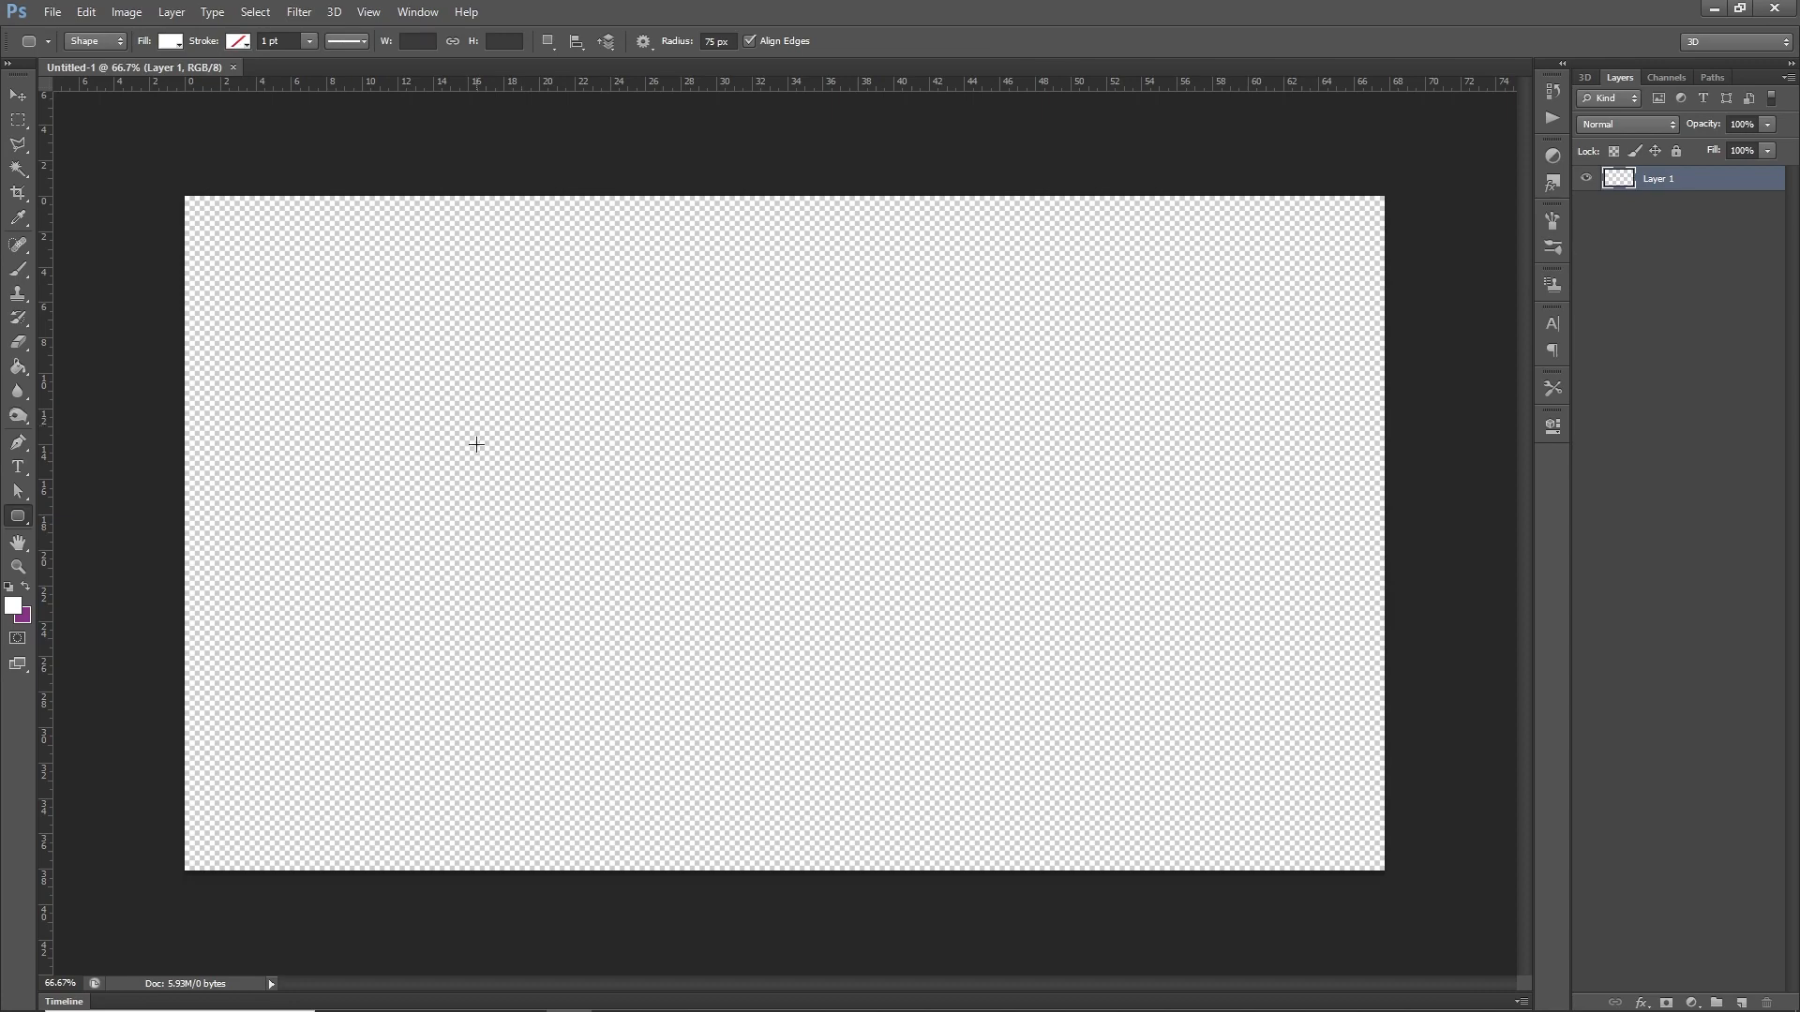
left_click_drag(476, 445, 1176, 495)
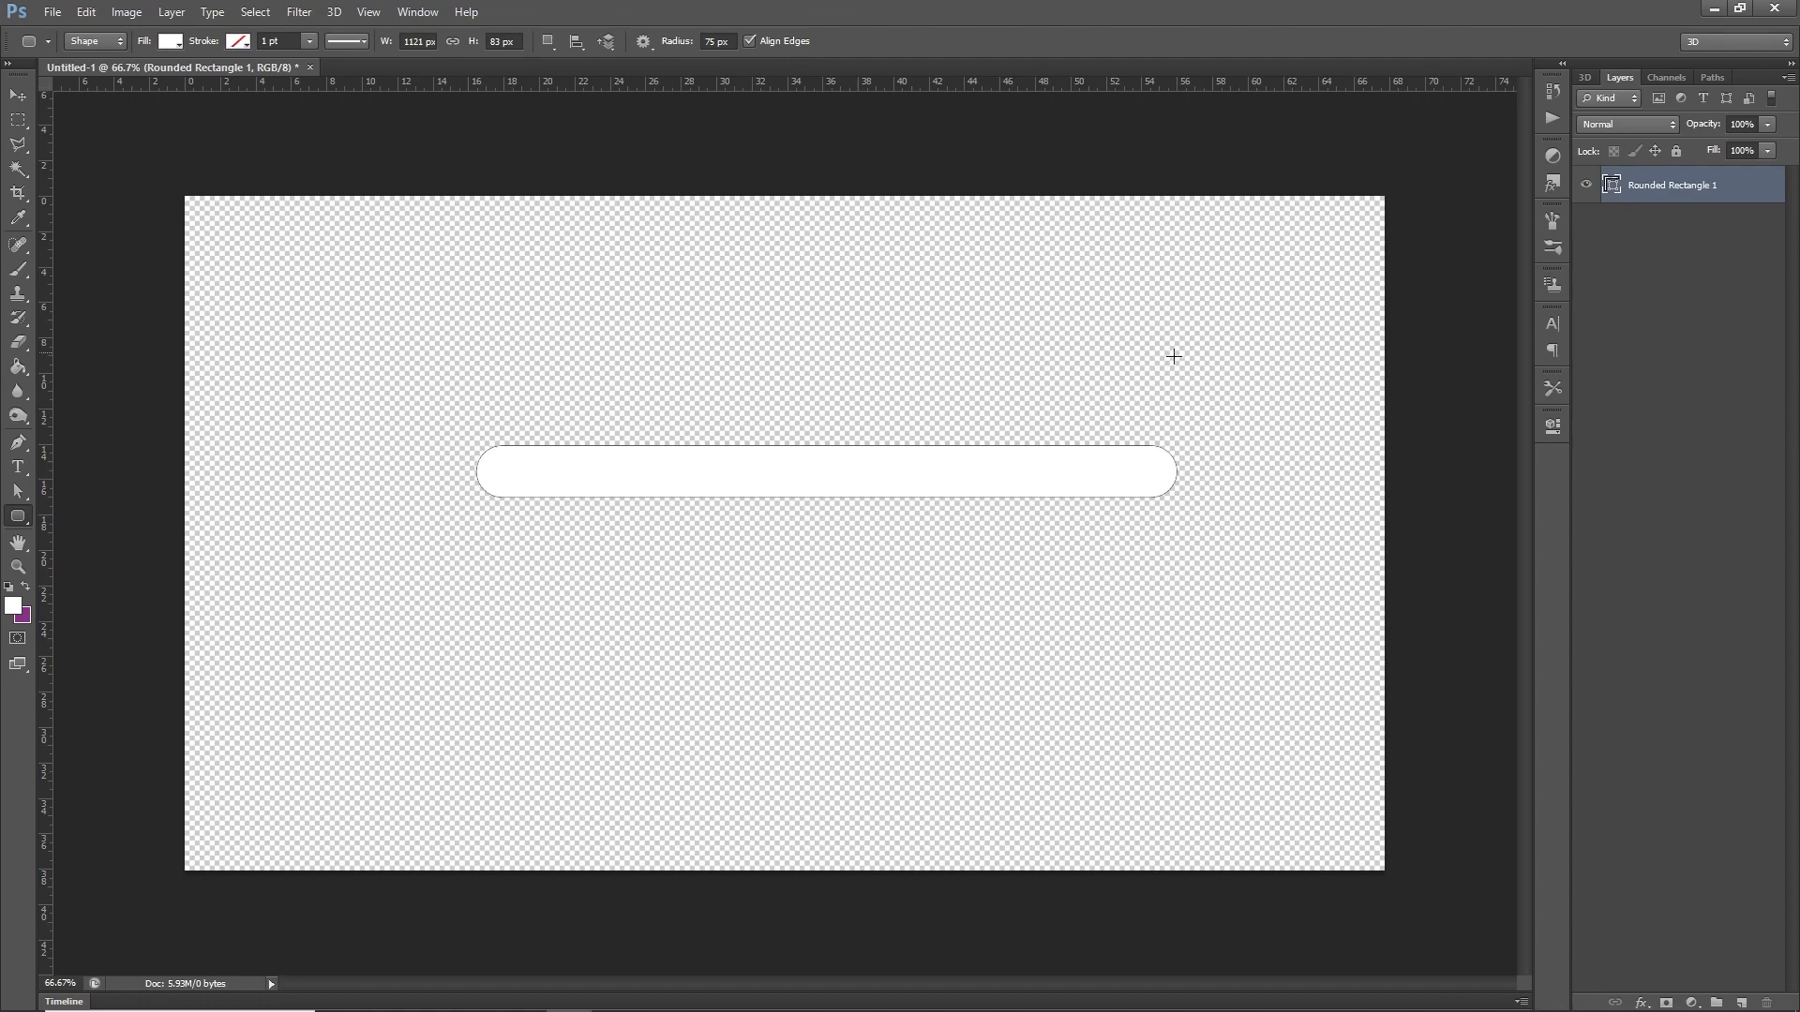
left_click(18, 94)
left_click_drag(649, 466, 621, 472)
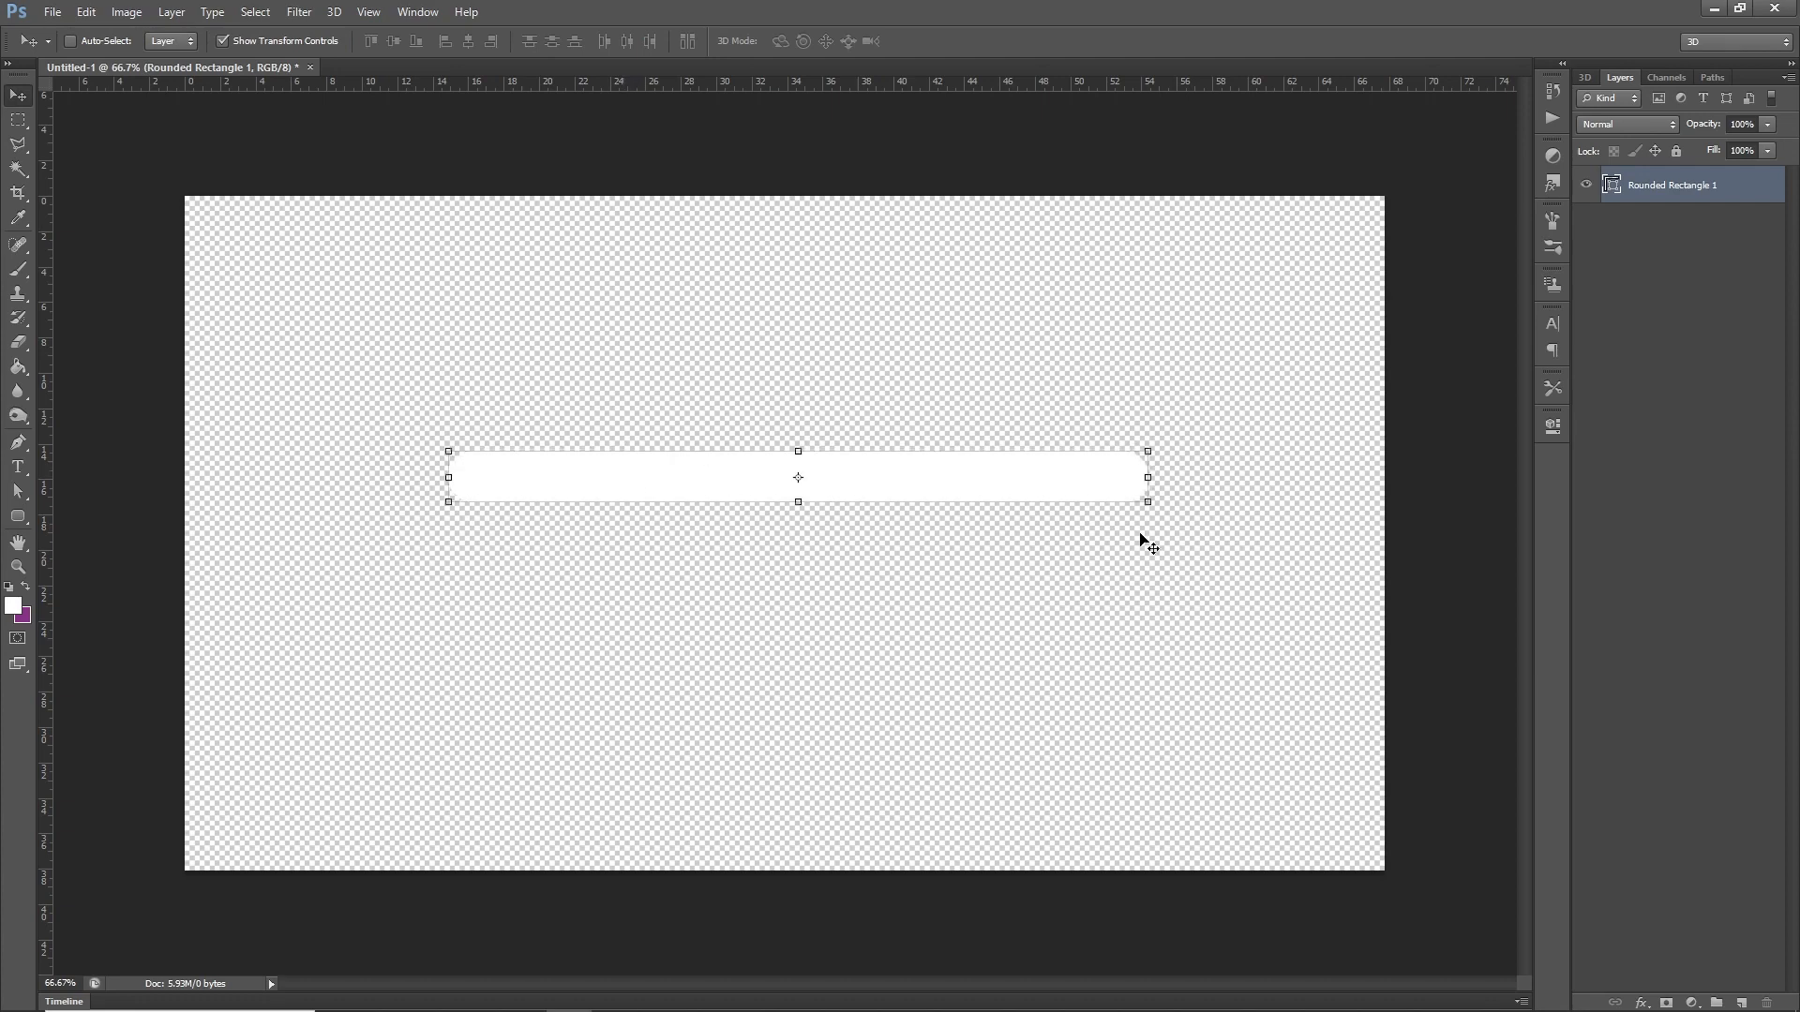
Rasterize the white rounded rectangle's layer and add an Inner Shadow effect with its default settings
right_click(1693, 193)
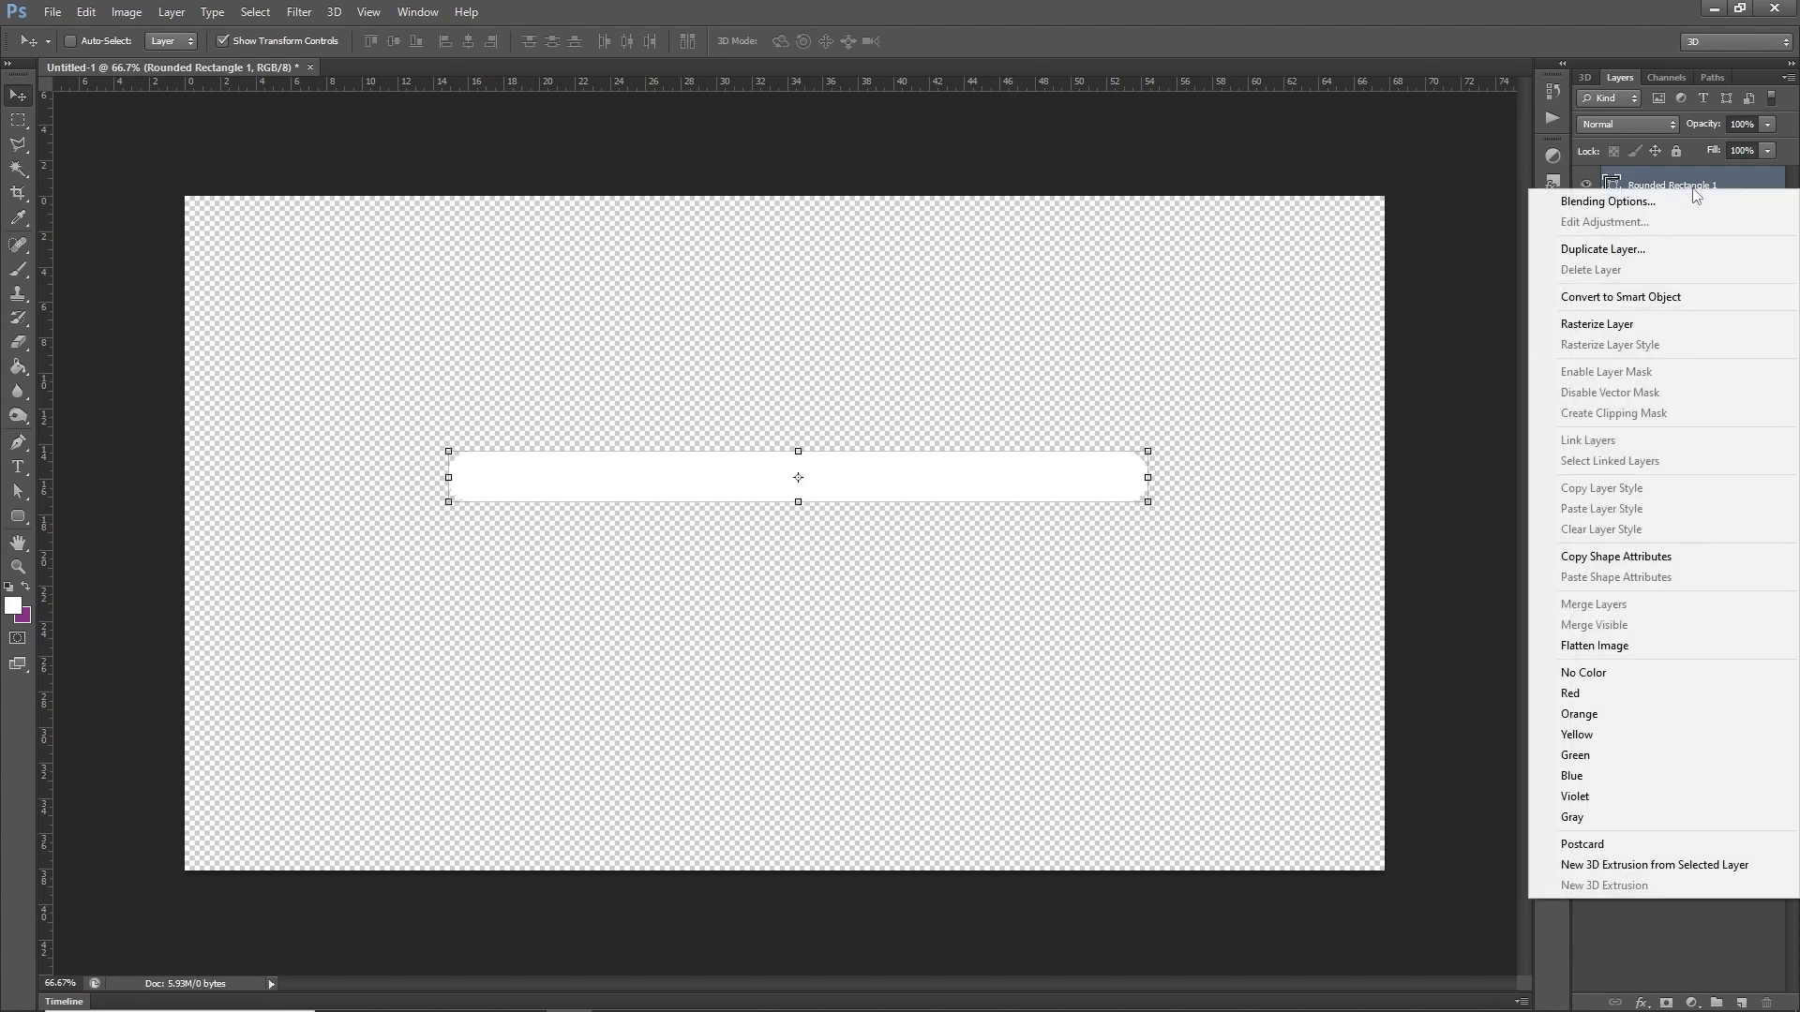
left_click(1652, 325)
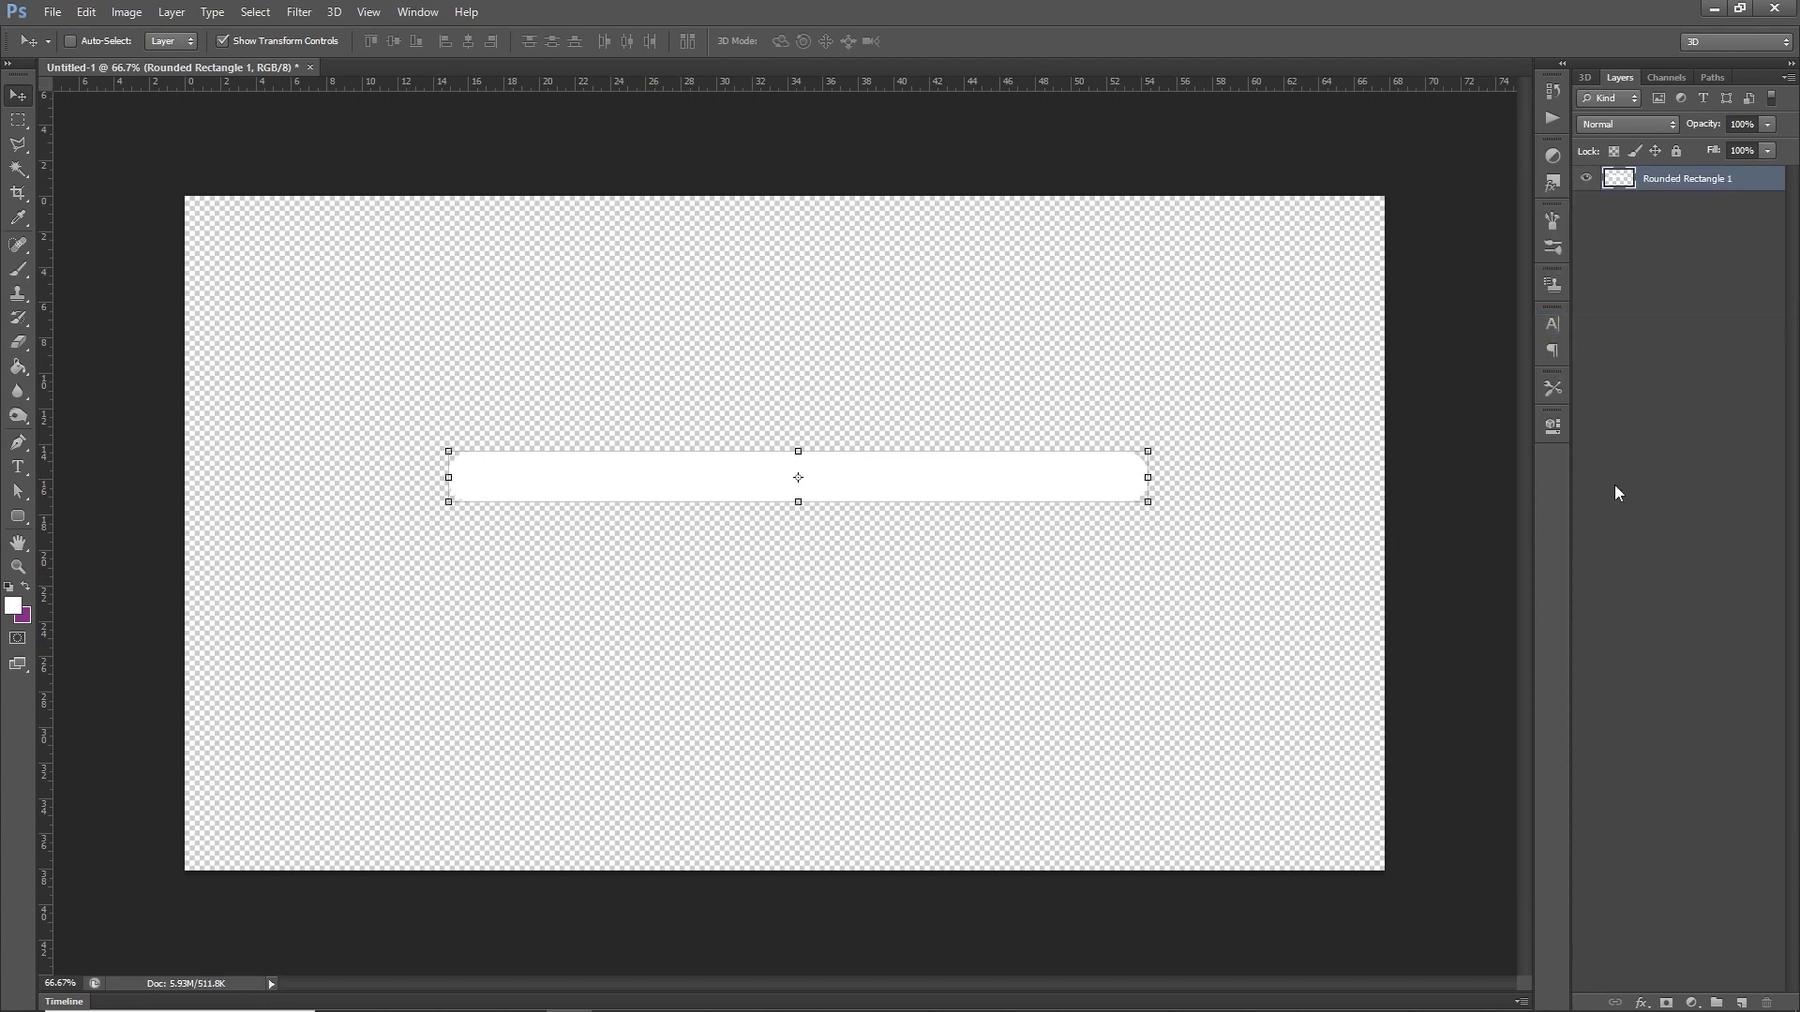
left_click(1641, 1003)
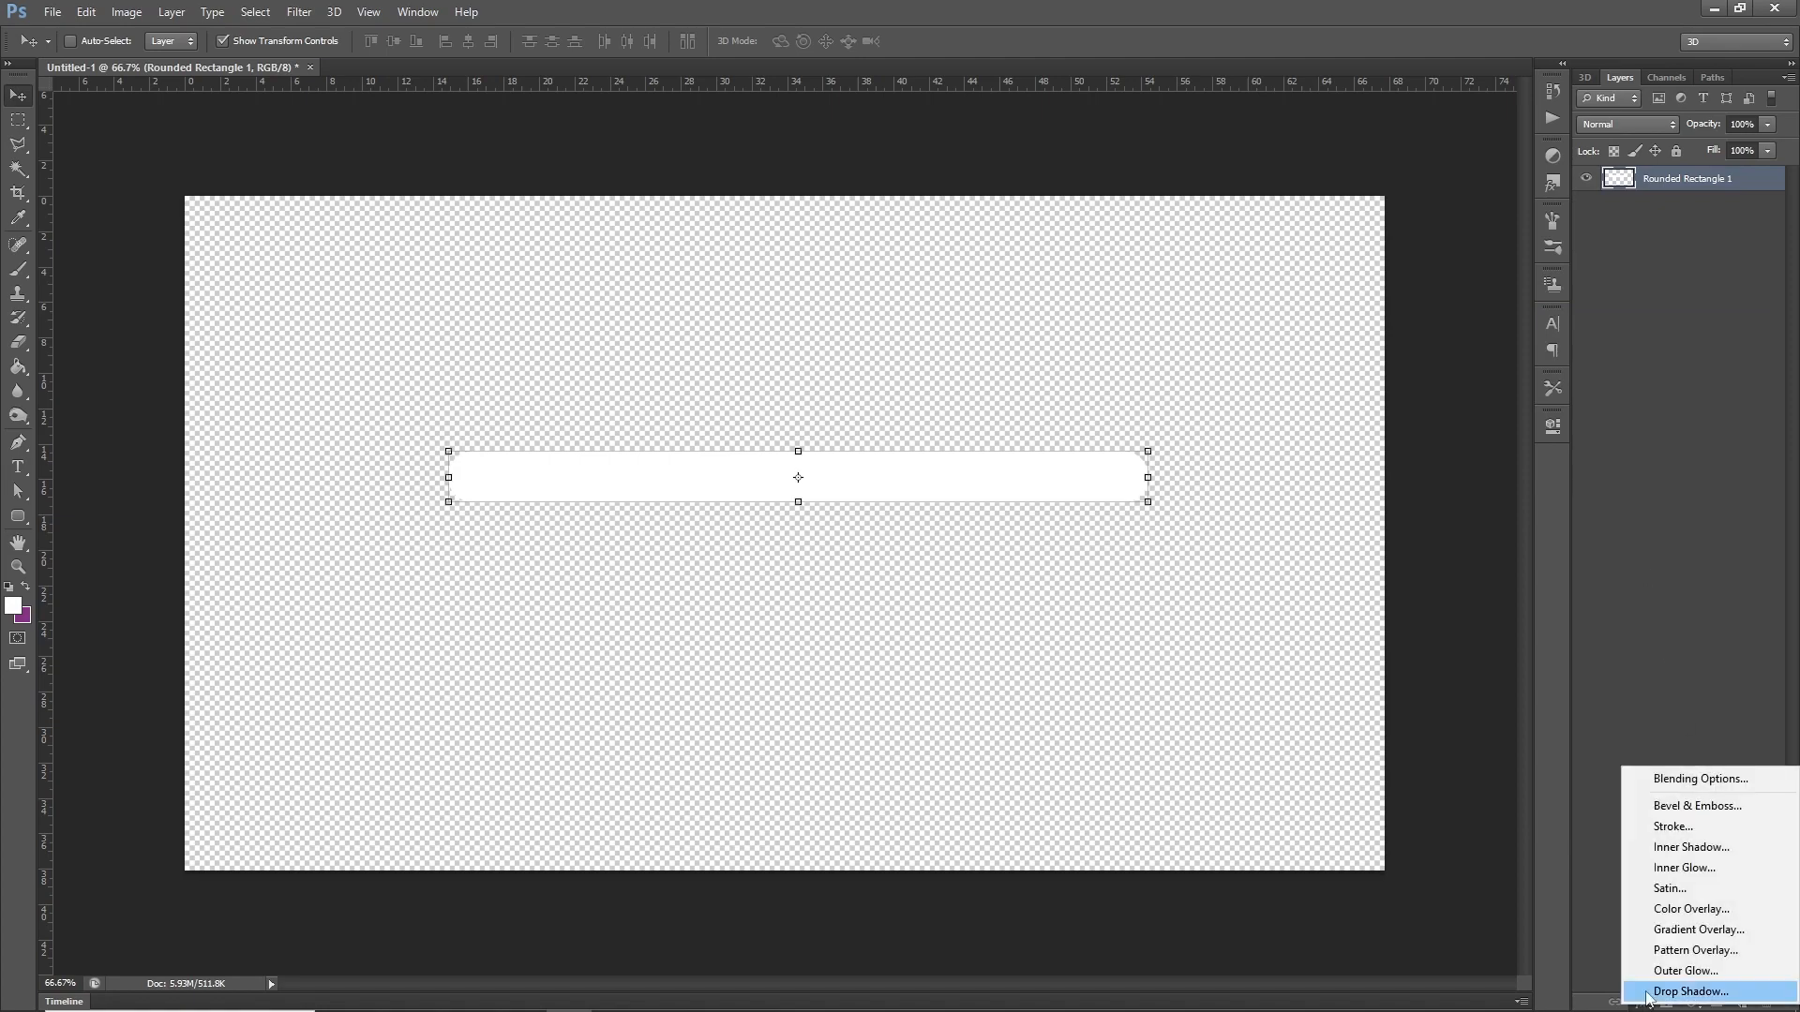
left_click(1691, 847)
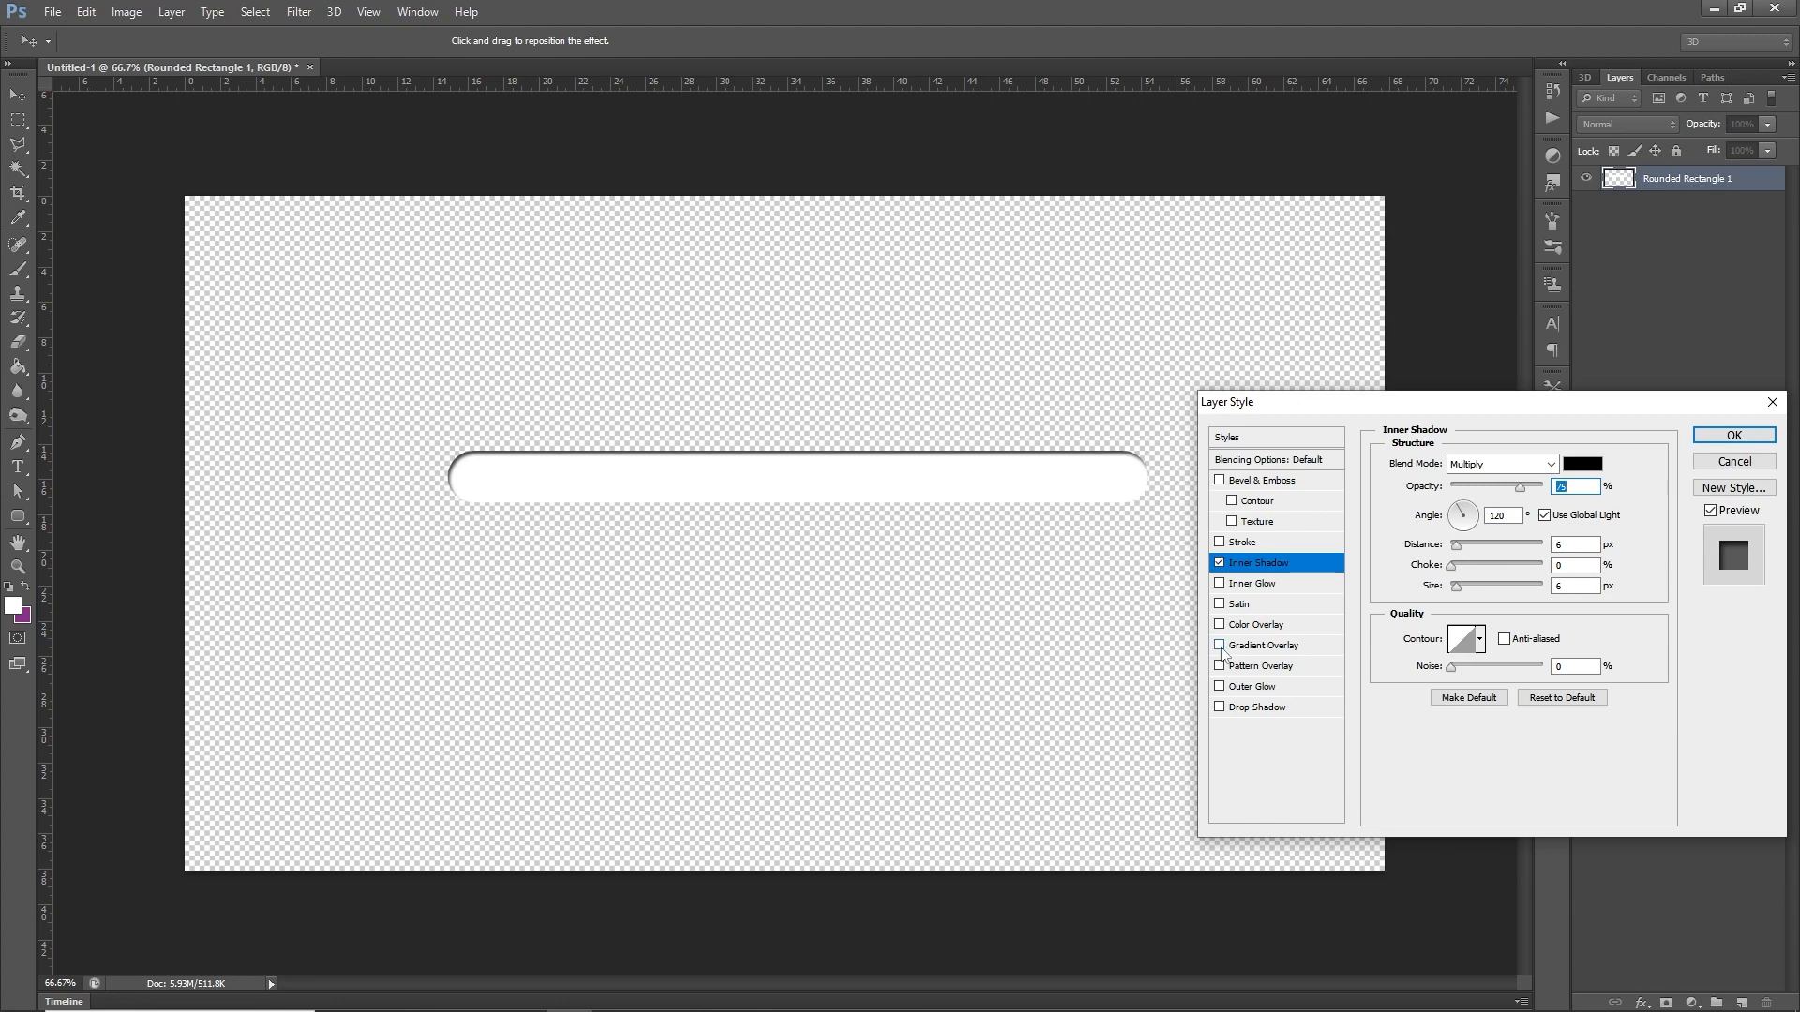
Add a black-to-white linear Gradient Overlay to the bar at 40% opacity and apply the layer style
left_click(1220, 646)
left_click(1256, 648)
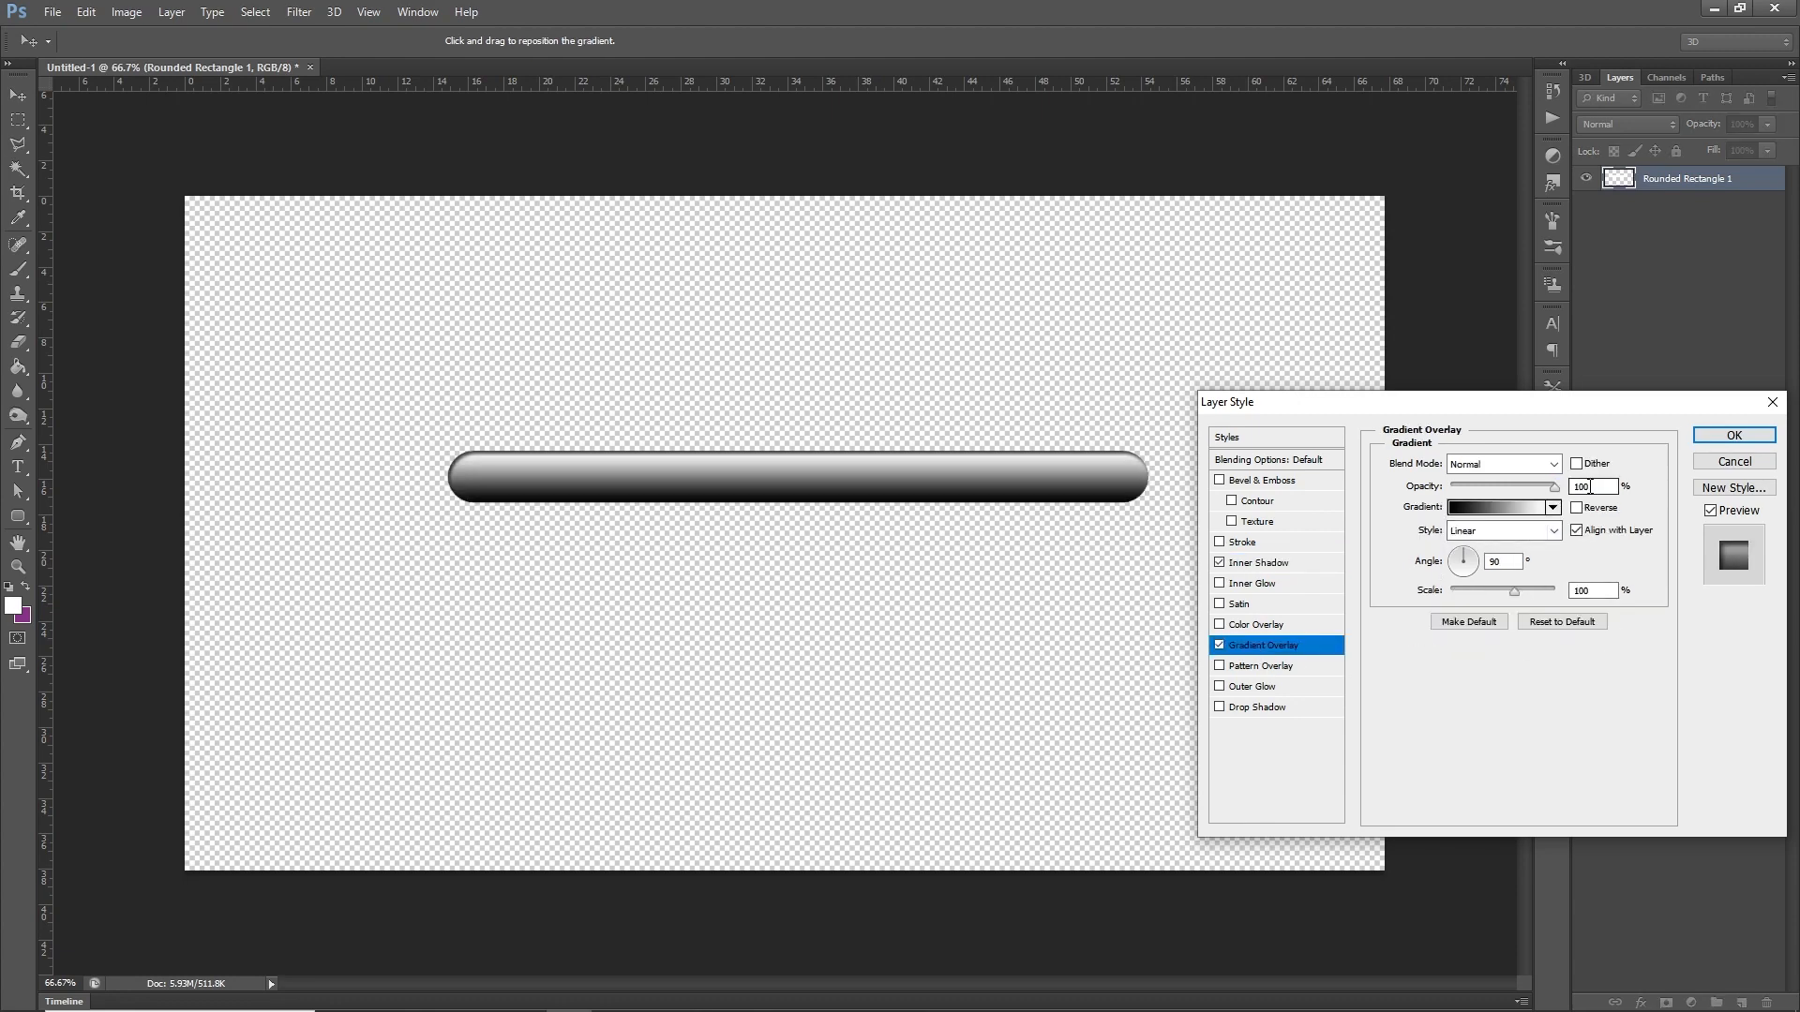
left_click_drag(1590, 486, 1568, 487)
type("40")
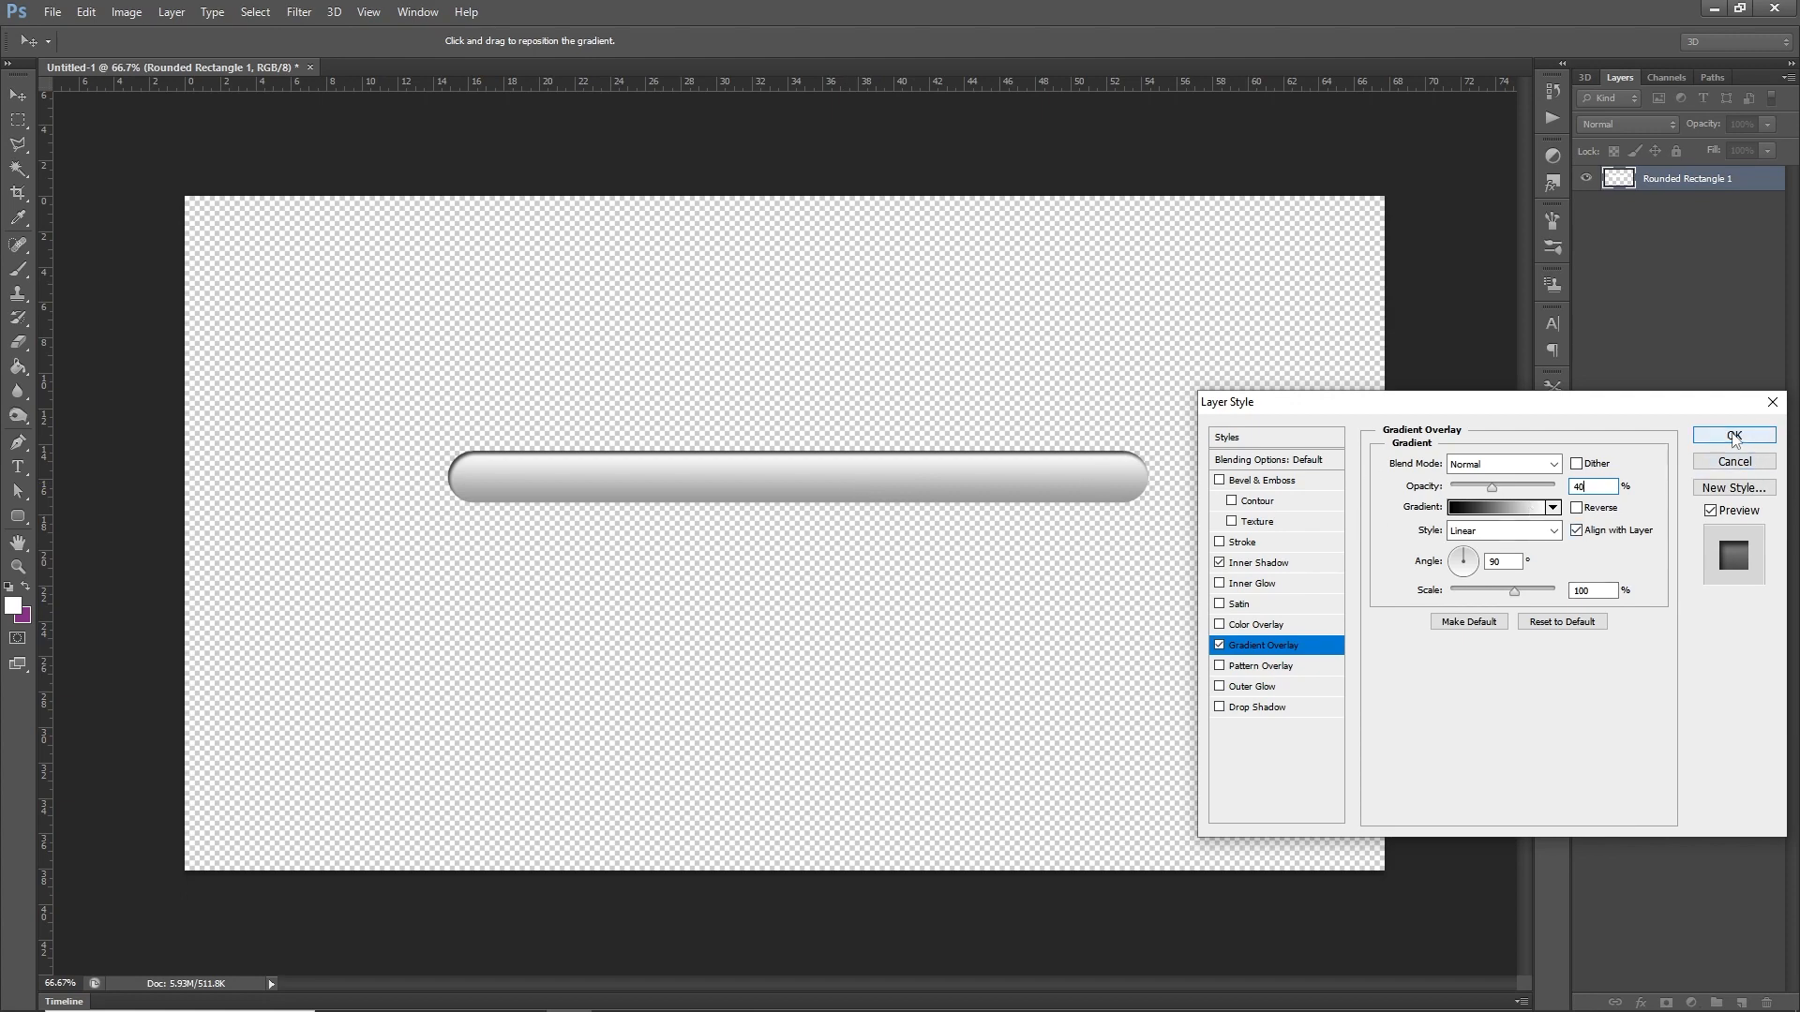
left_click(1733, 435)
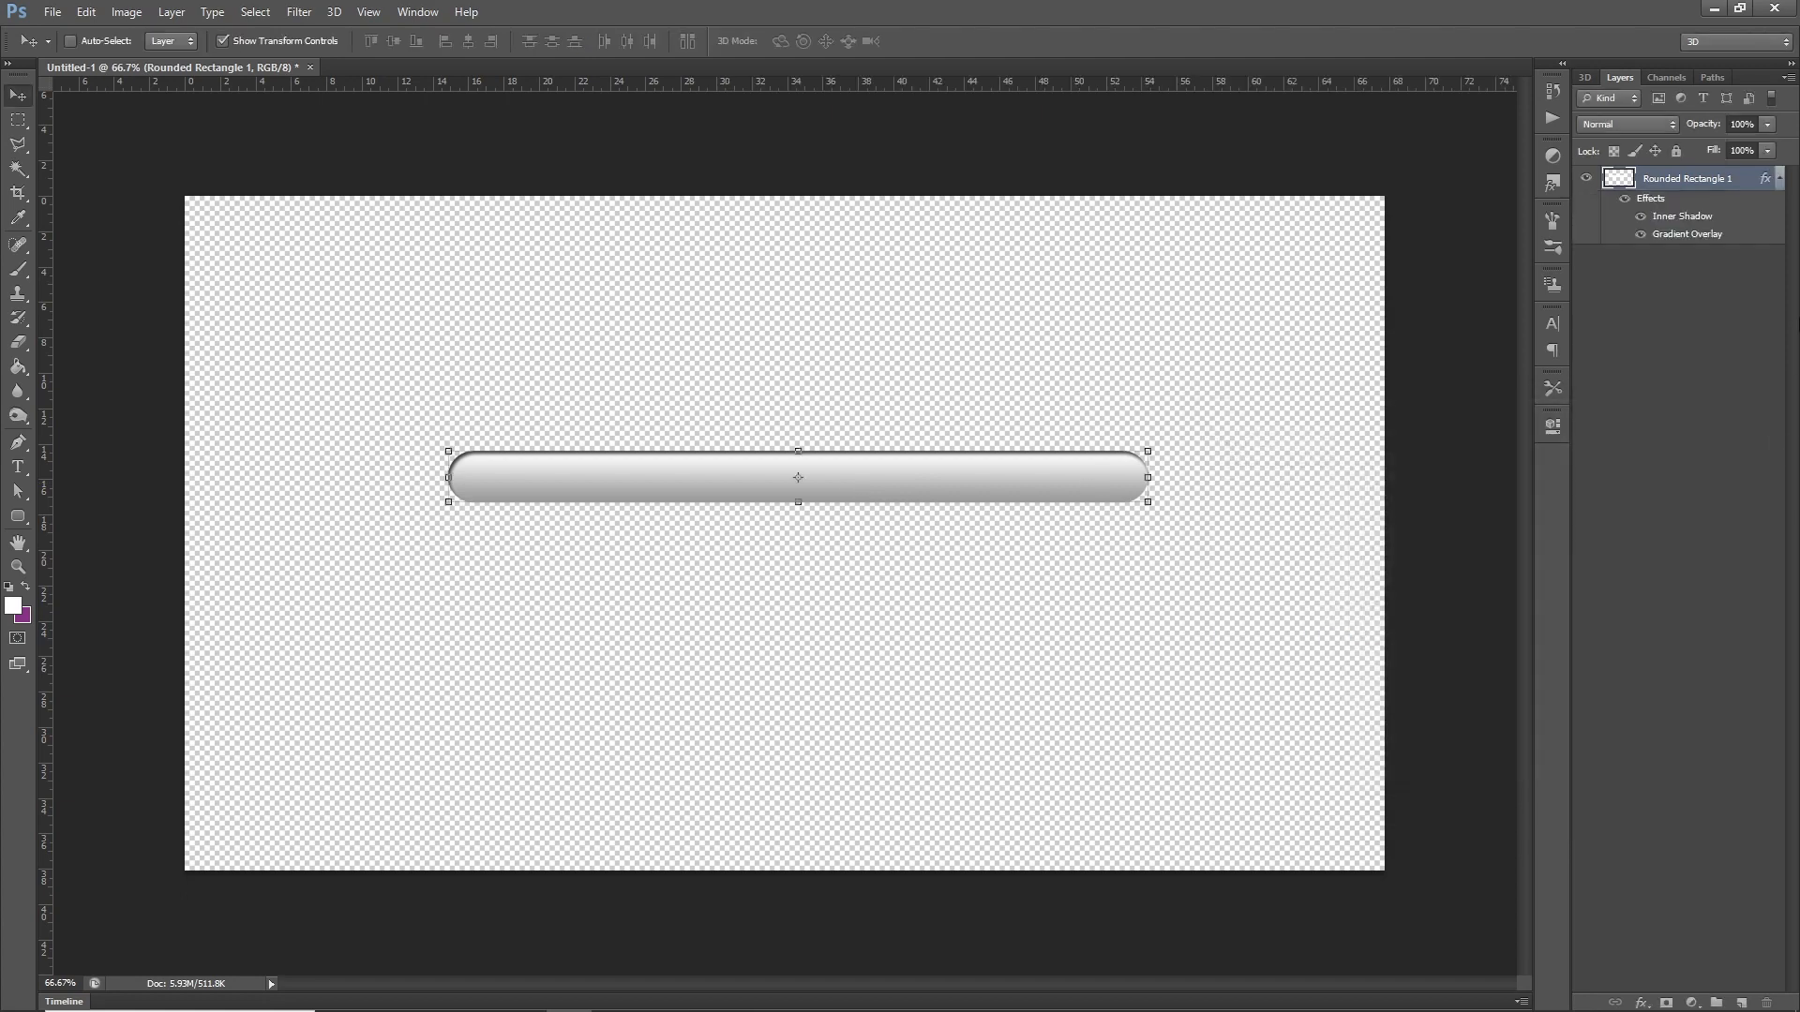
Rasterize the bar's effects into its layer, duplicate the layer and leave no layer selected
right_click(1693, 183)
left_click(1624, 330)
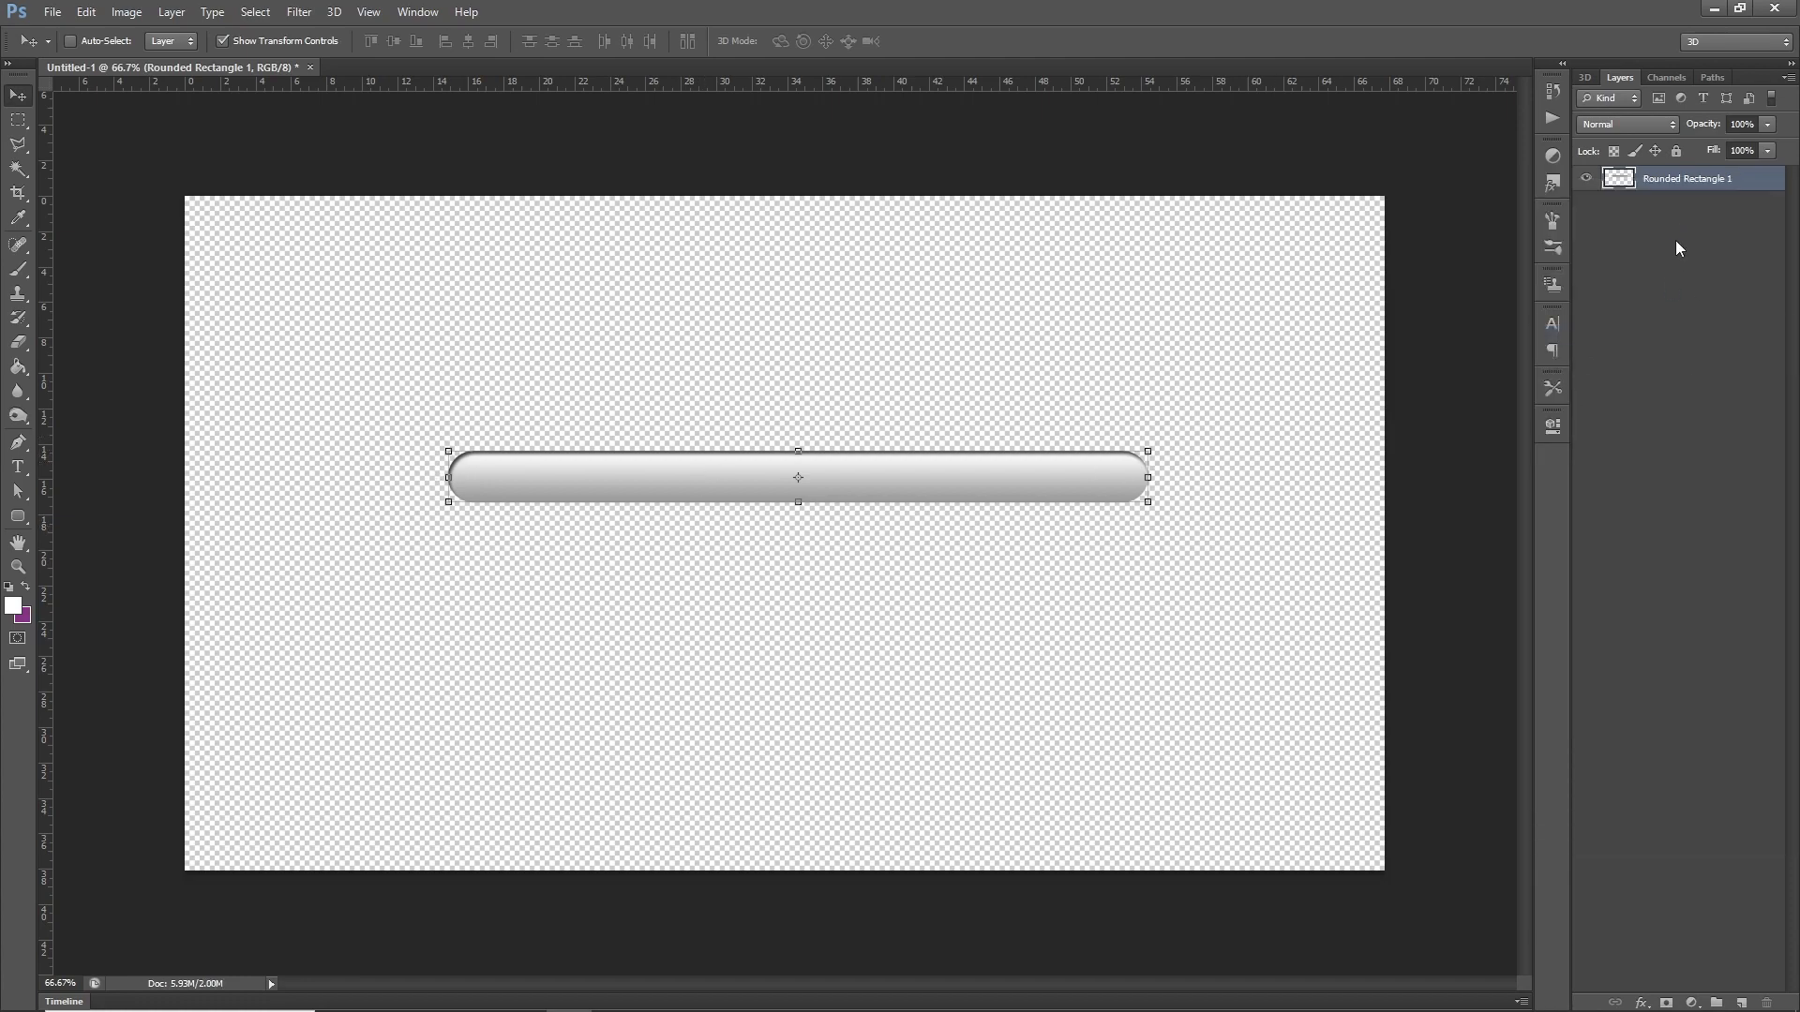
left_click_drag(1652, 185, 1740, 1000)
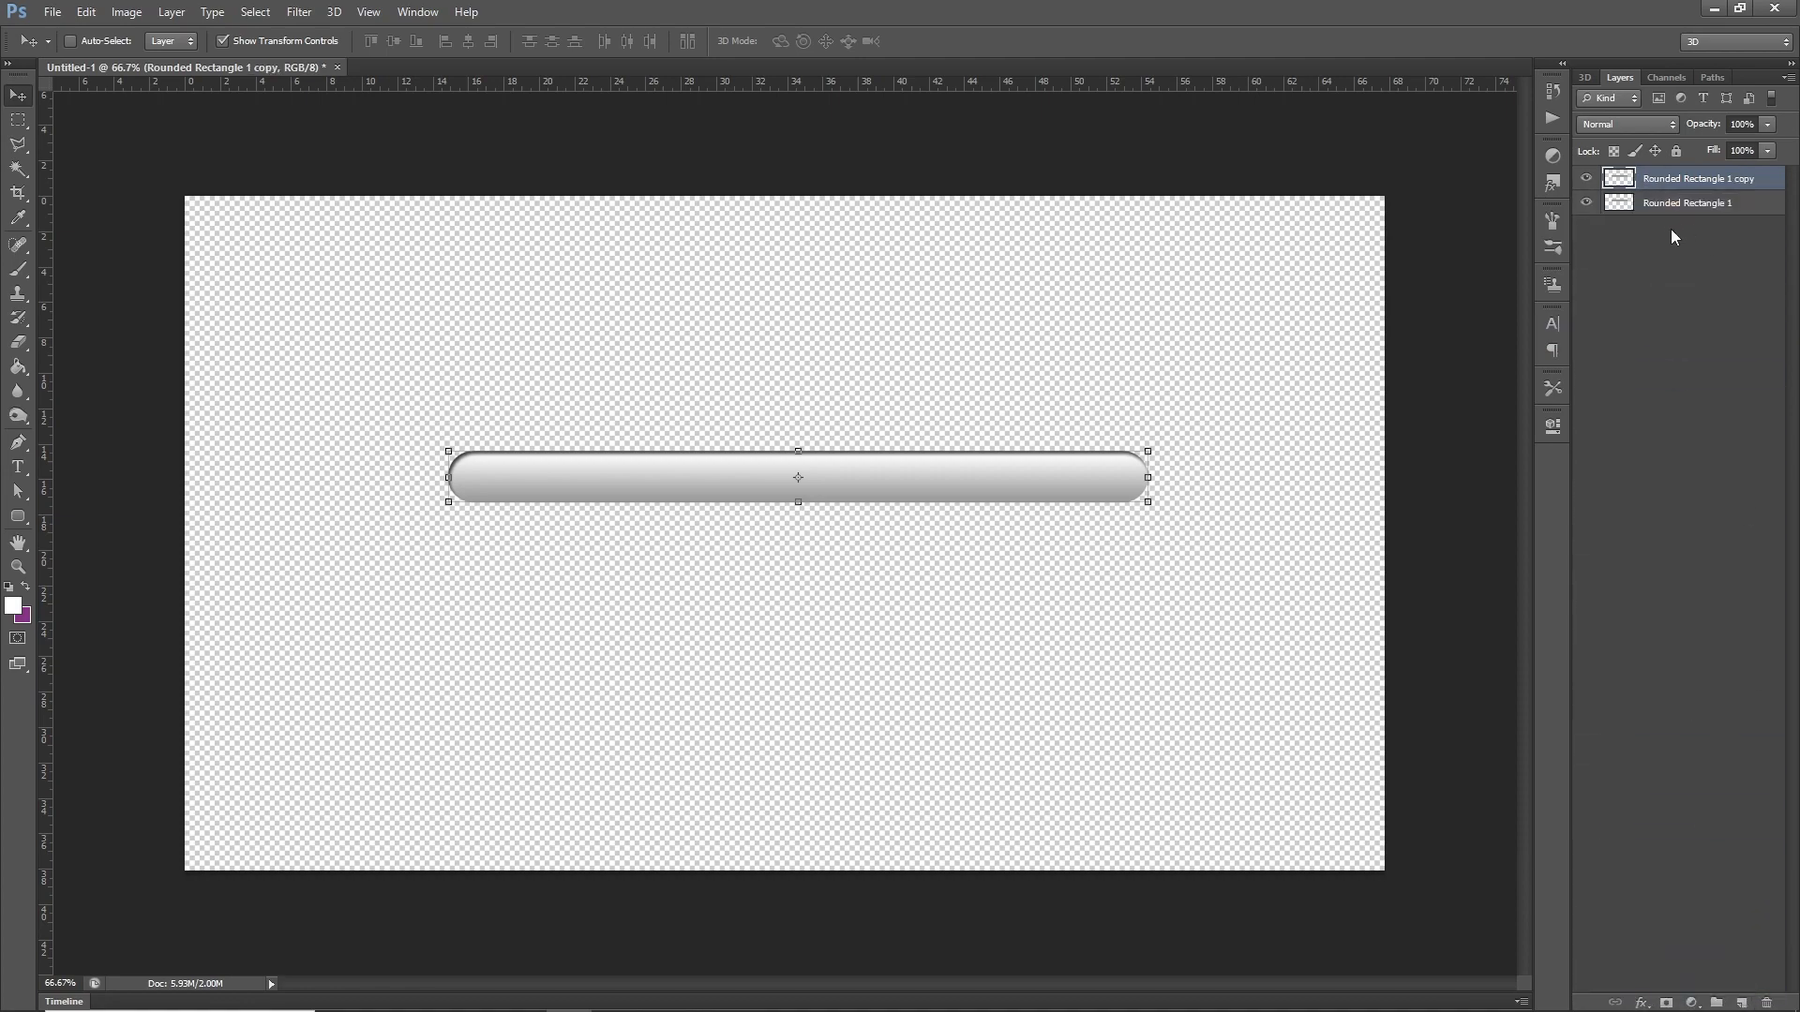
left_click(1586, 203)
left_click(1704, 252)
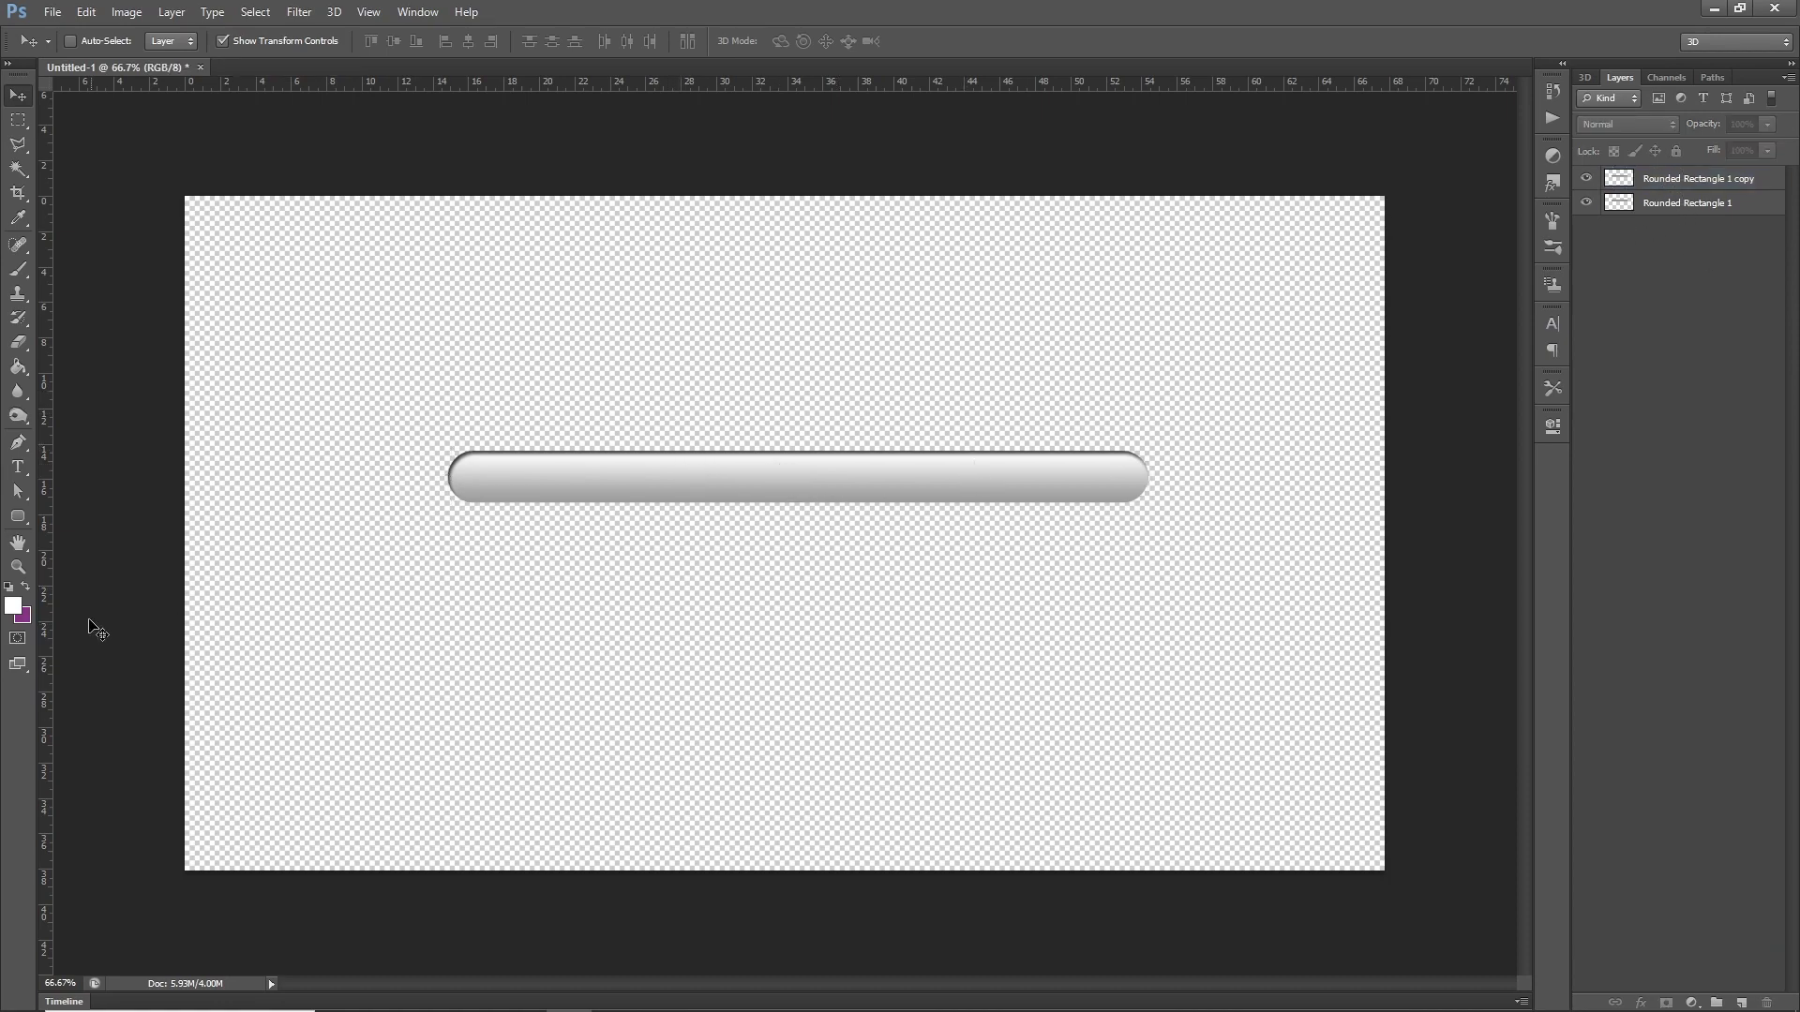
Set the Rounded Rectangle tool's fill colour to dark grey 6e6c6c
left_click(19, 517)
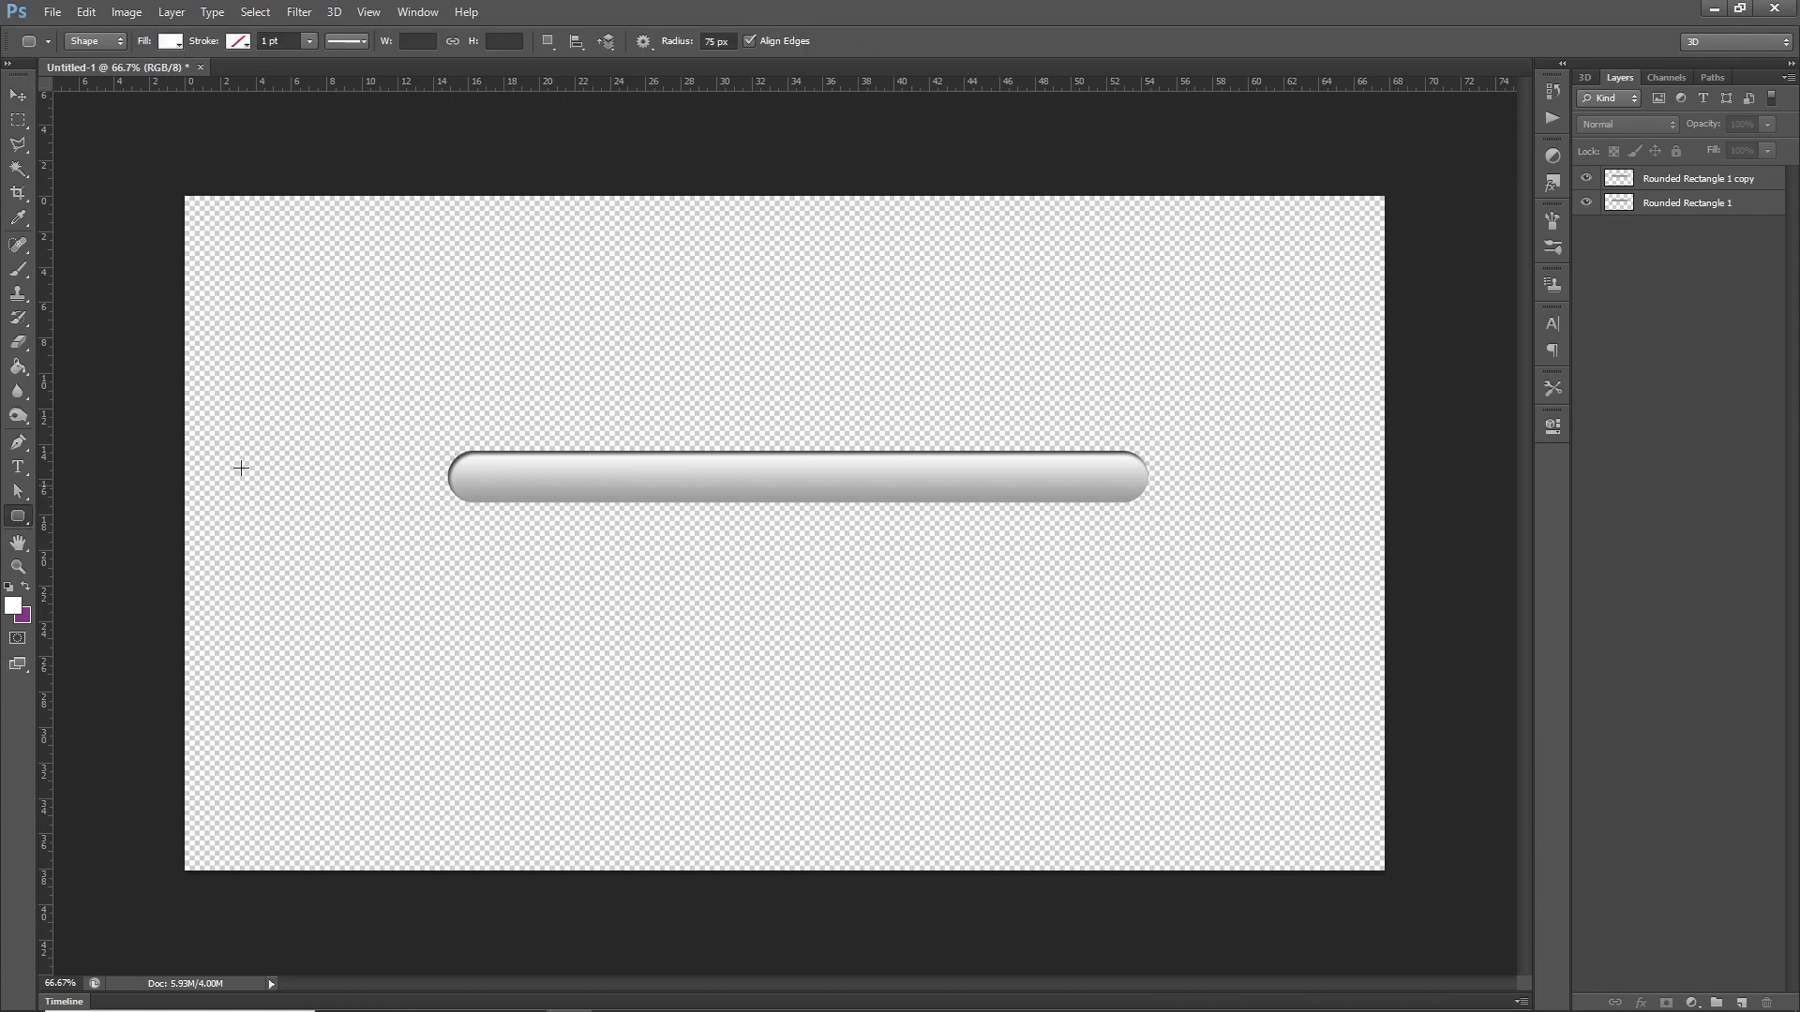
left_click(172, 42)
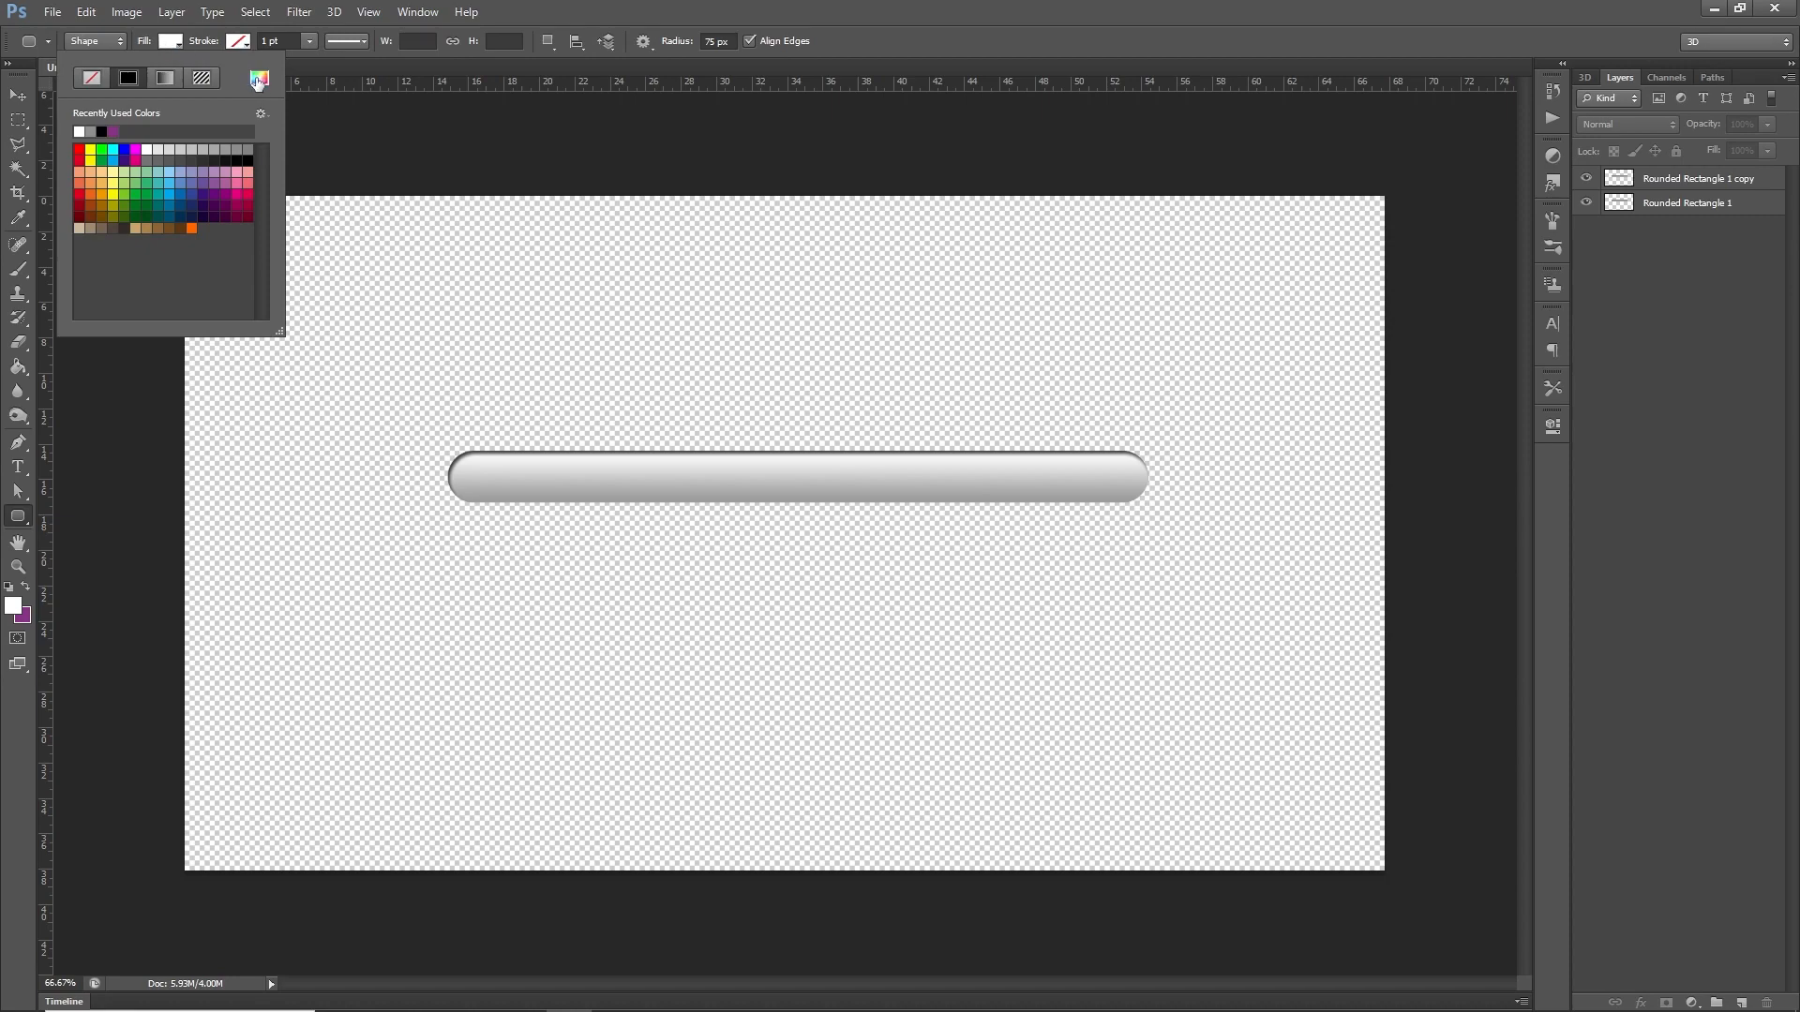
left_click(258, 83)
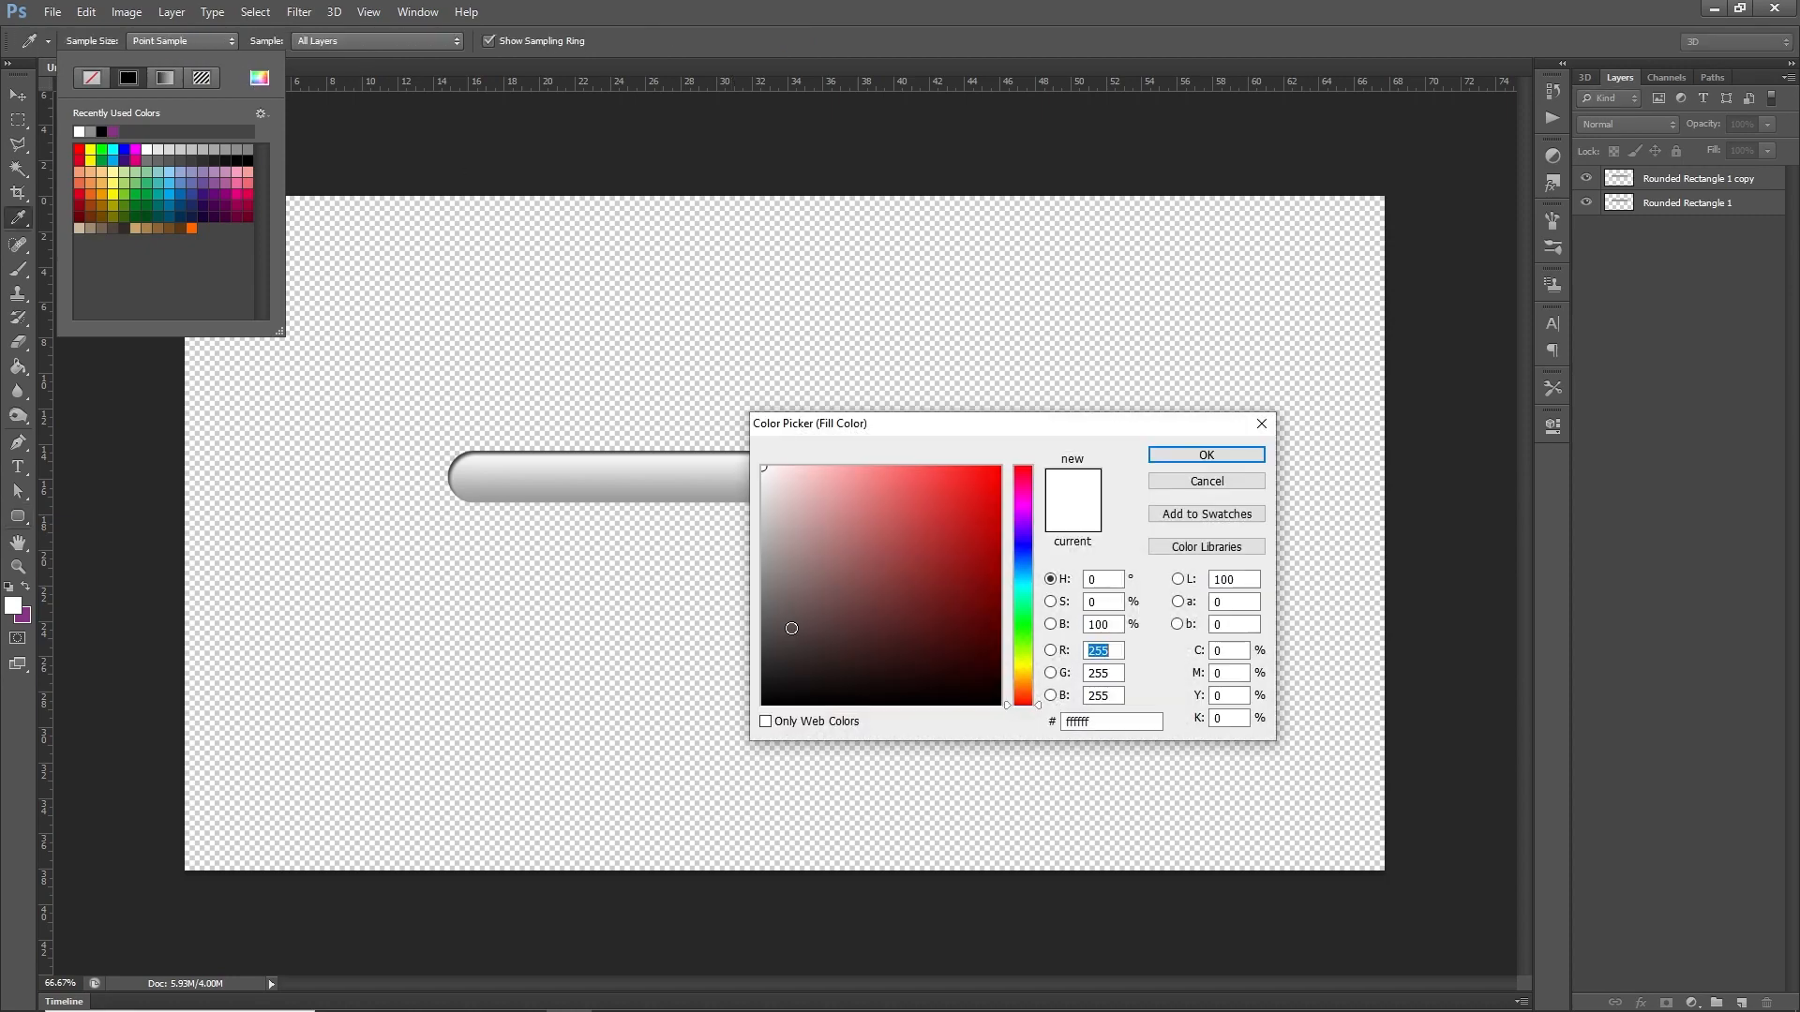
left_click(765, 601)
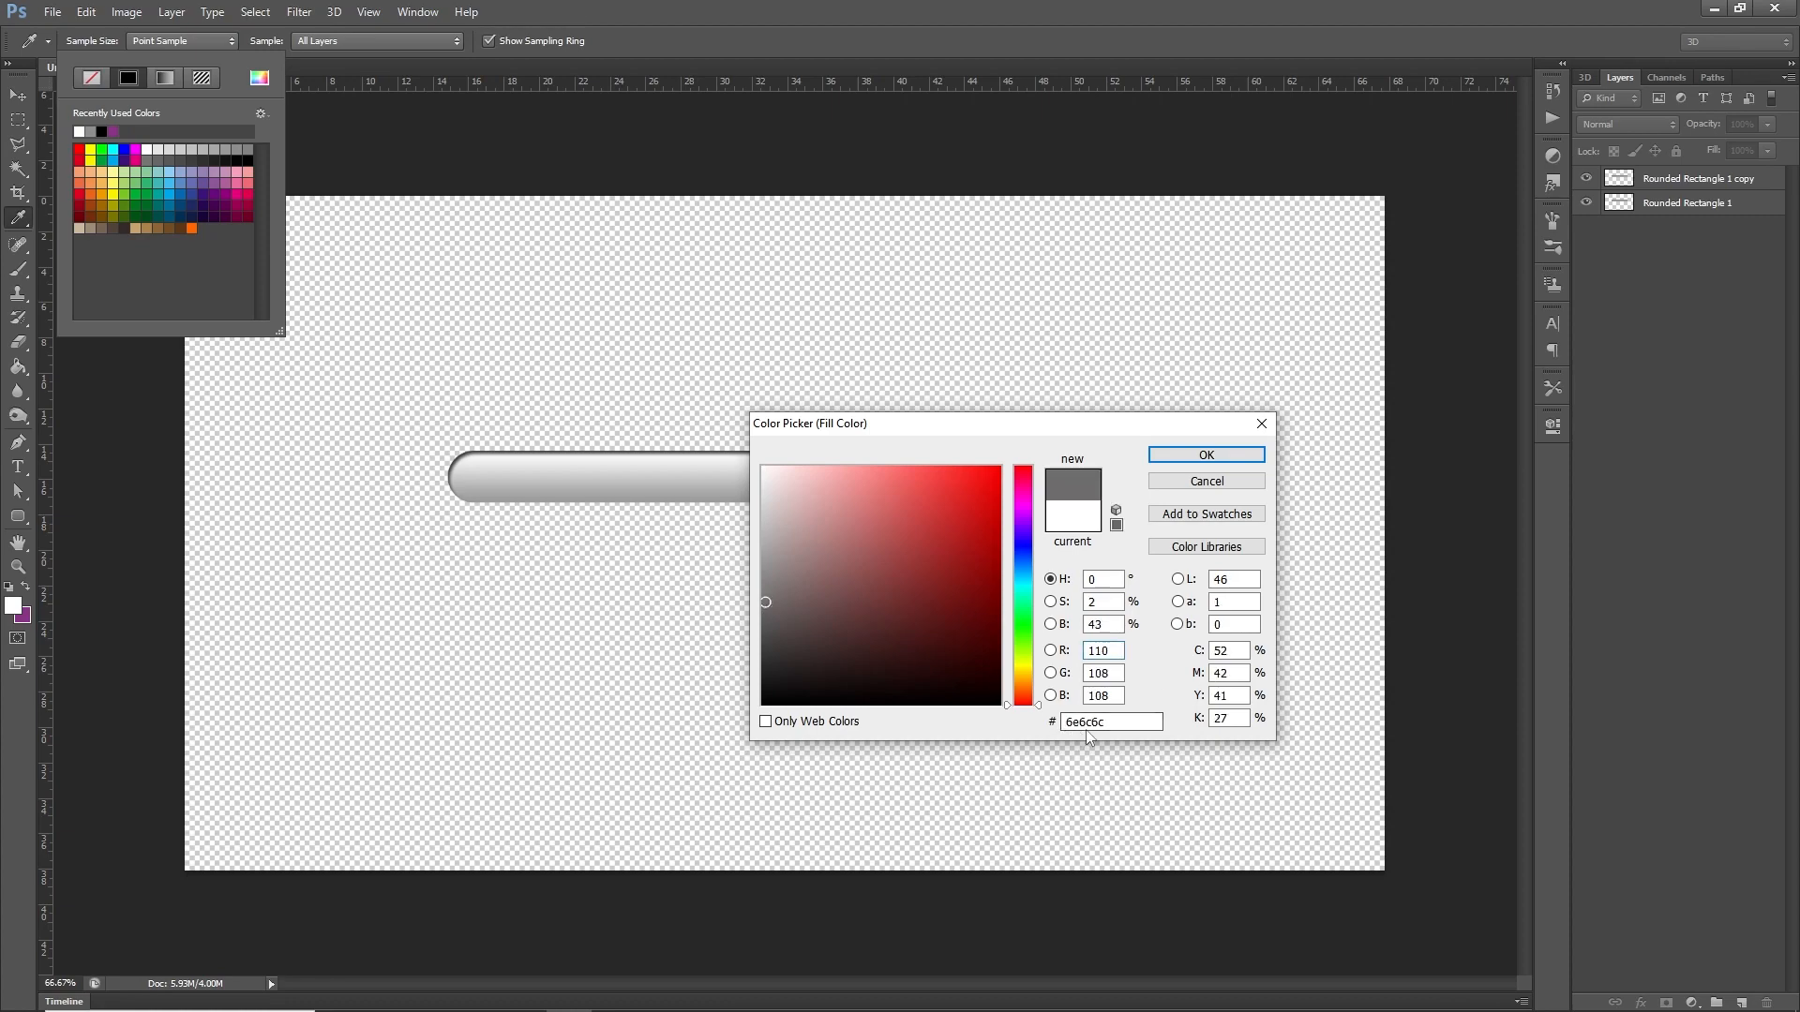
left_click(1101, 649)
left_click_drag(1109, 724, 1031, 727)
left_click(1219, 457)
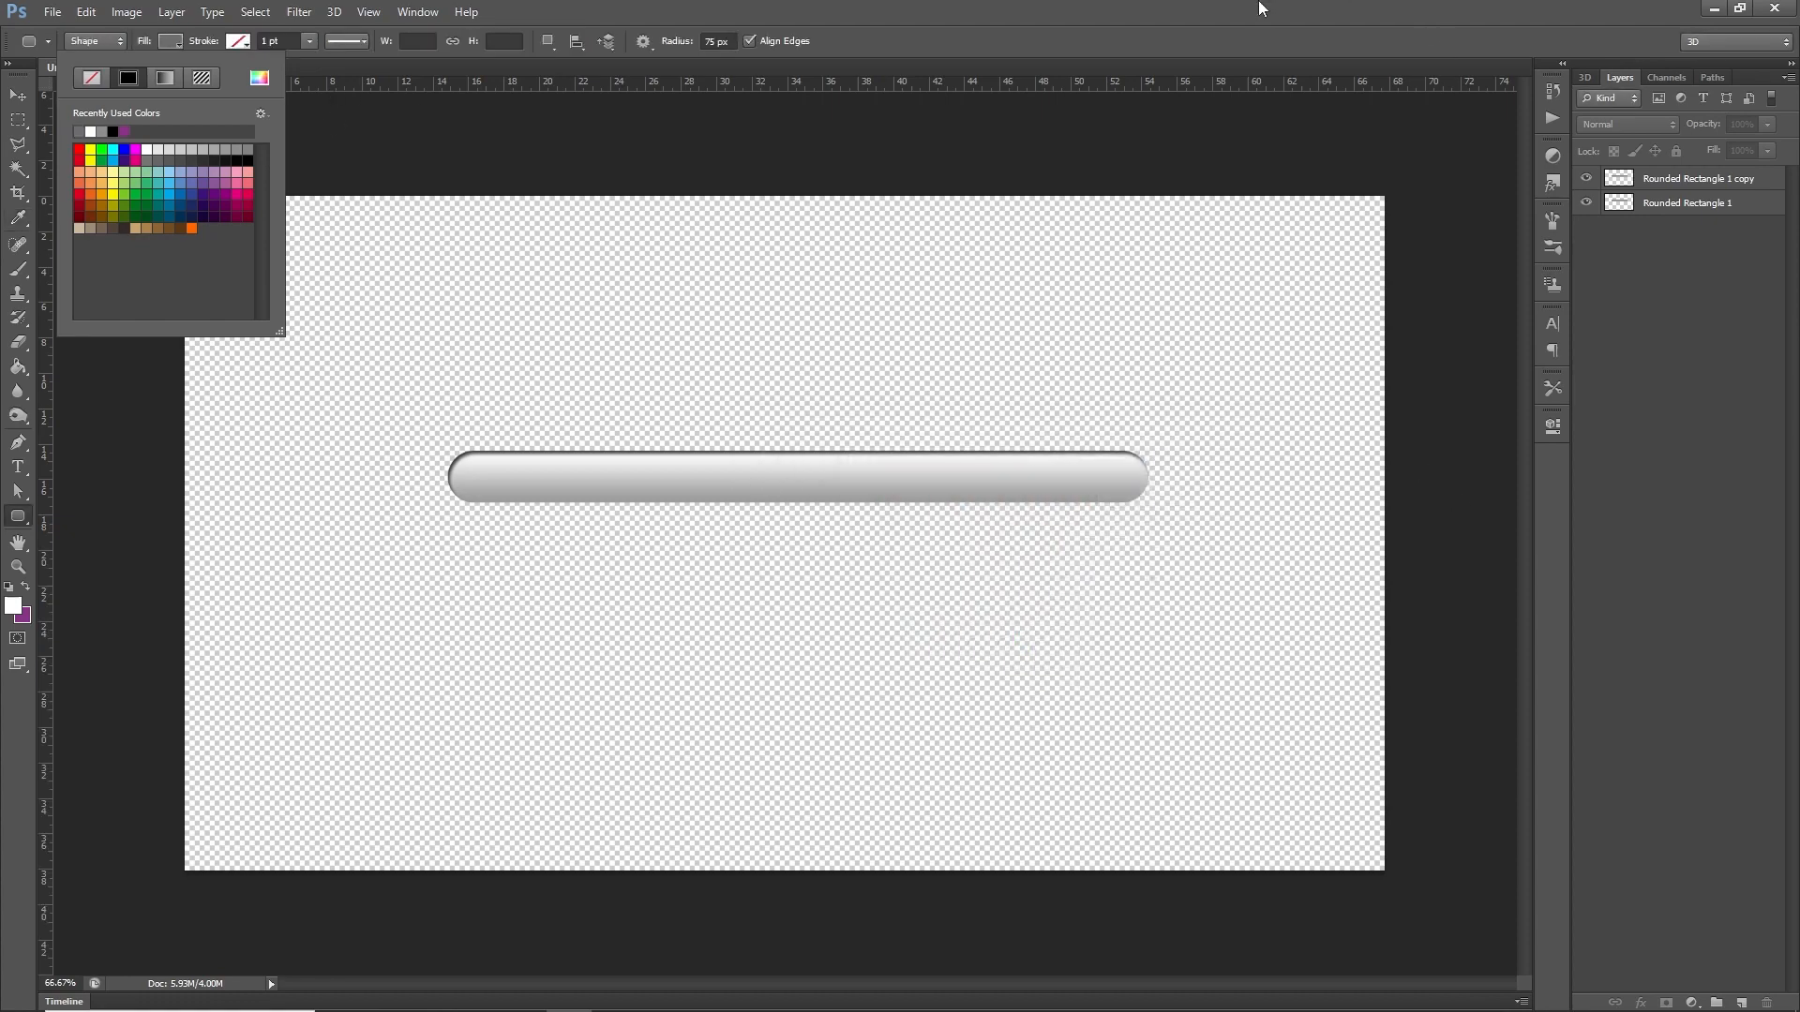
left_click(1042, 39)
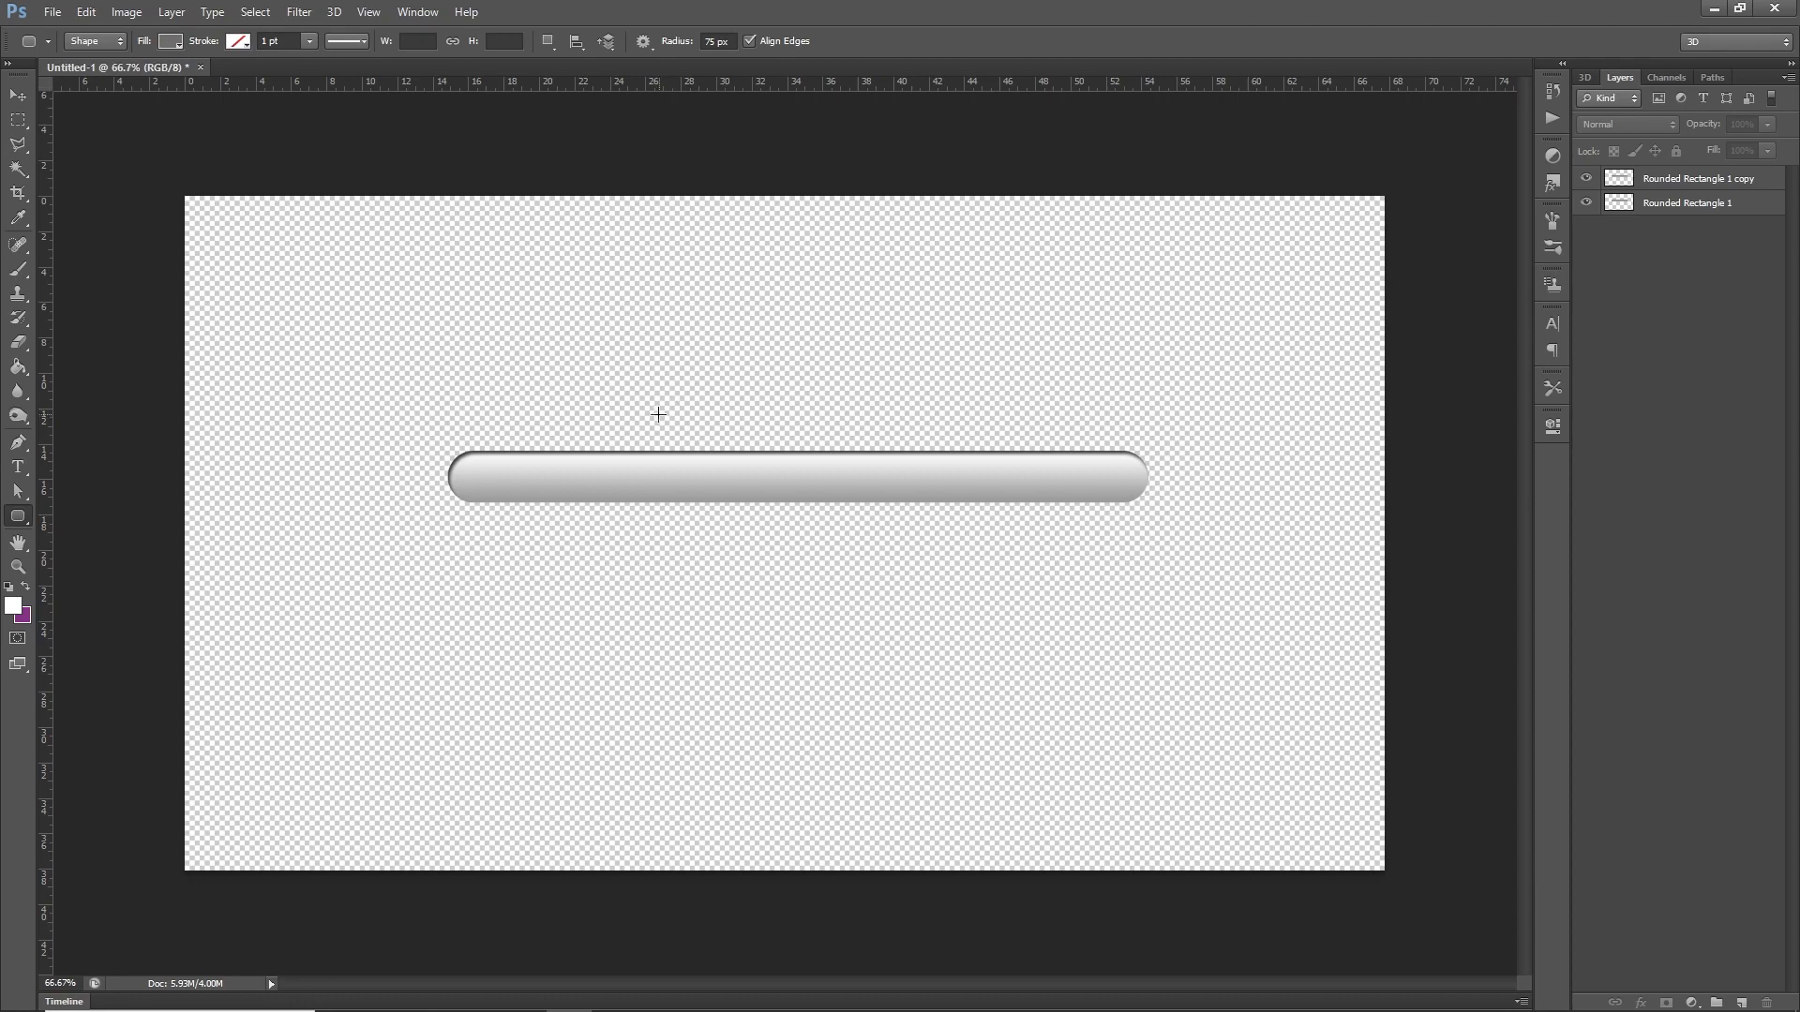
Draw a shorter grey rounded rectangle overlapping the upper middle part of the bar and rasterize its layer
left_click_drag(658, 416, 882, 462)
left_click(18, 94)
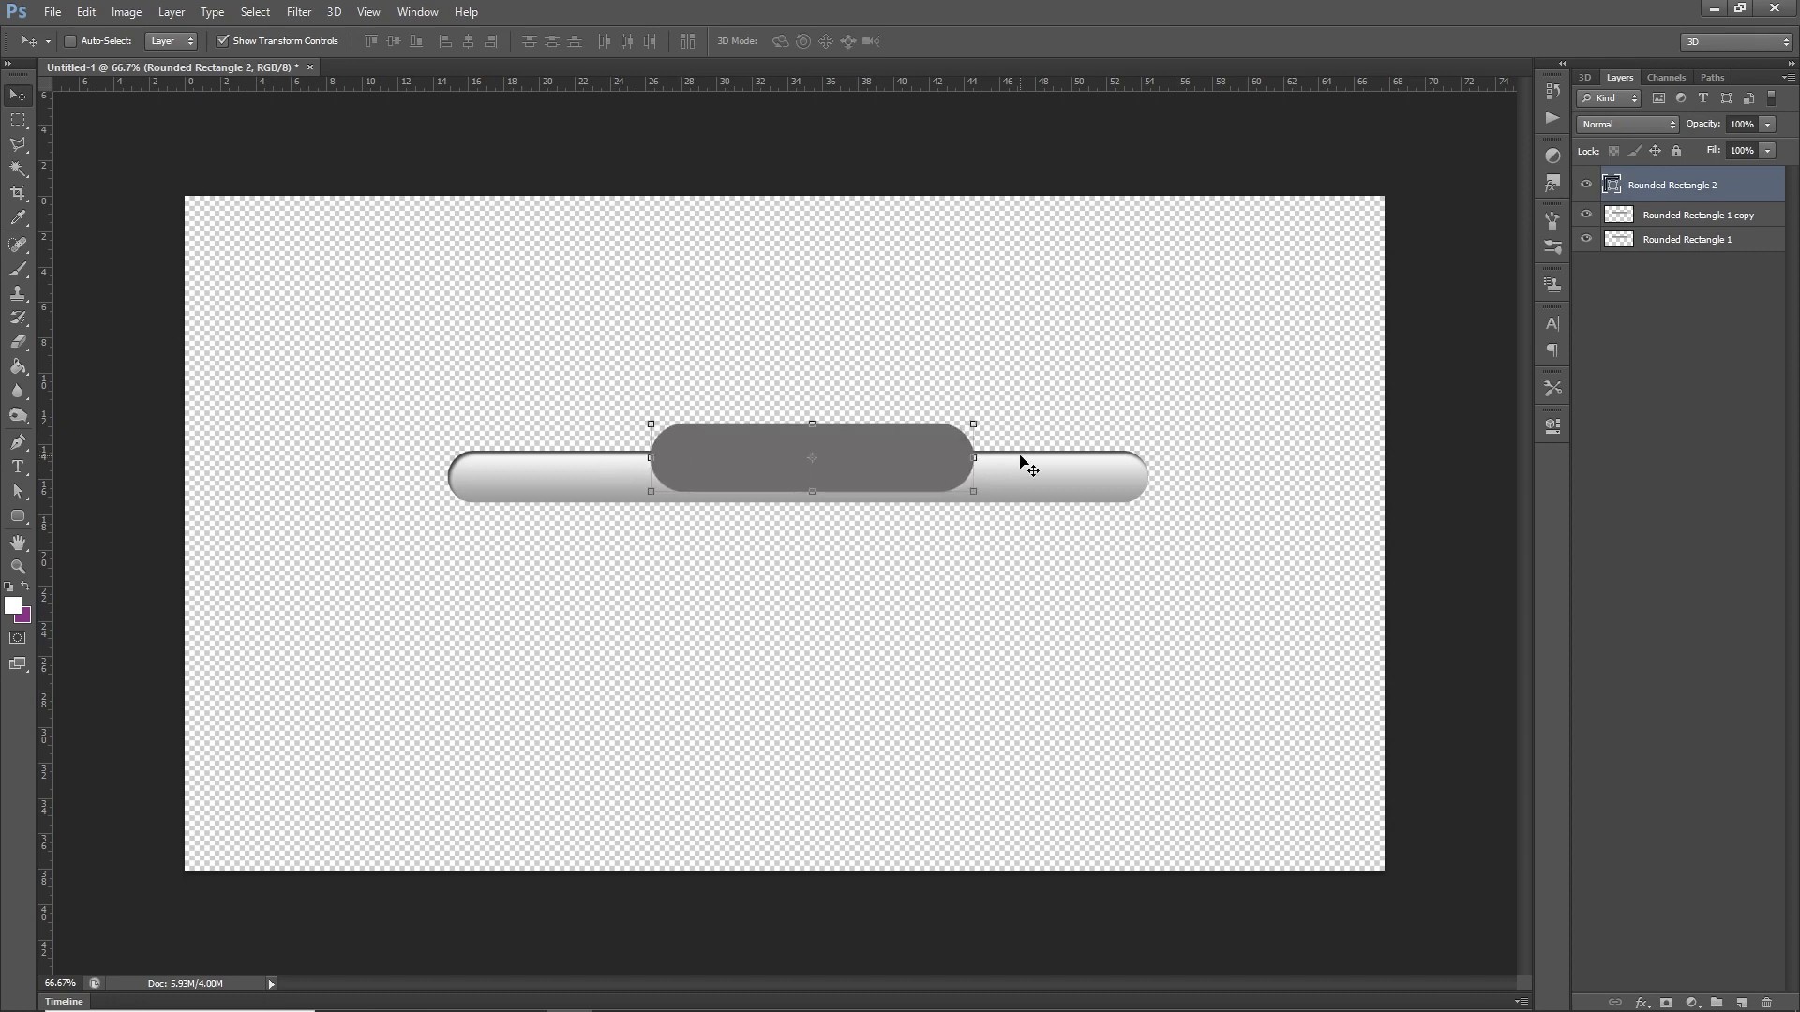
right_click(1667, 188)
left_click(1629, 326)
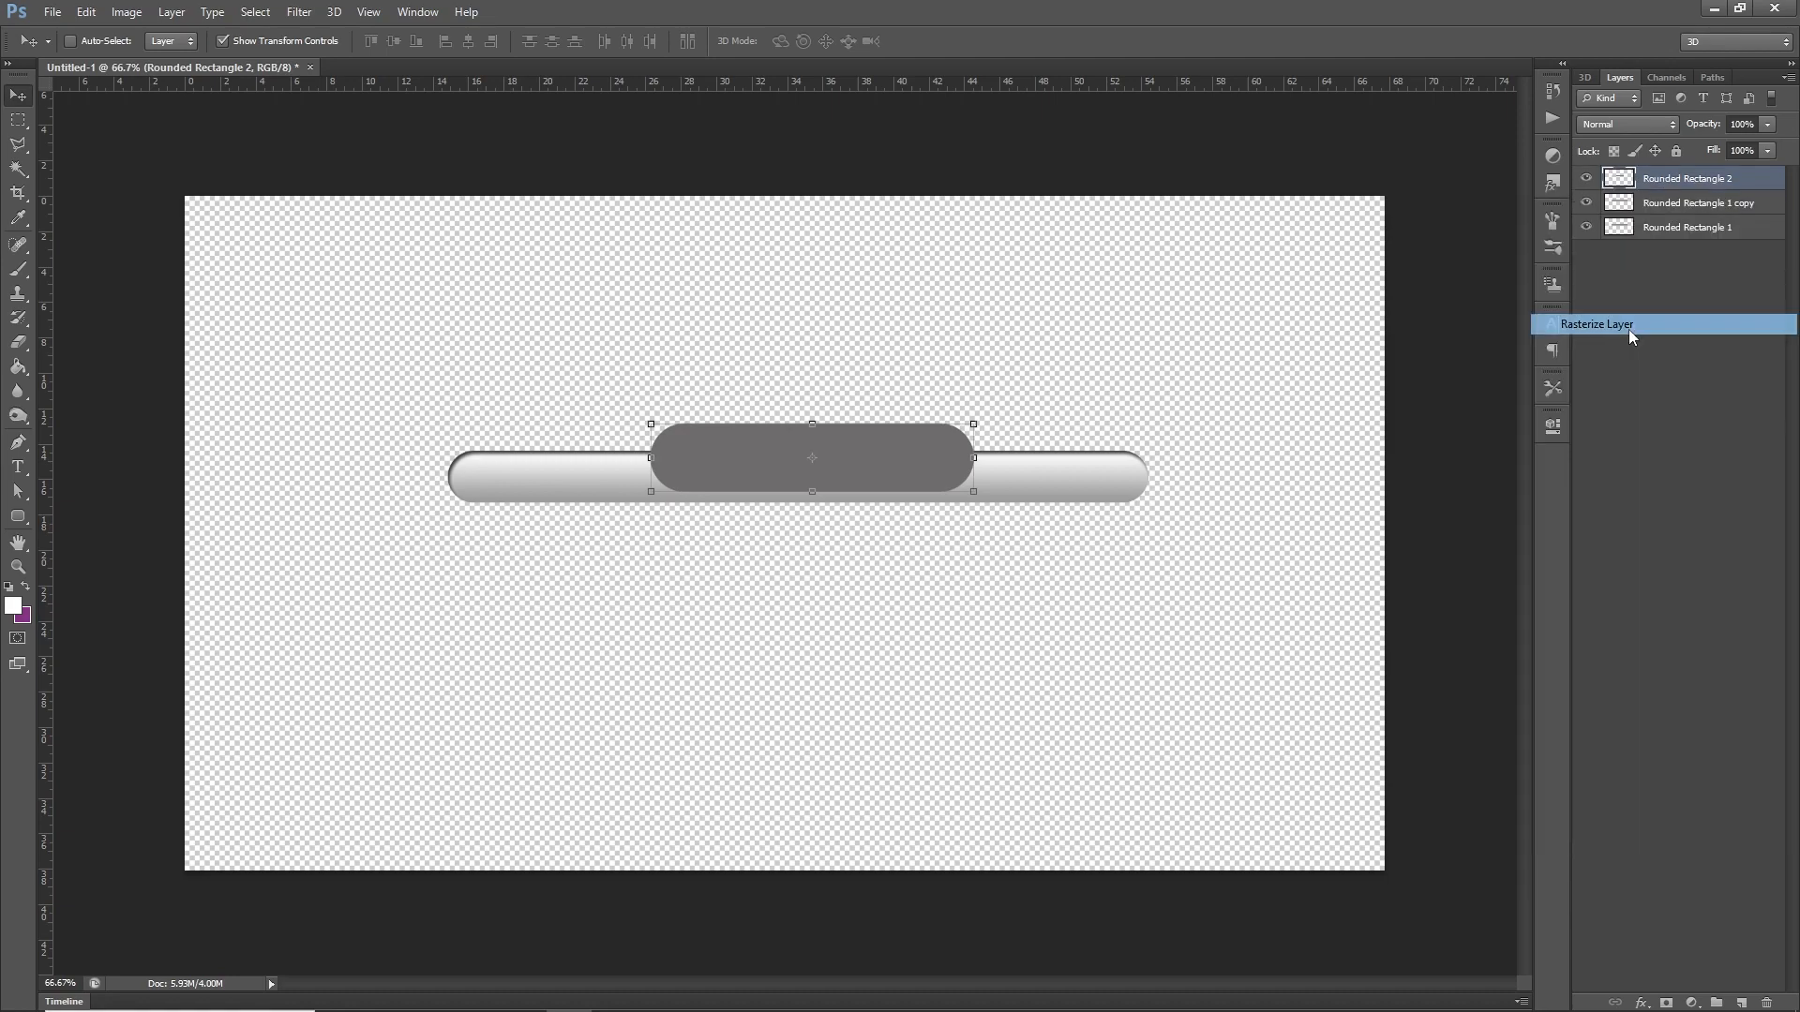
Load the Rounded Rectangle 1 layer's transparency as a new selection and hide that layer
left_click(1615, 230)
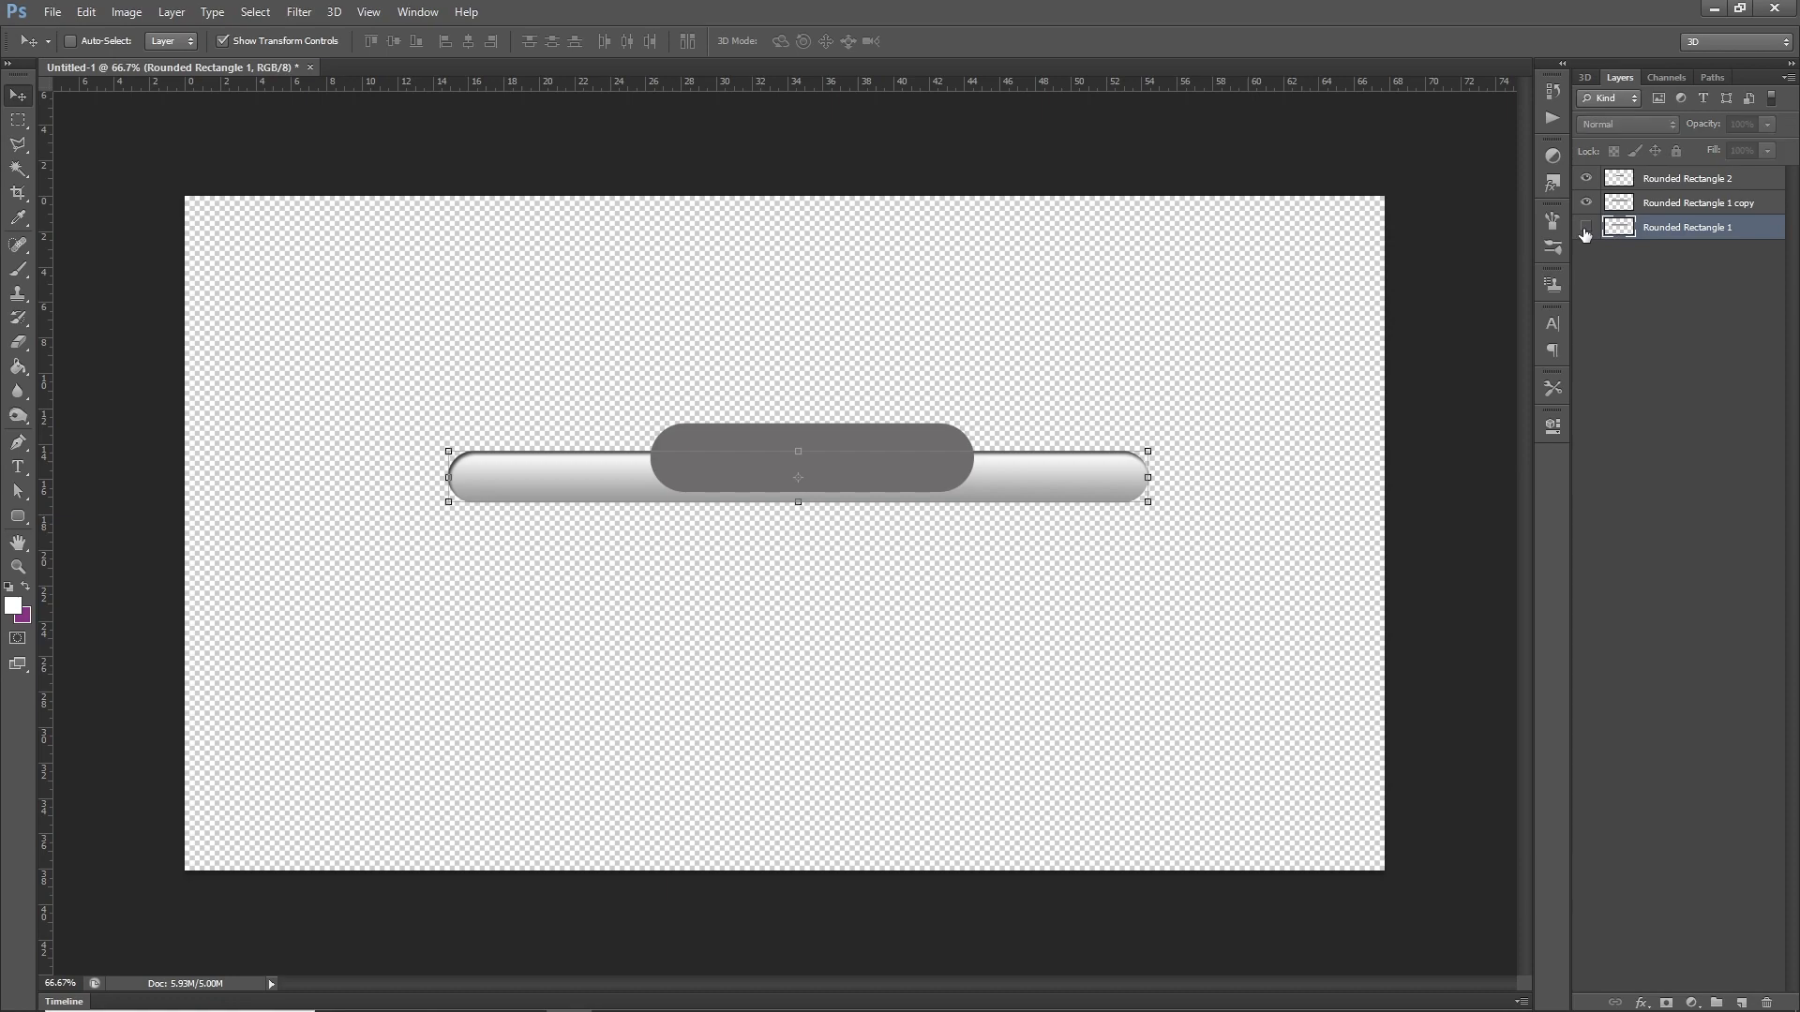
left_click(247, 12)
left_click(291, 341)
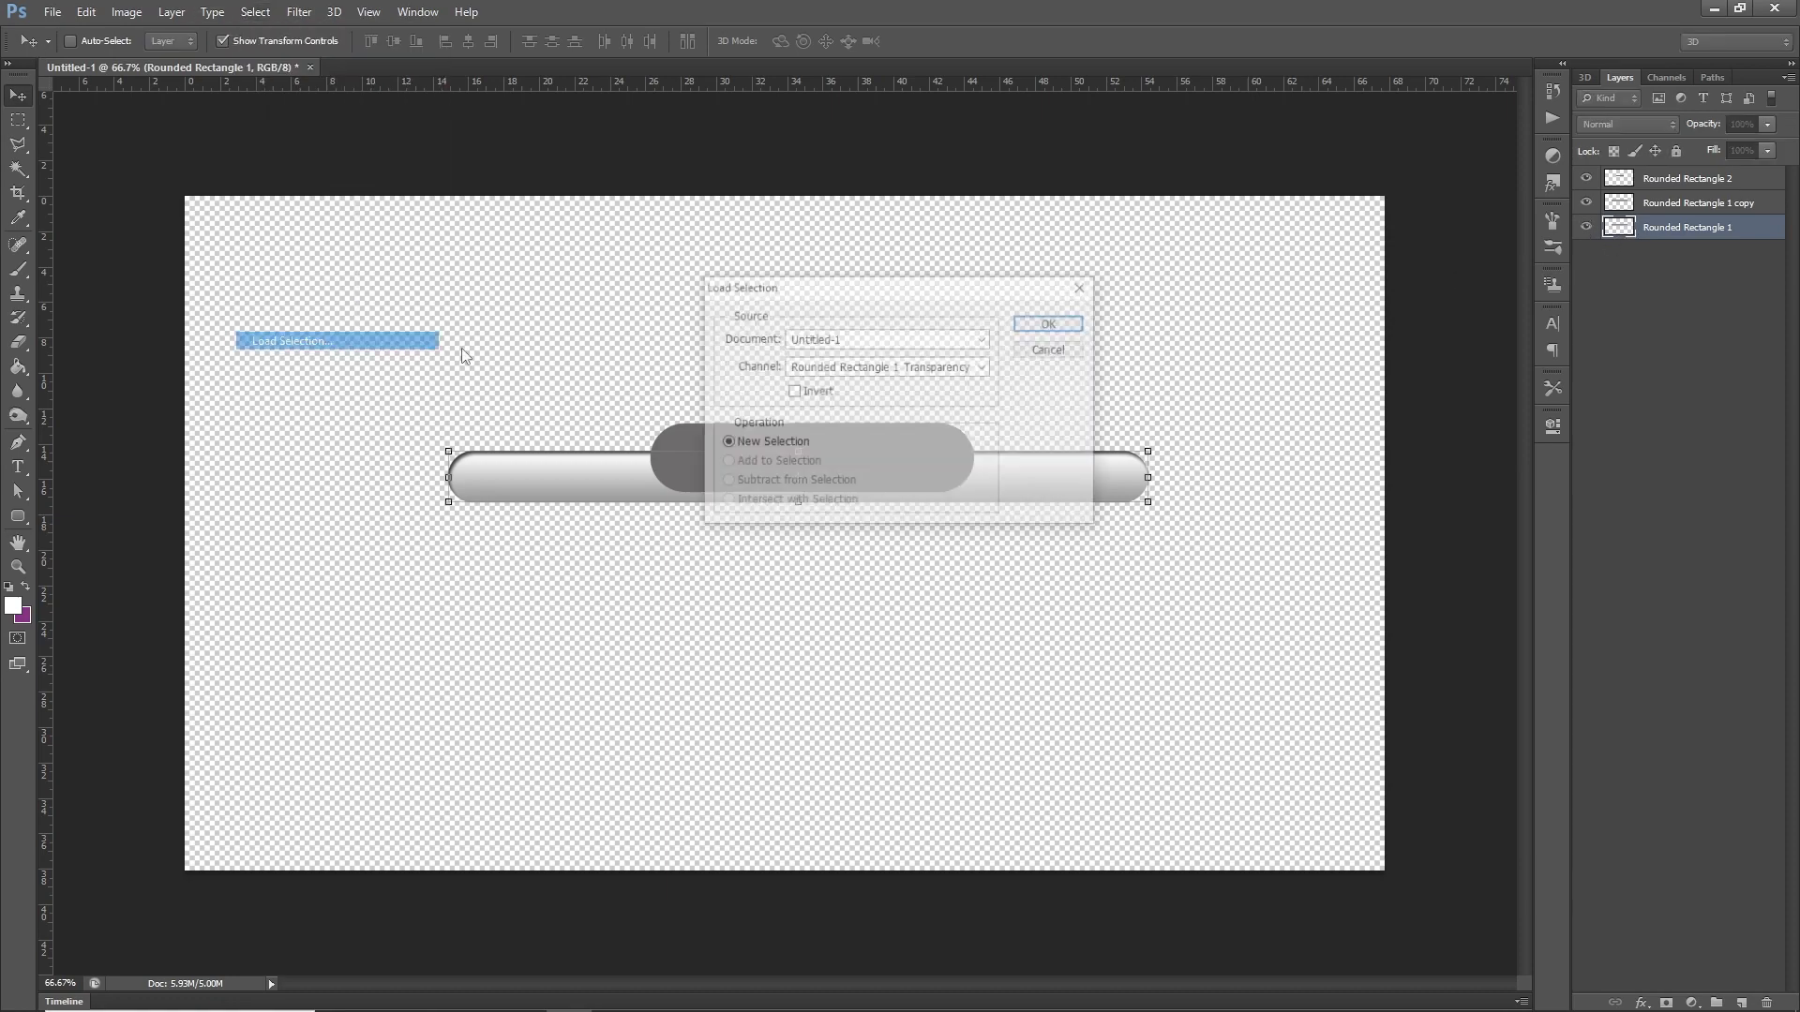
left_click(1044, 326)
left_click(1587, 227)
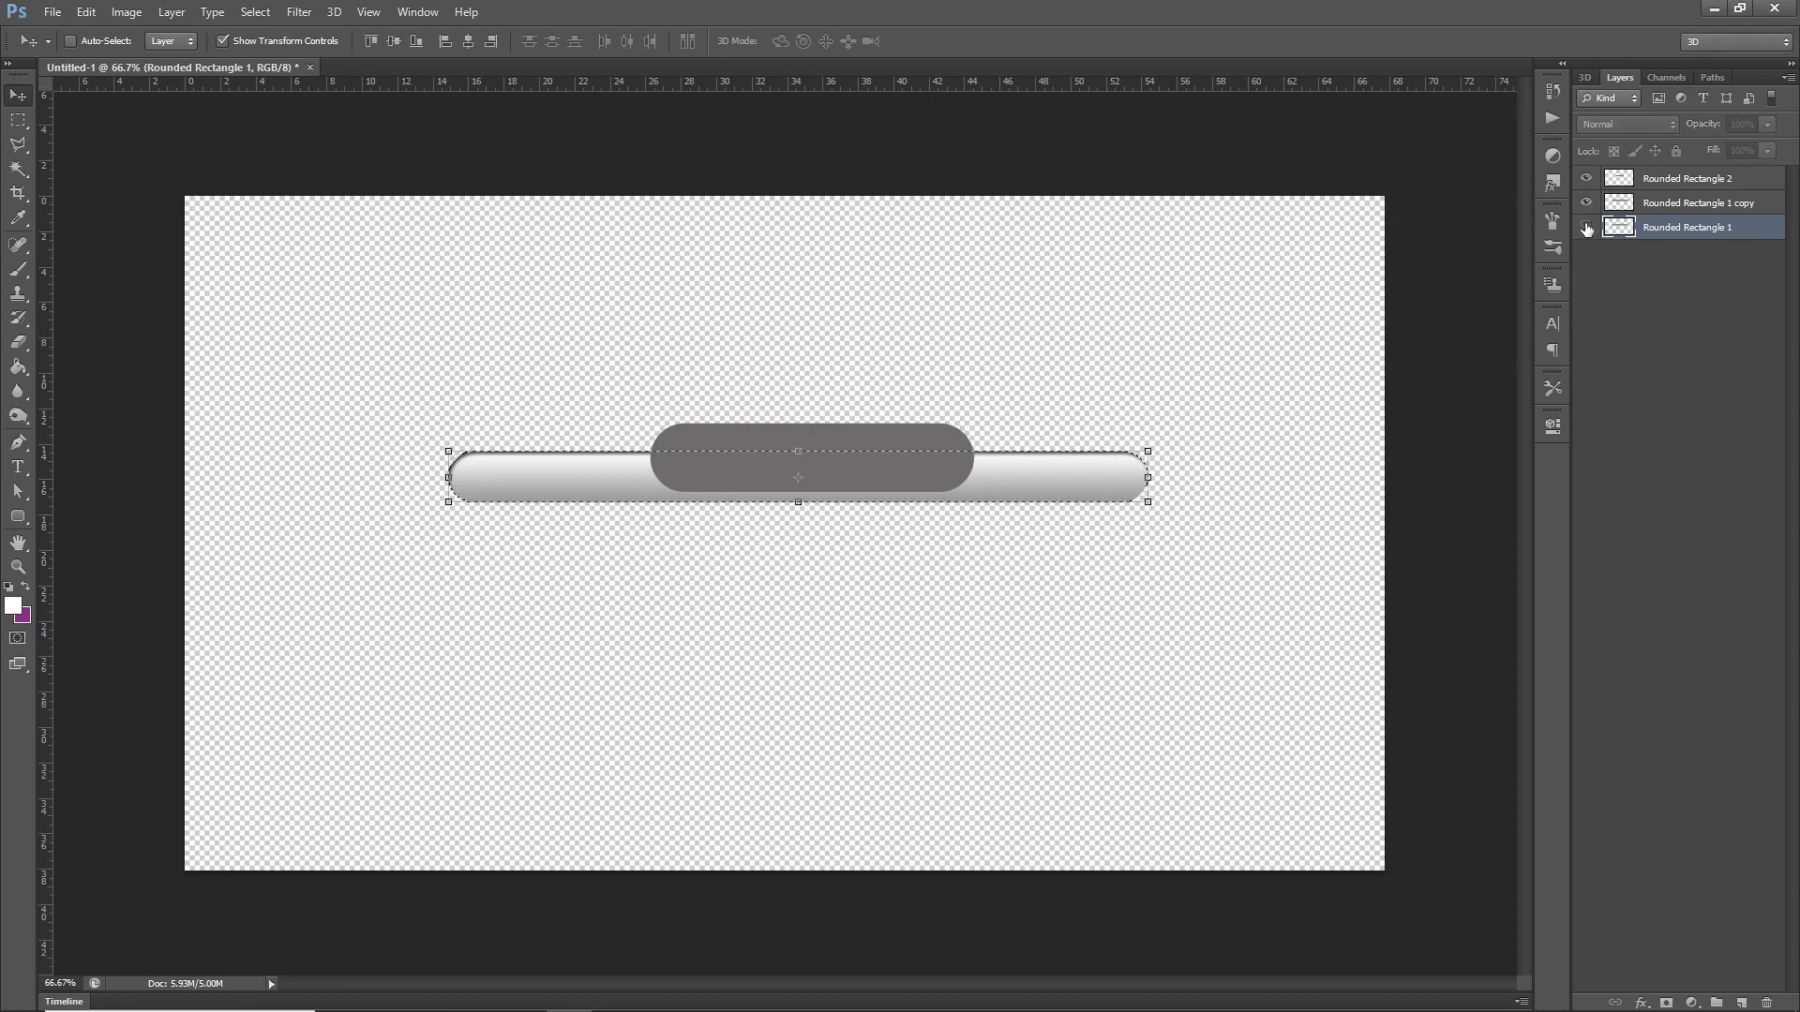
Delete the selected bar area from the Rounded Rectangle 2 layer, deselect, and leave that layer active
left_click(1622, 178)
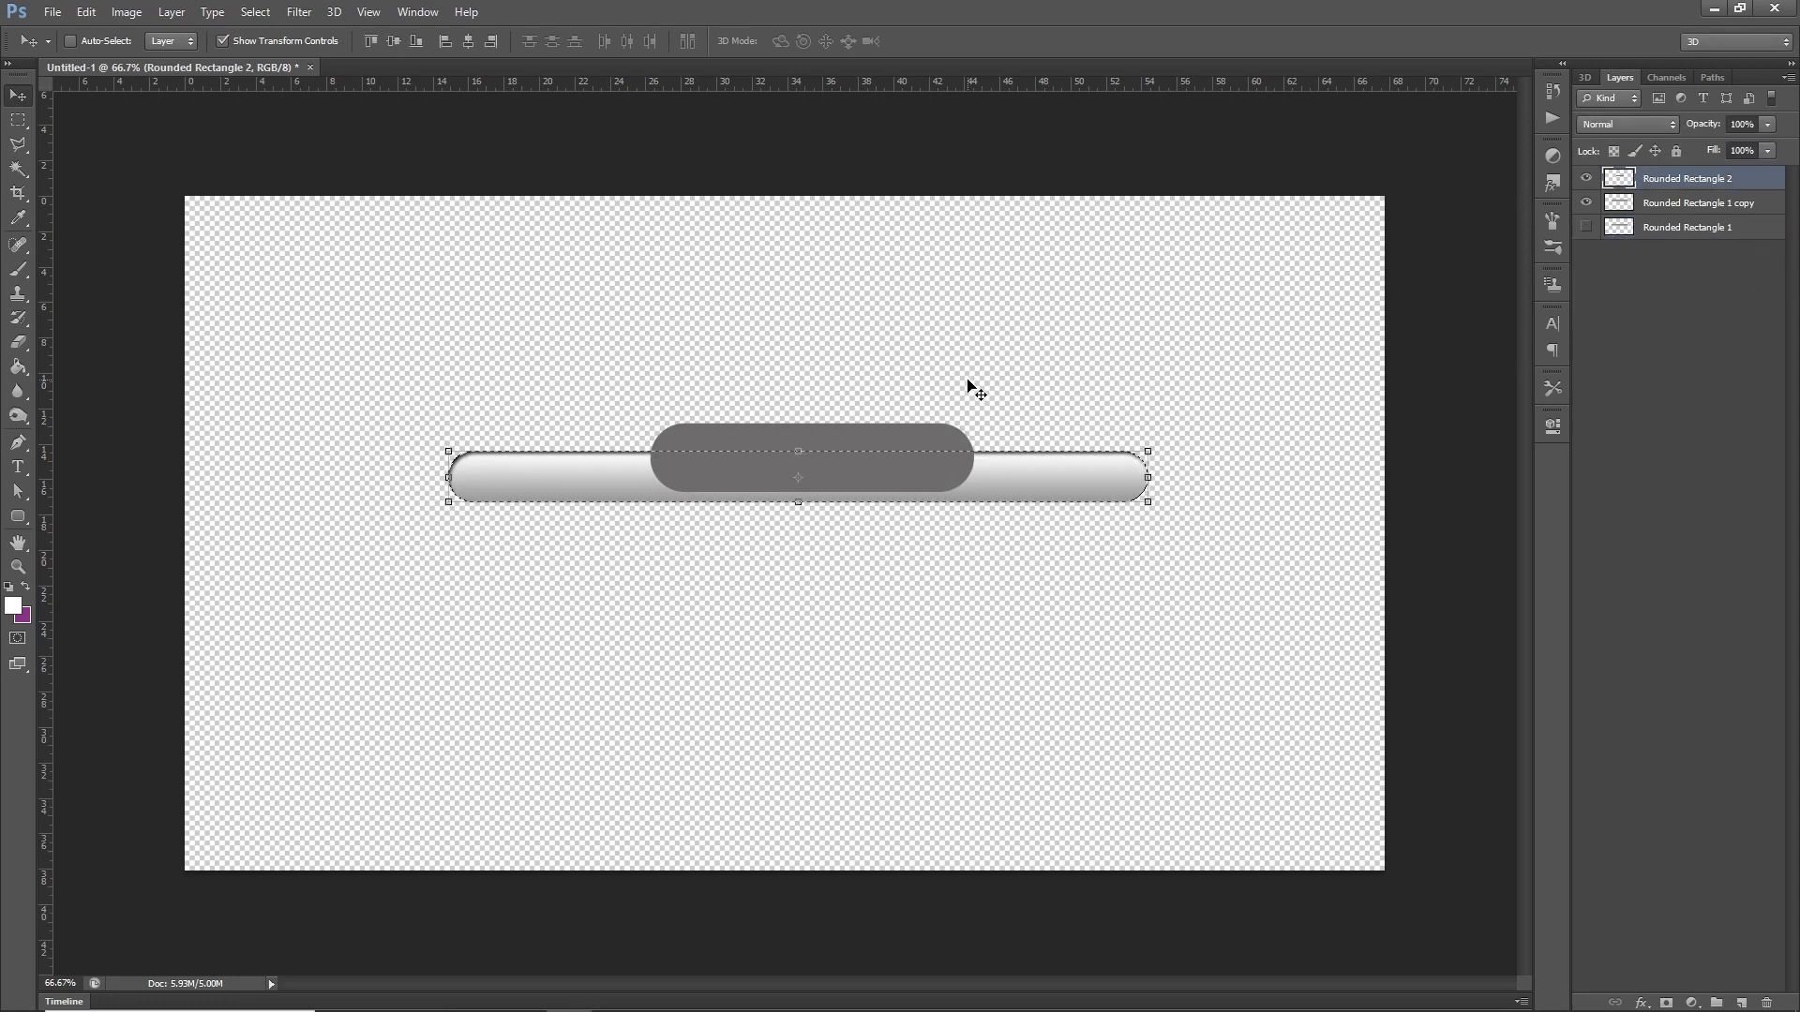
key("Delete")
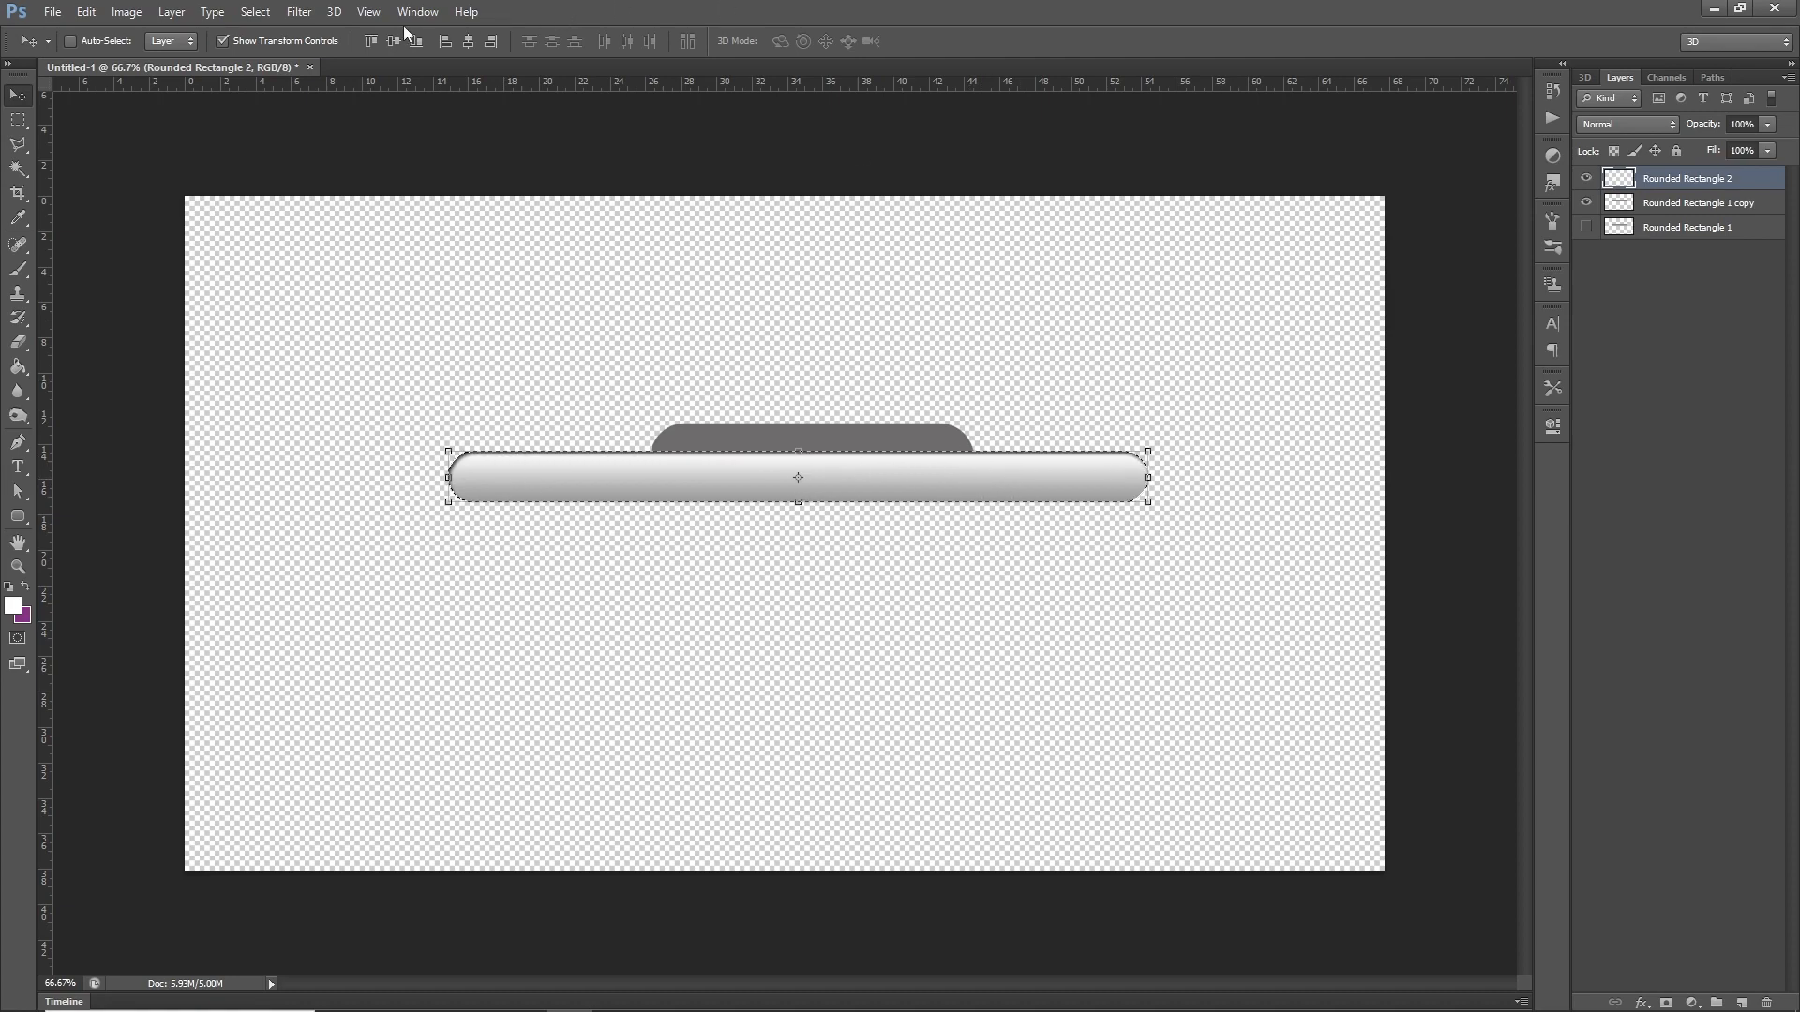
left_click(255, 11)
left_click(277, 49)
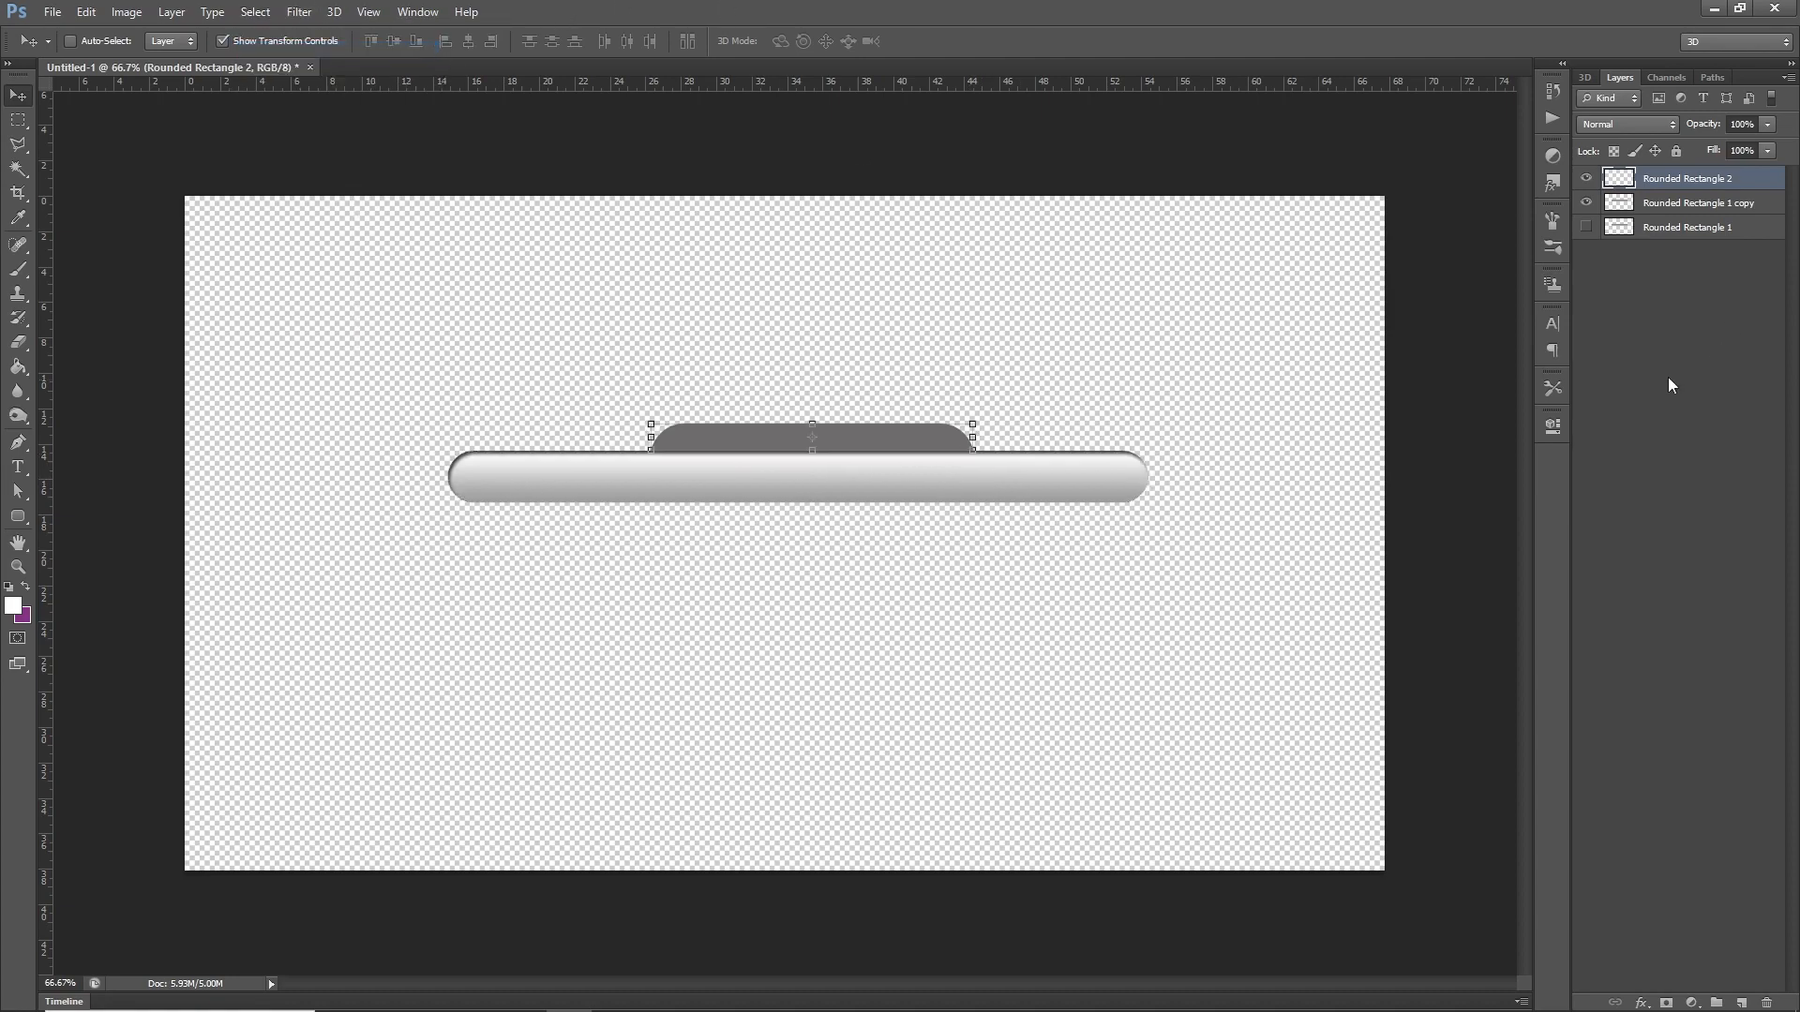
left_click(1665, 277)
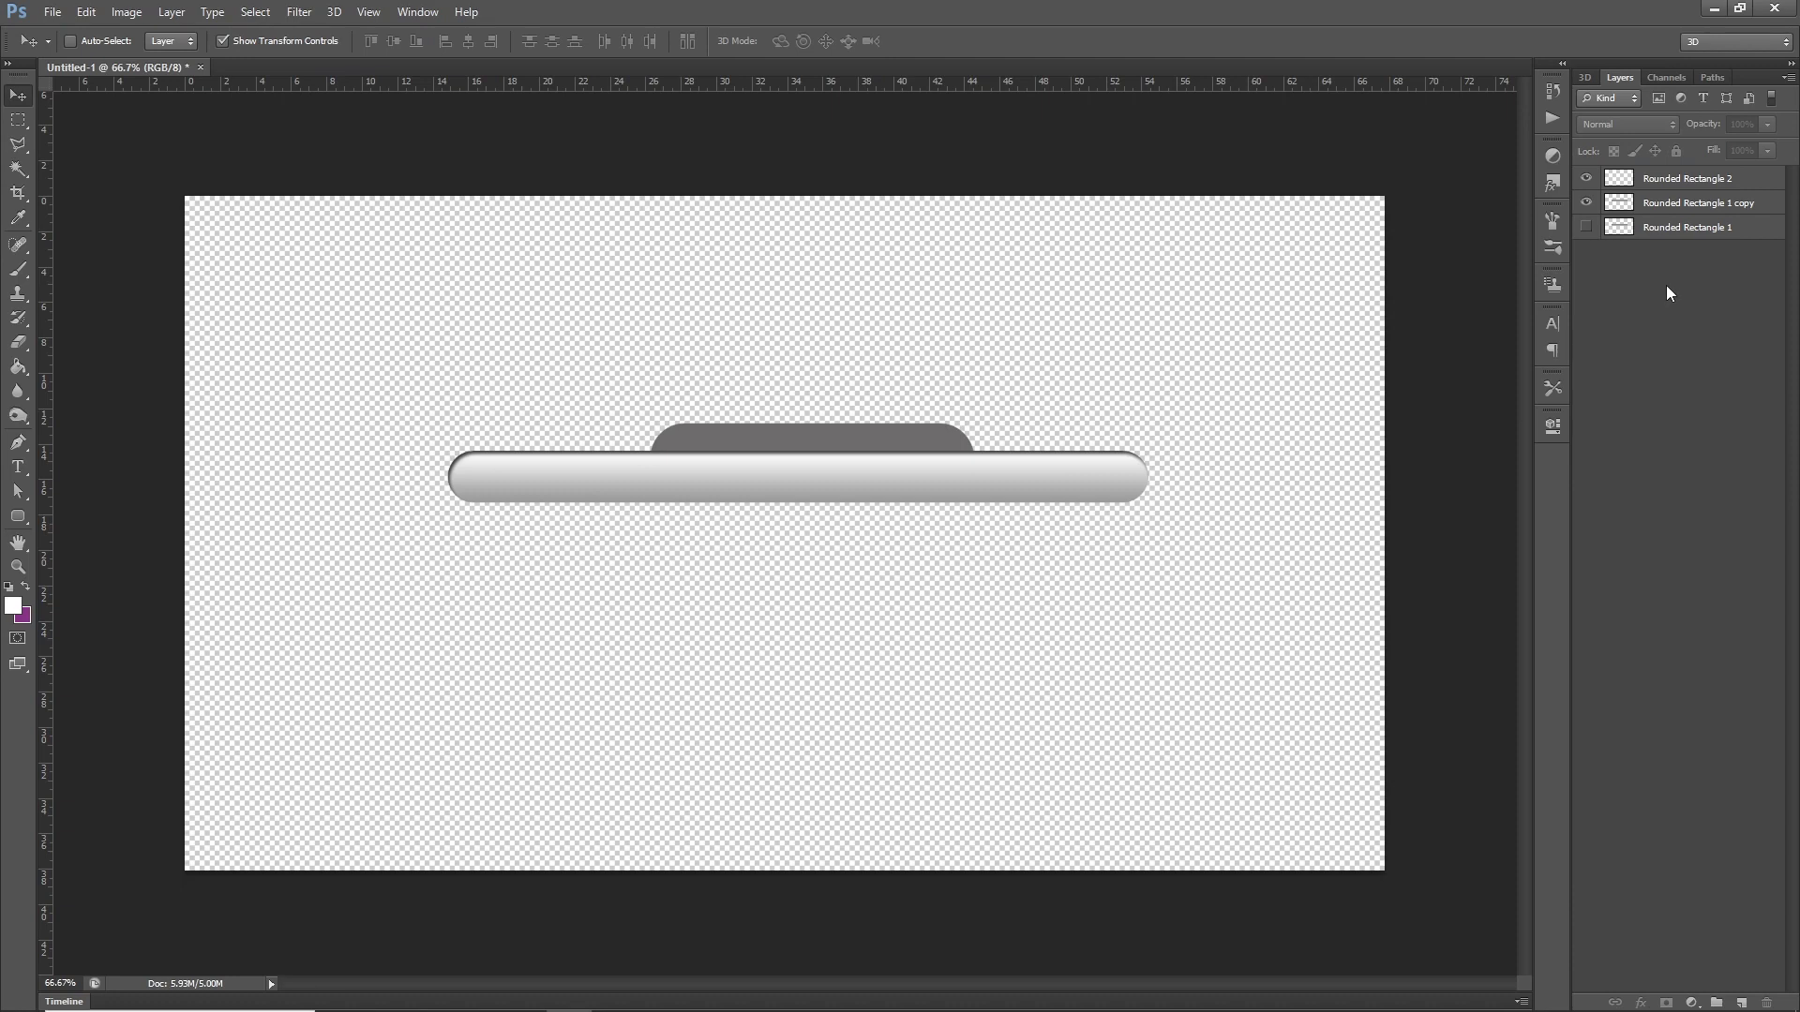
left_click(1660, 182)
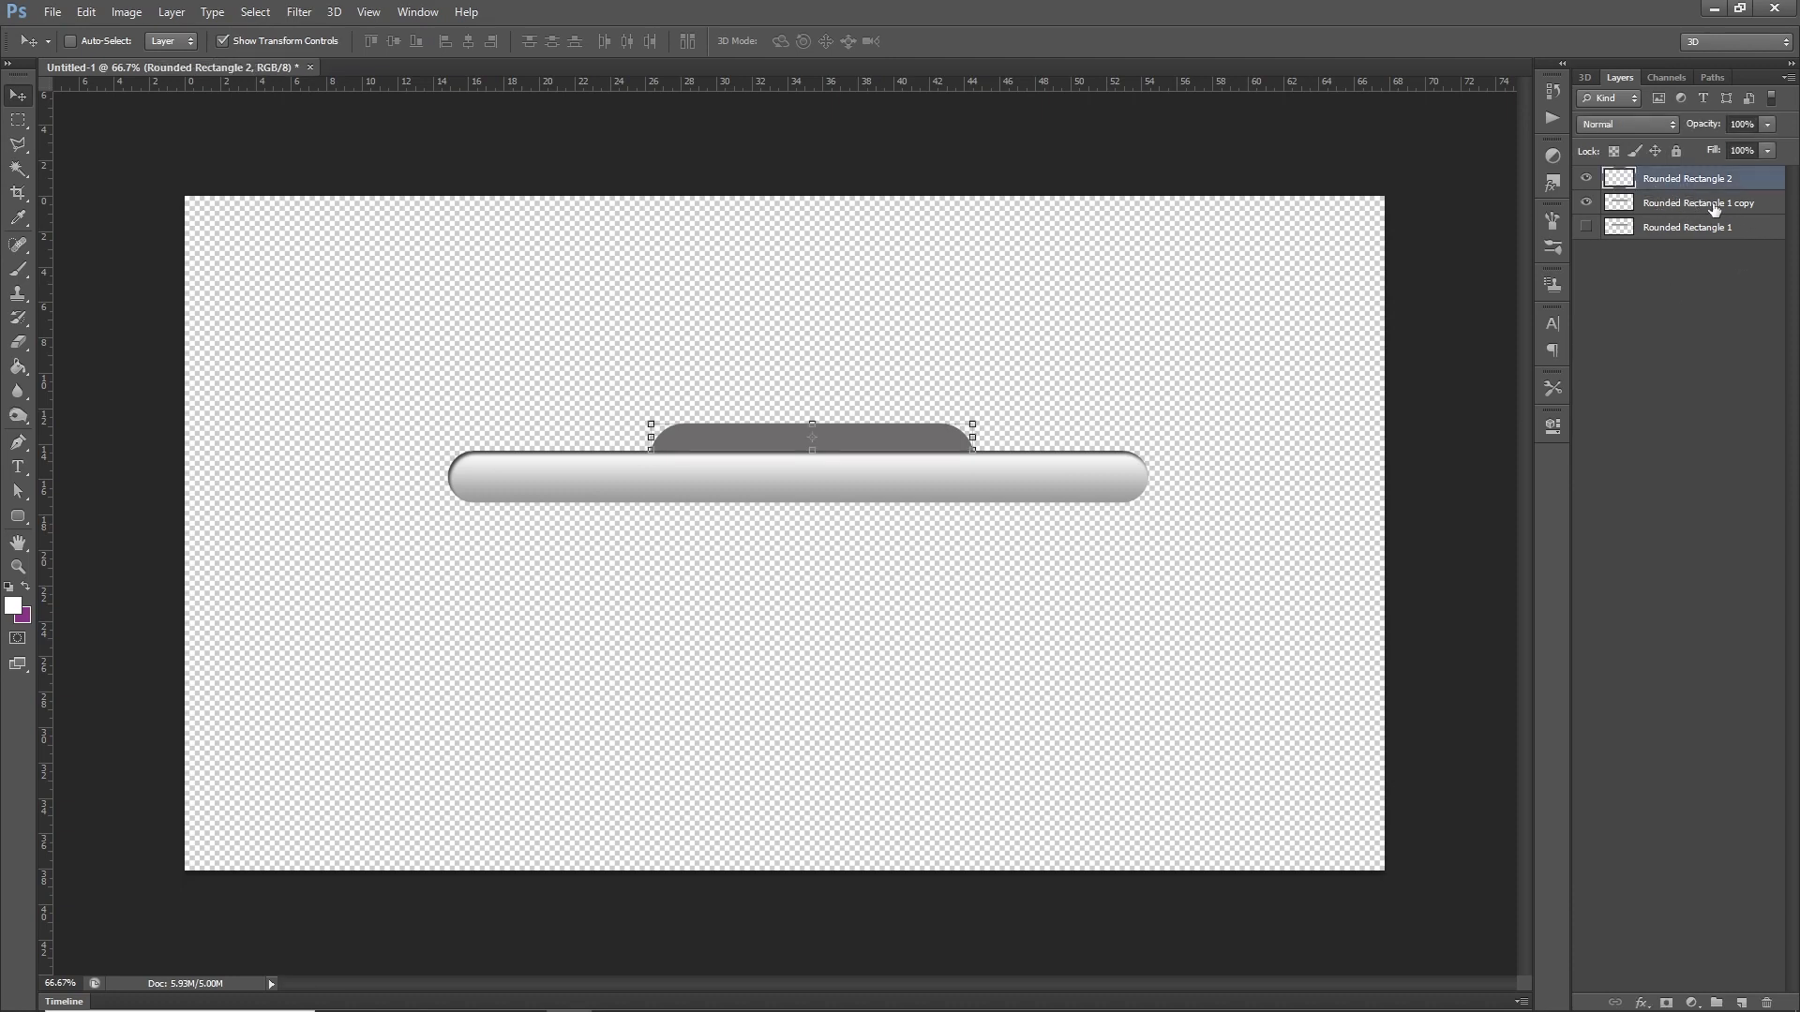
Merge the Rounded Rectangle 2 and Rounded Rectangle 1 copy layers into one layer
left_click(1683, 207, "shift")
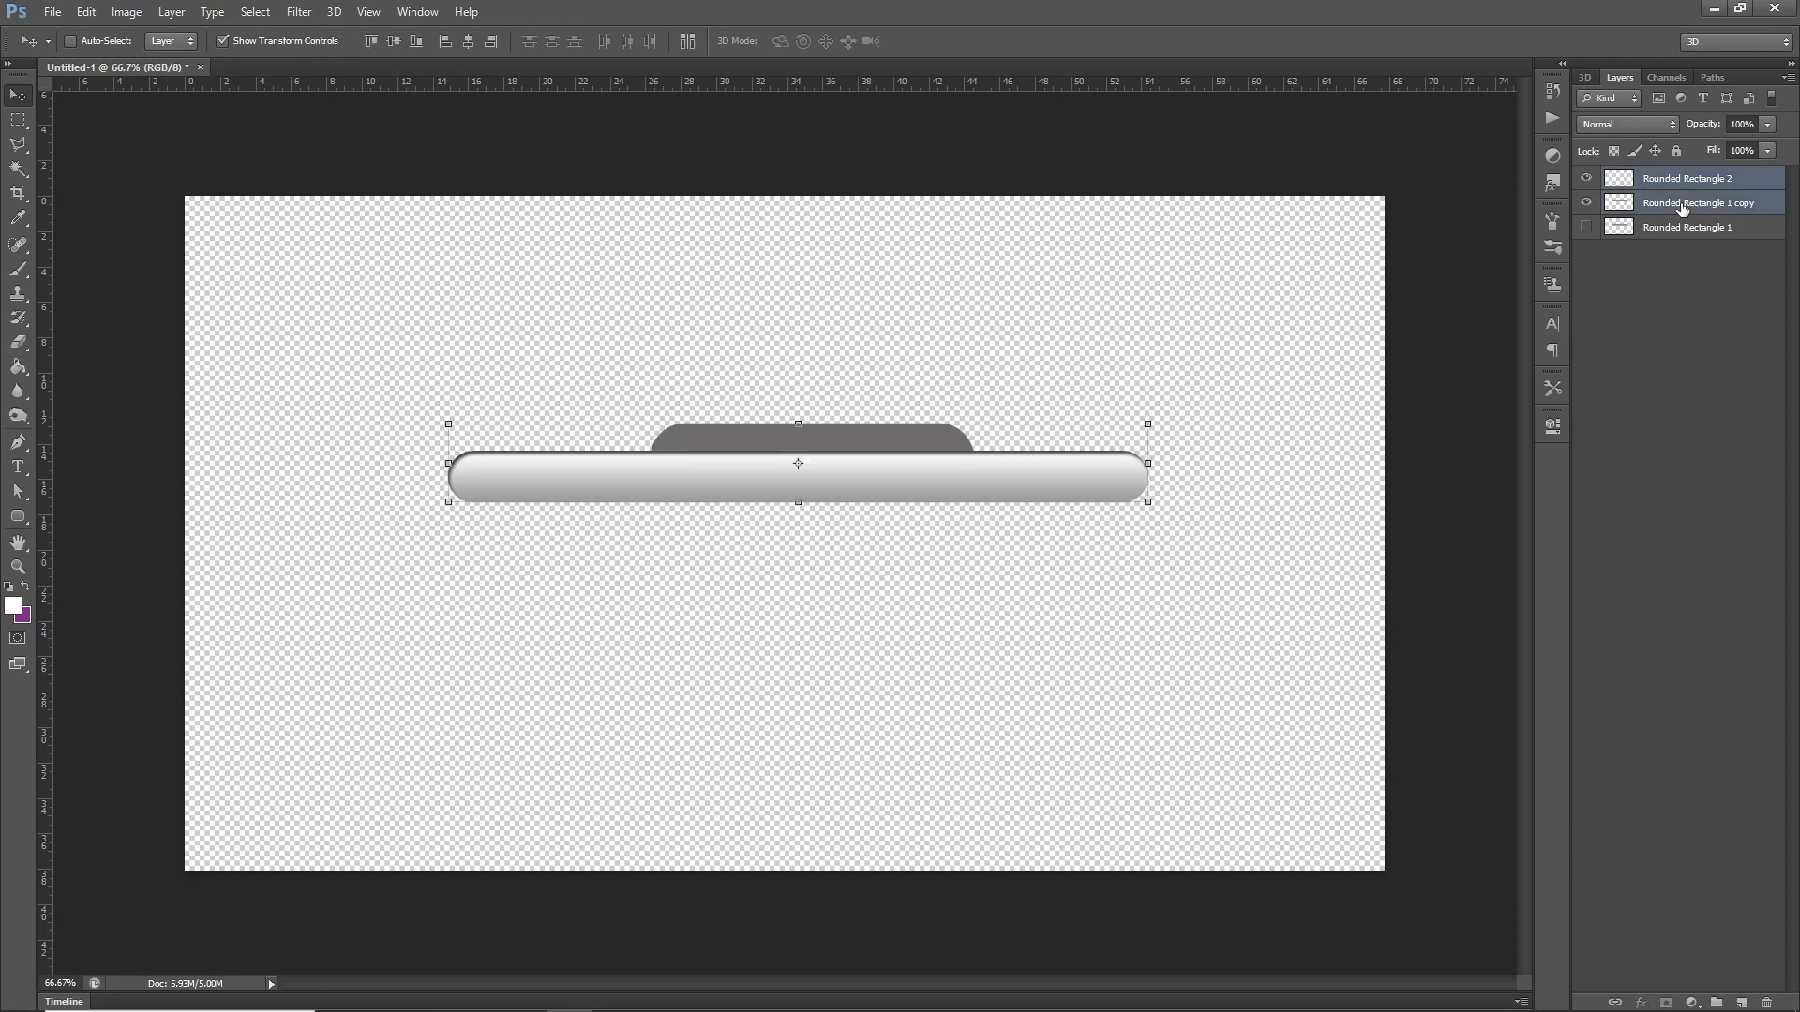
right_click(1665, 206)
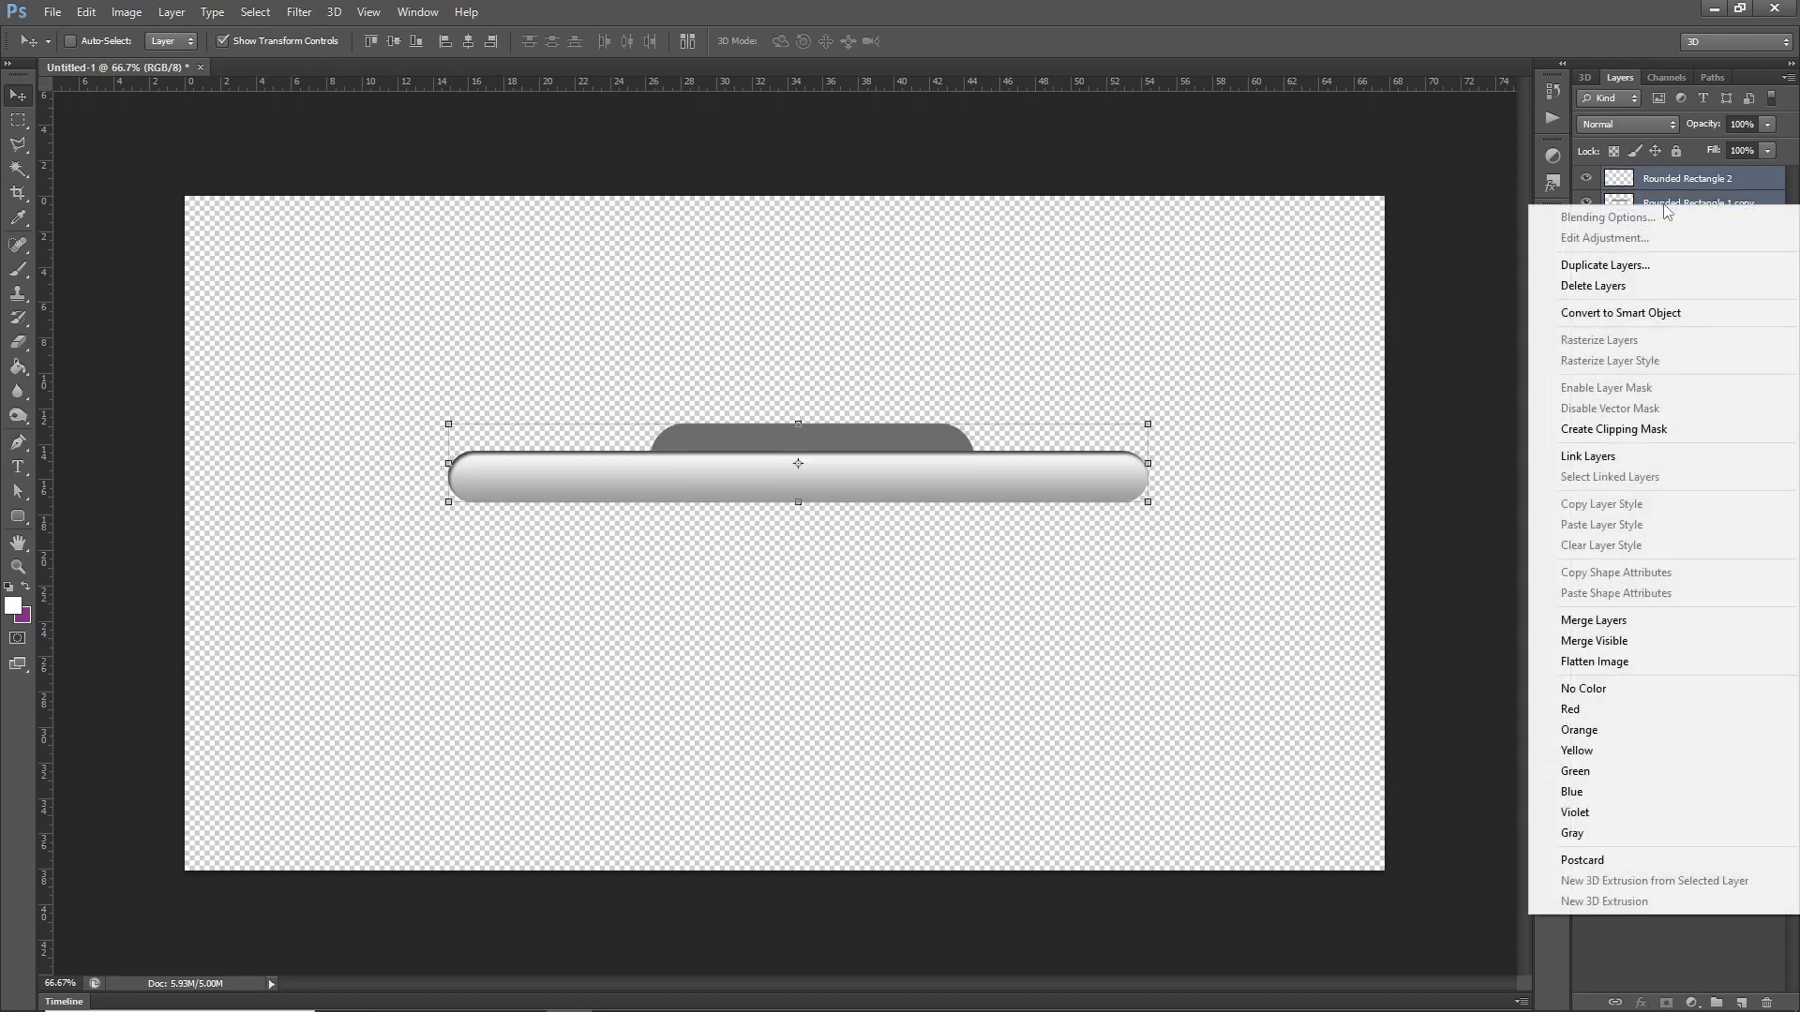
left_click(1634, 621)
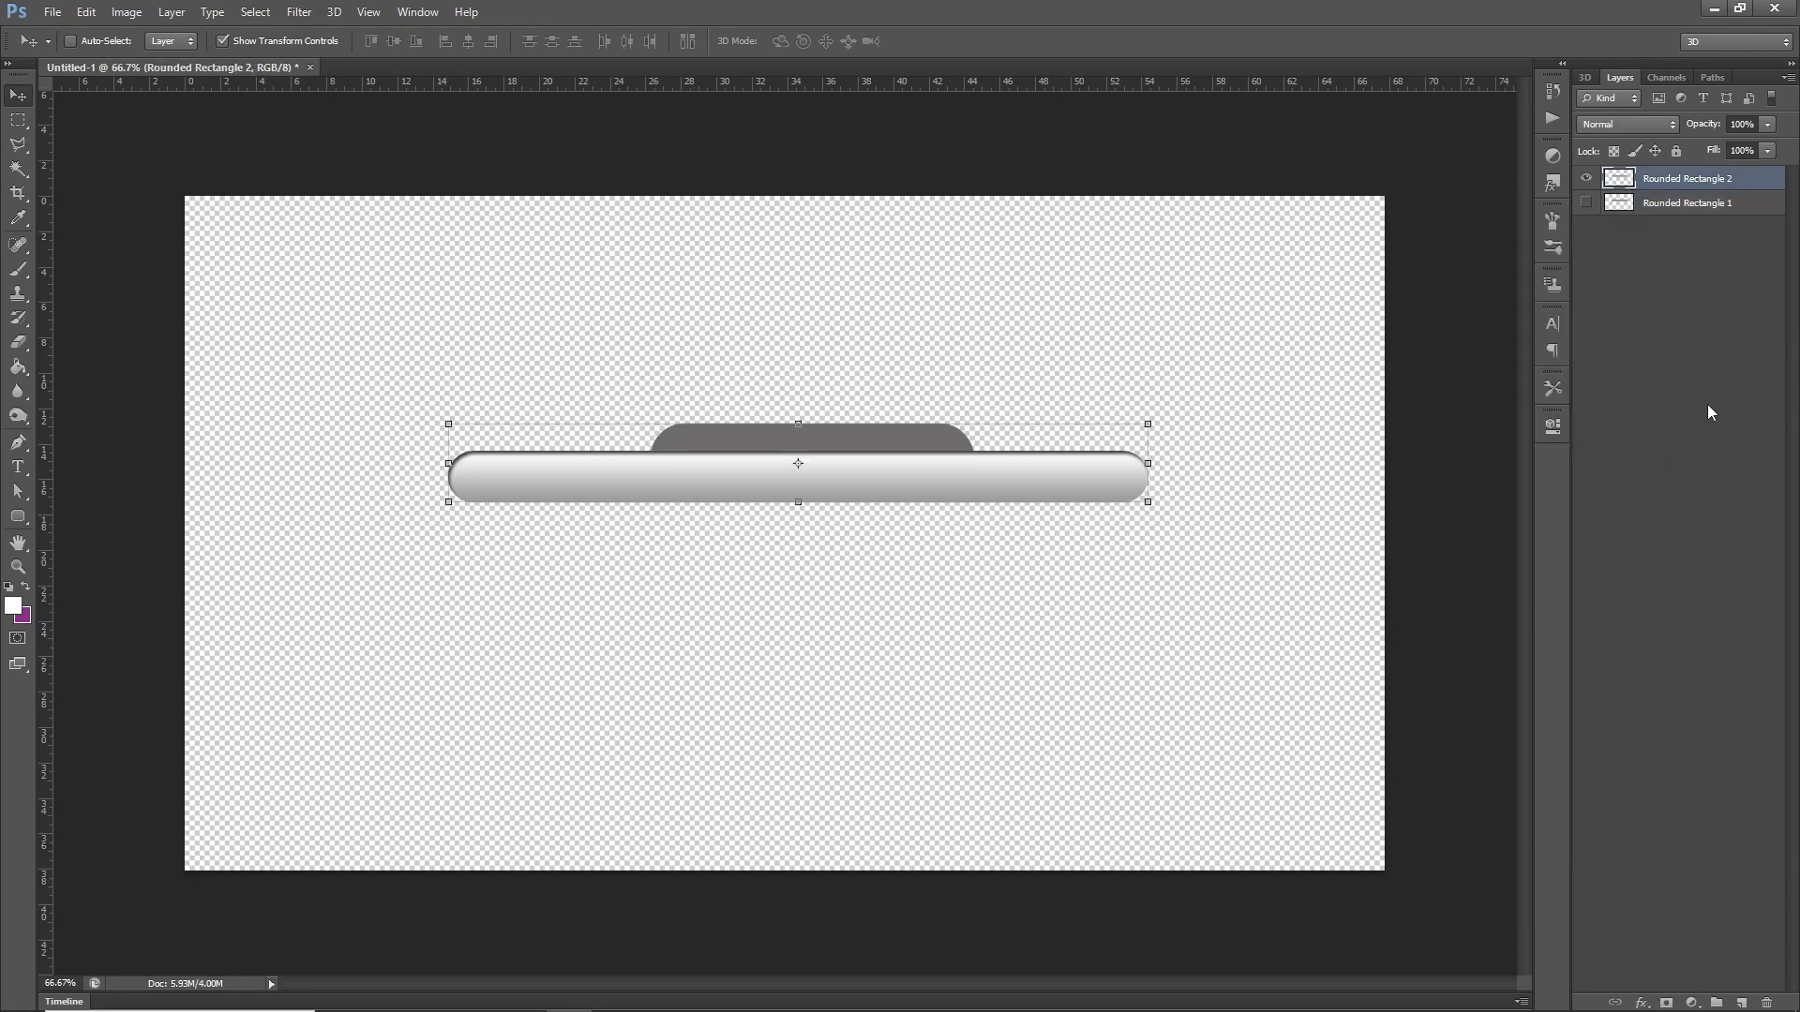
Add a Stroke effect with a size of 12 px outside the merged bar and tab, leaving Bevel & Emboss off
left_click(1642, 1002)
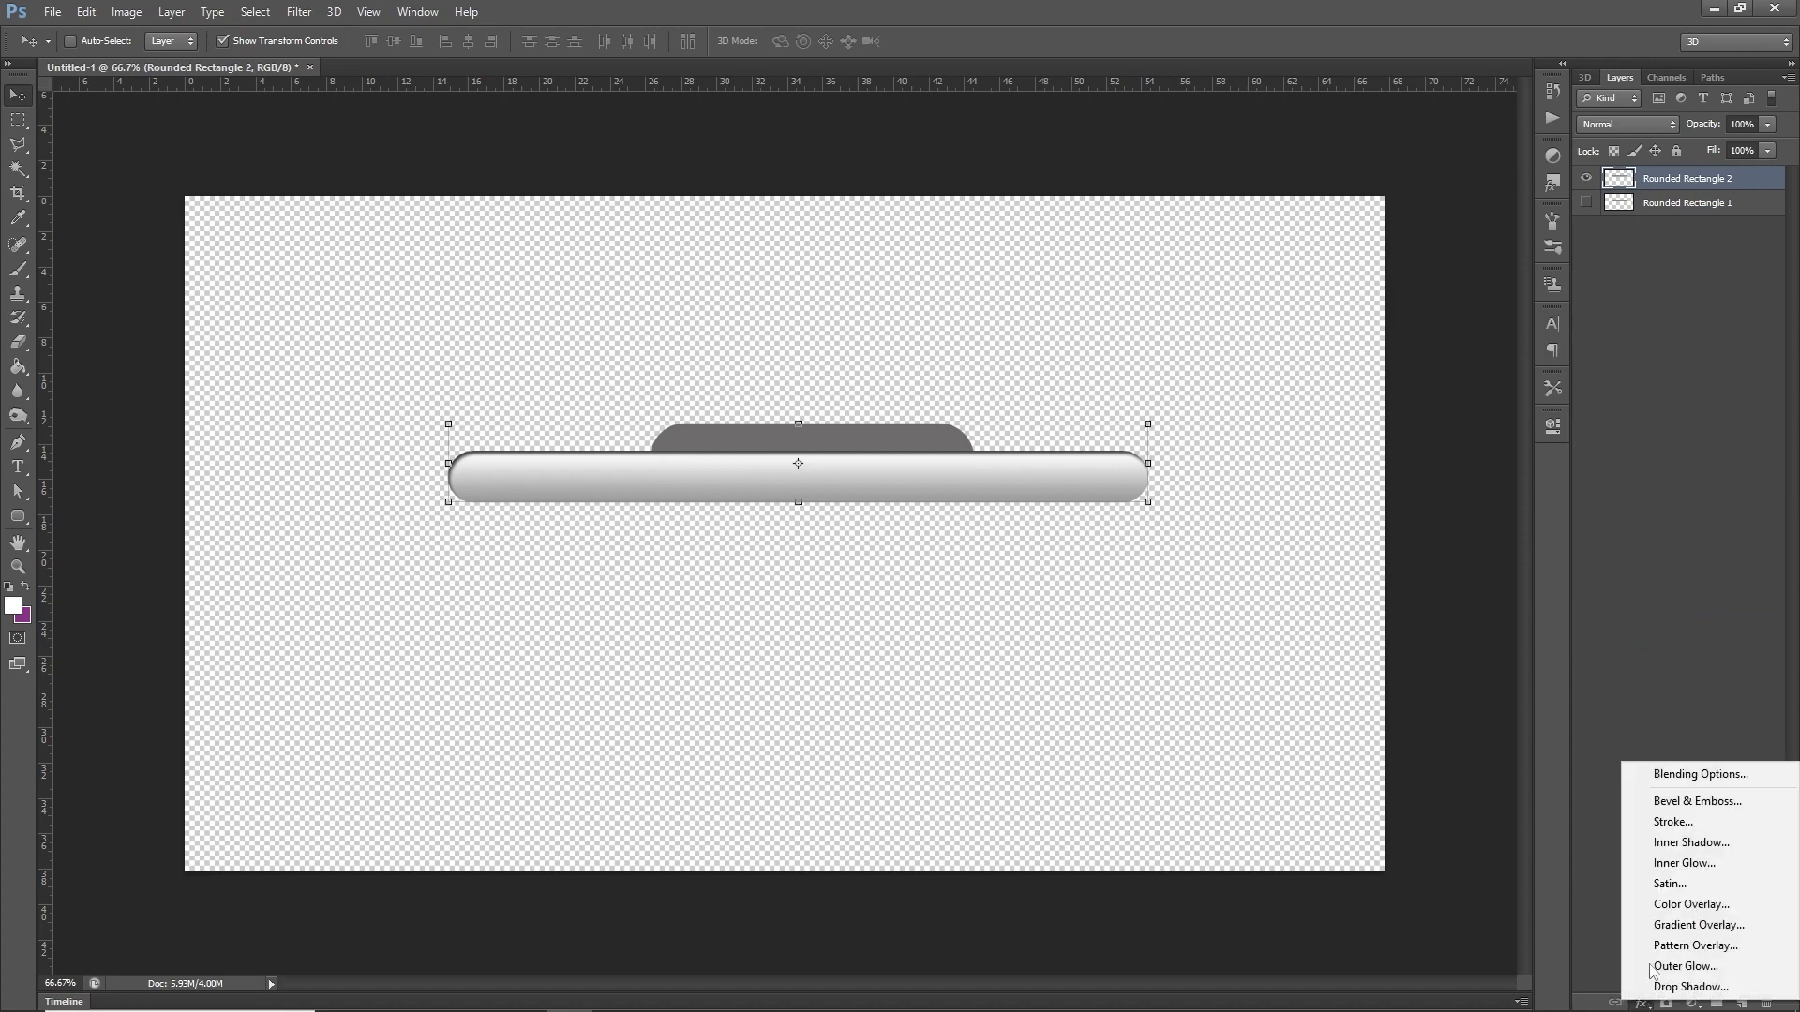
left_click(1674, 808)
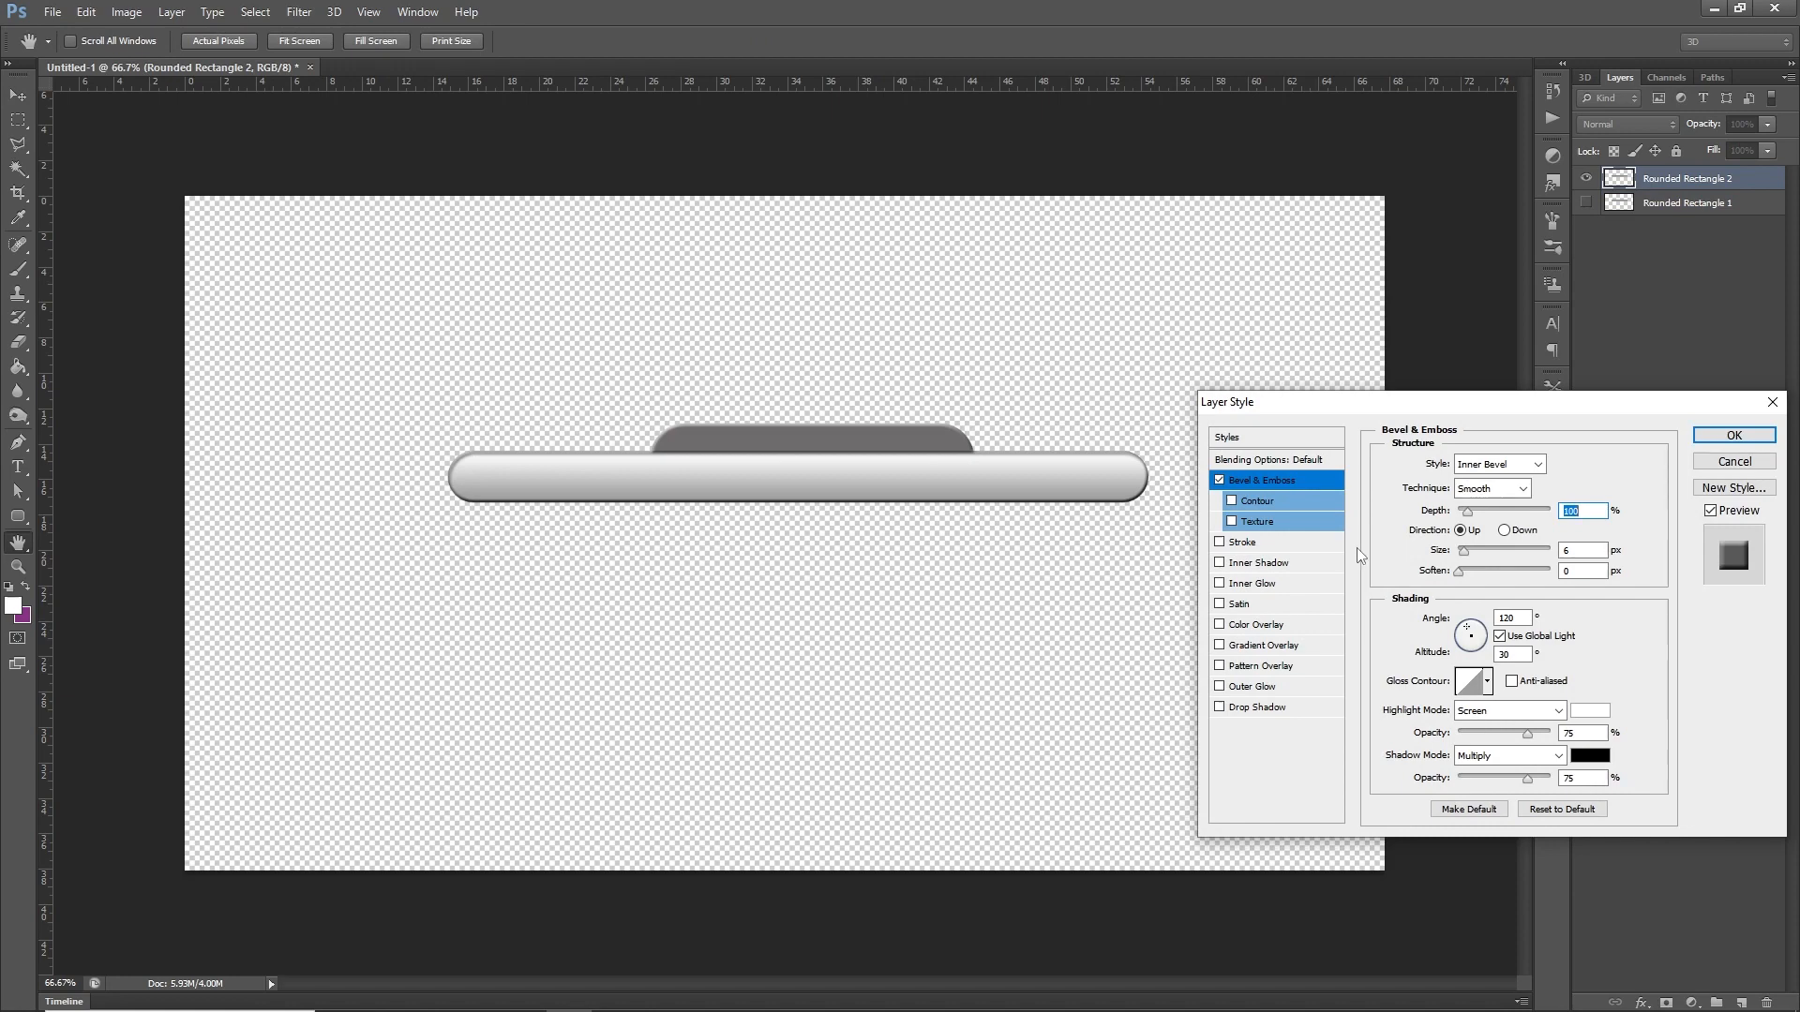
left_click(1220, 480)
left_click(1219, 542)
left_click(1243, 546)
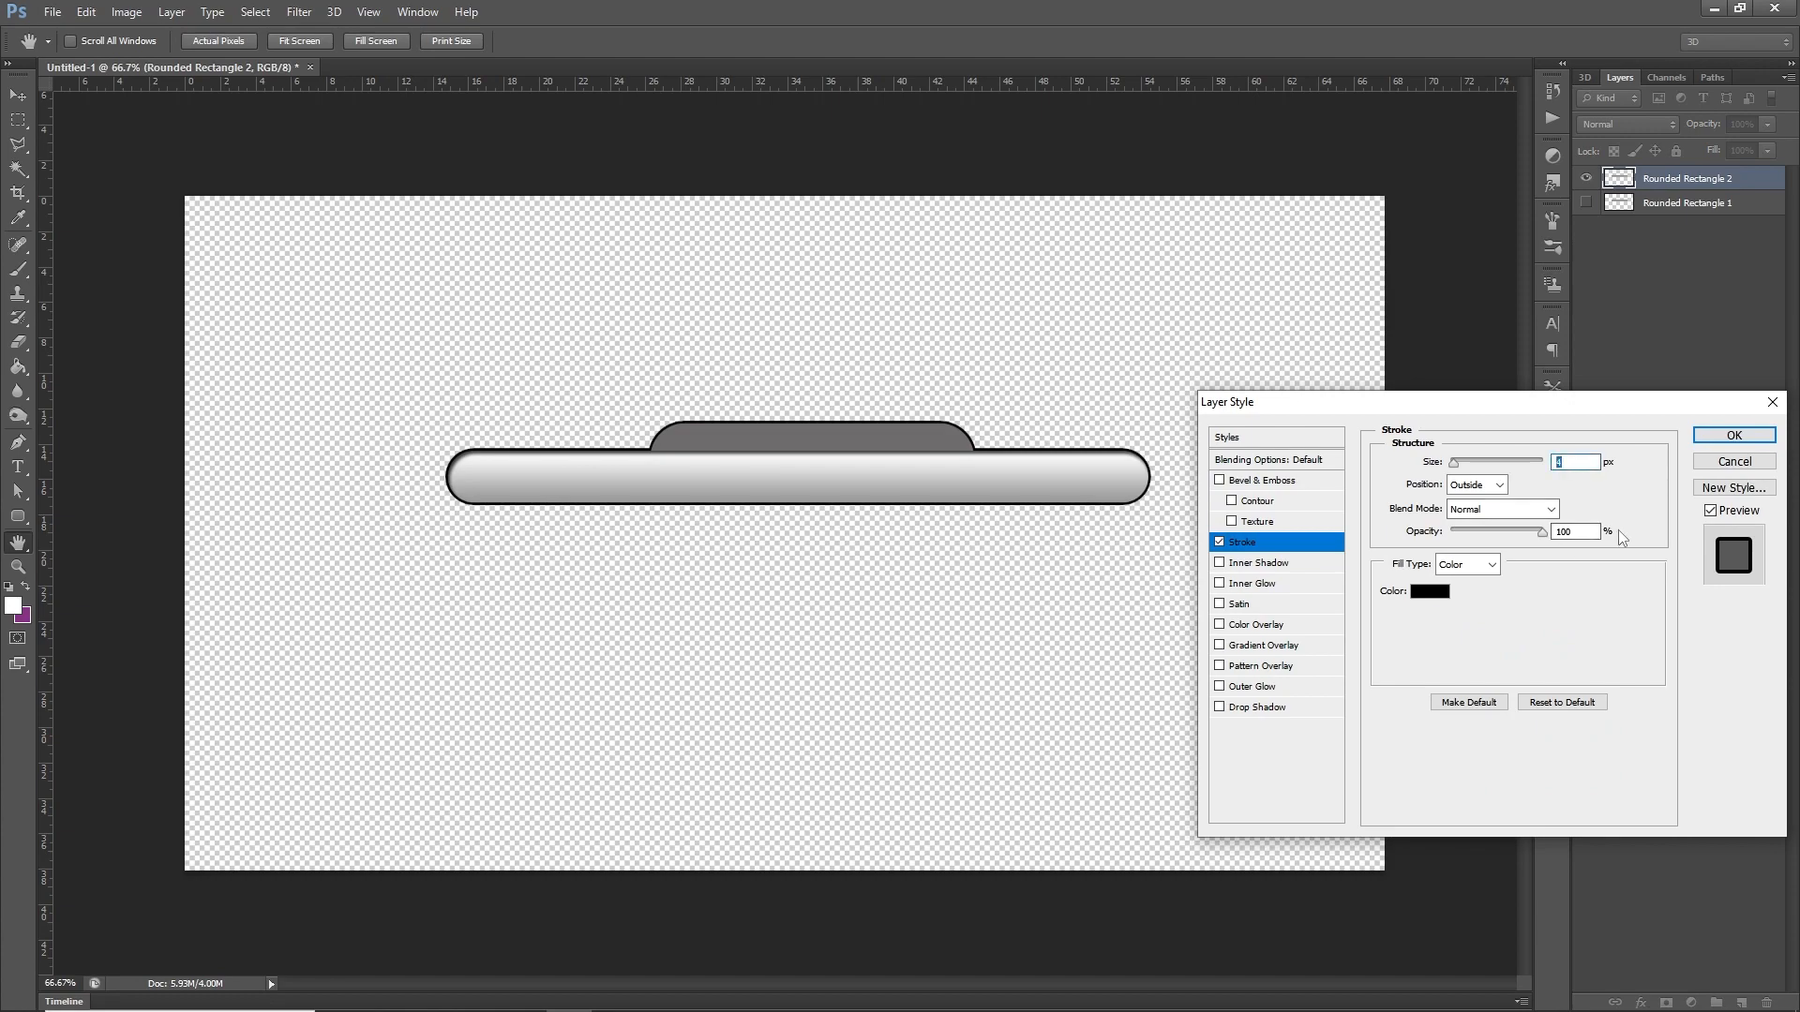
type("12")
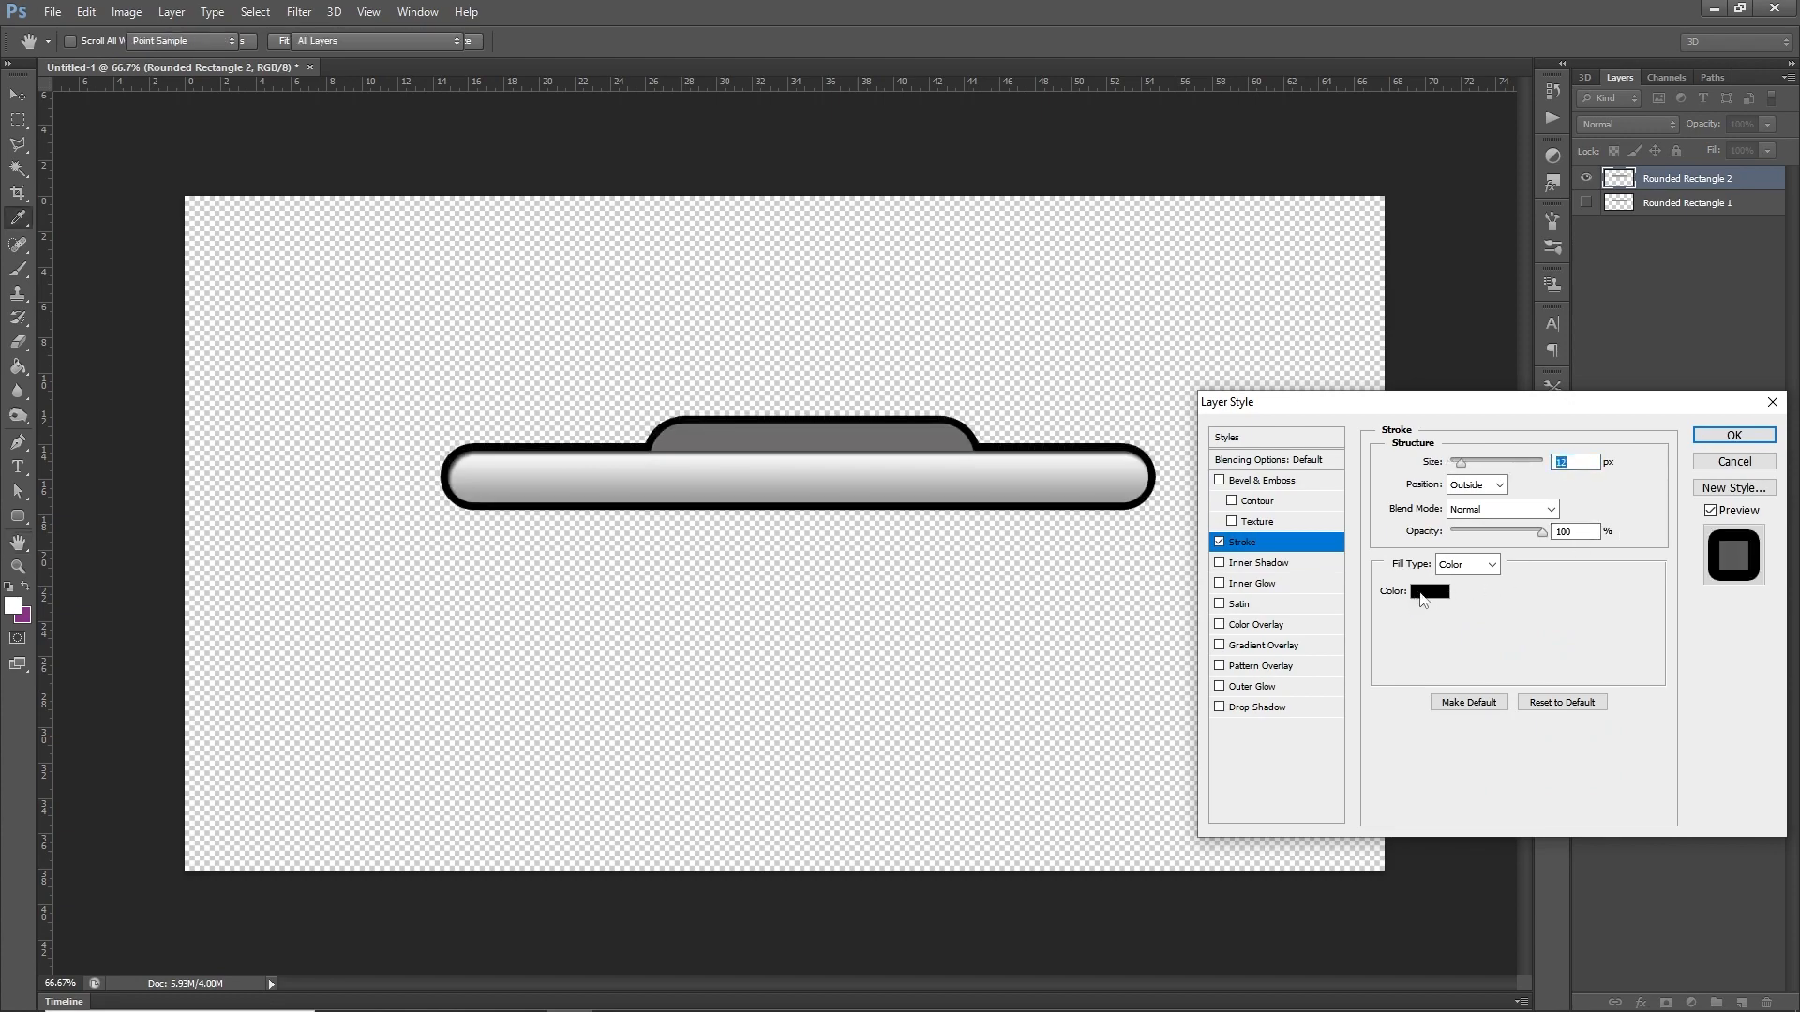
Set the stroke colour to grey 6e6c6c, apply it and rasterize the layer style
left_click(1427, 591)
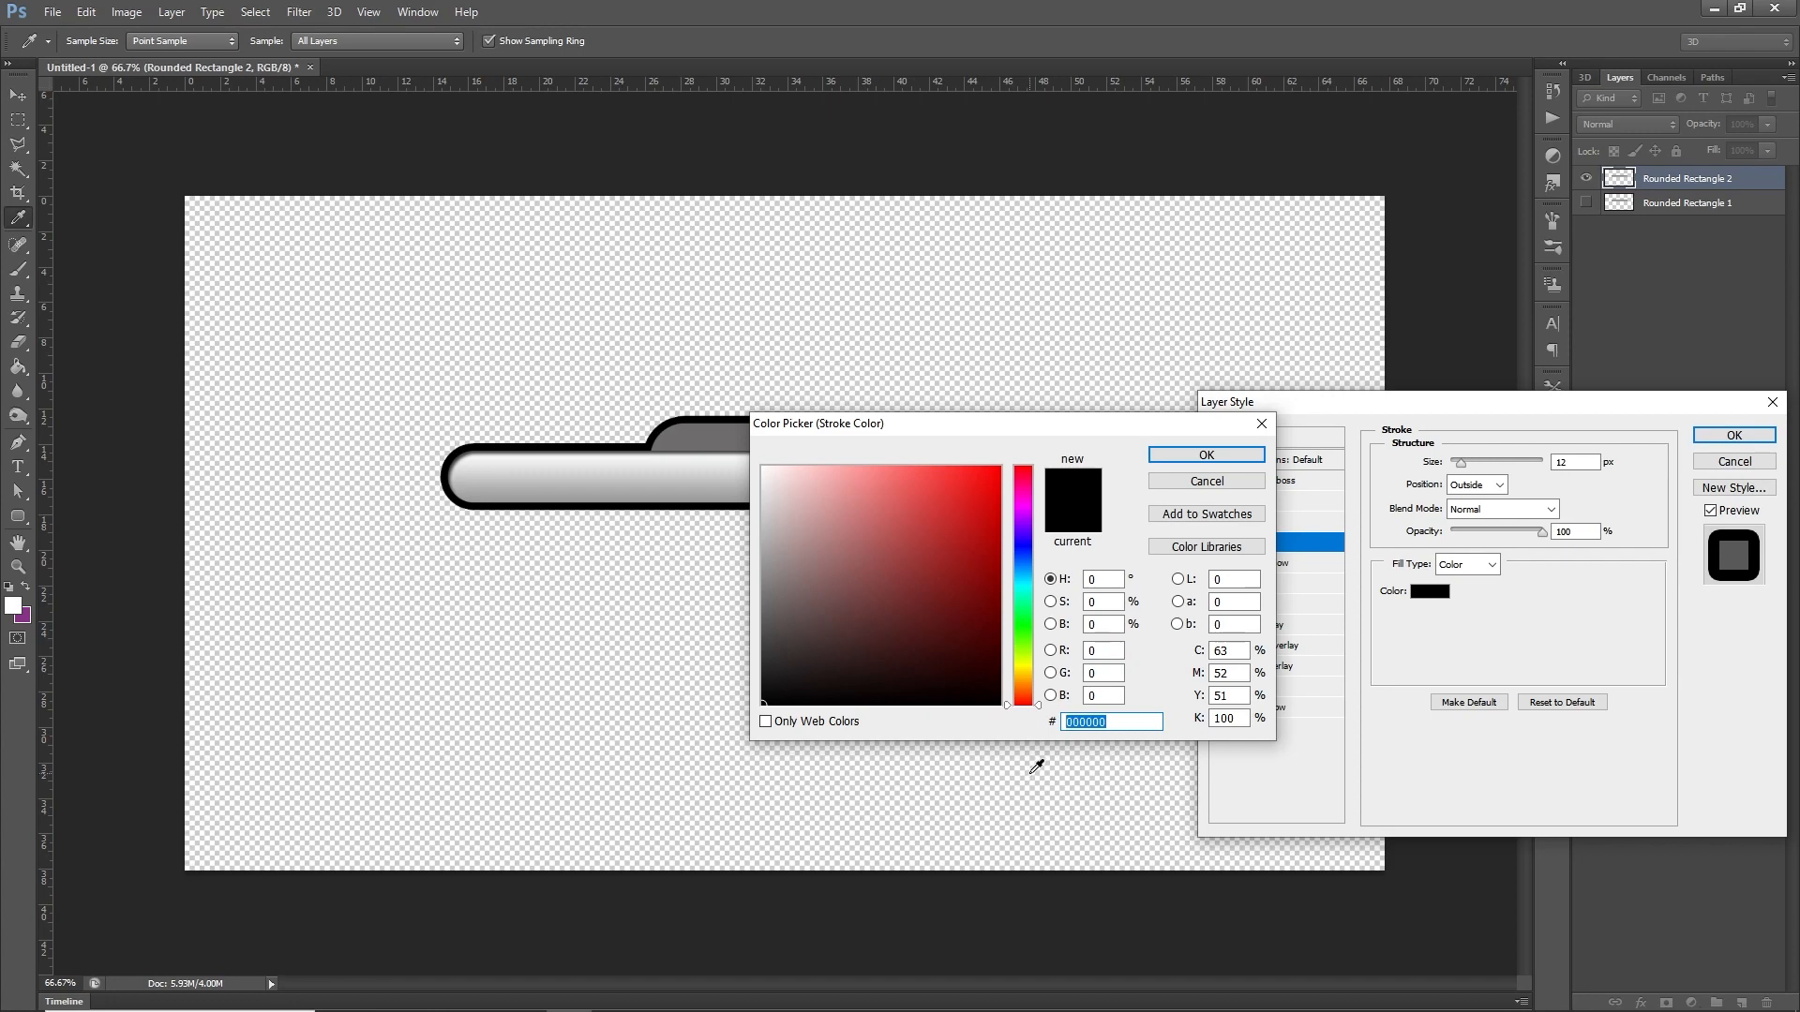
left_click(1035, 771)
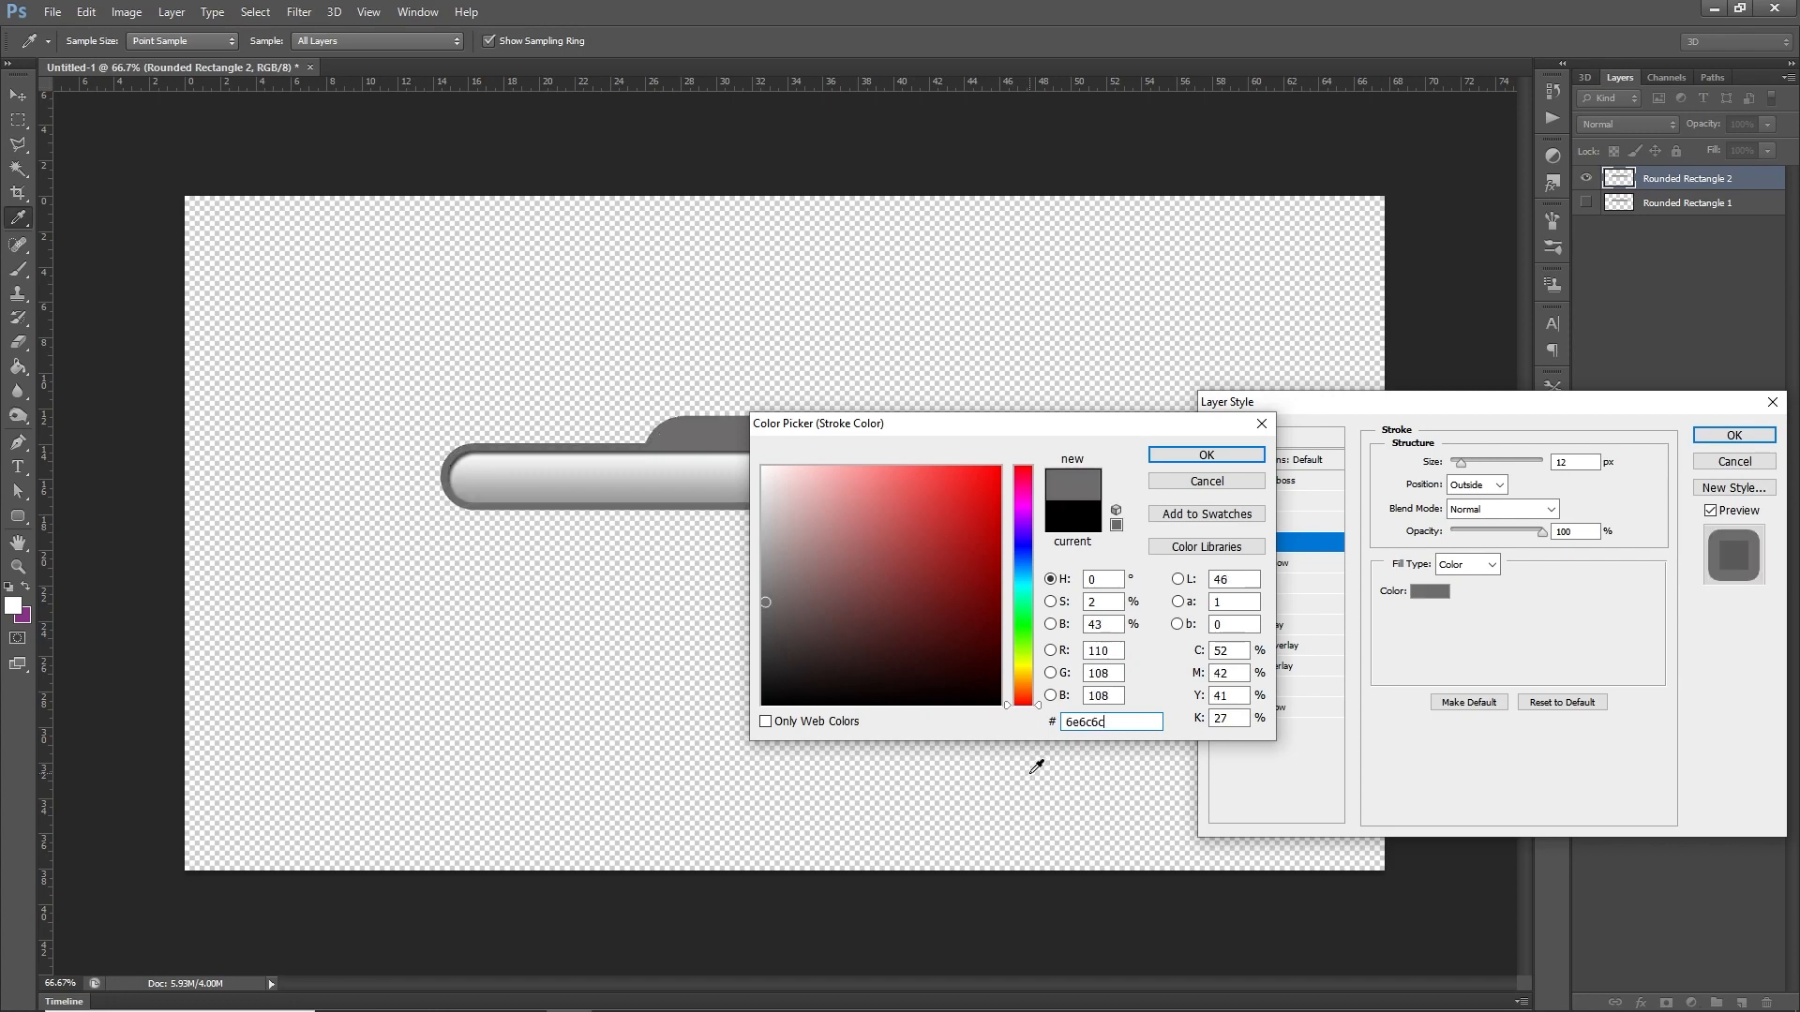
left_click(1206, 461)
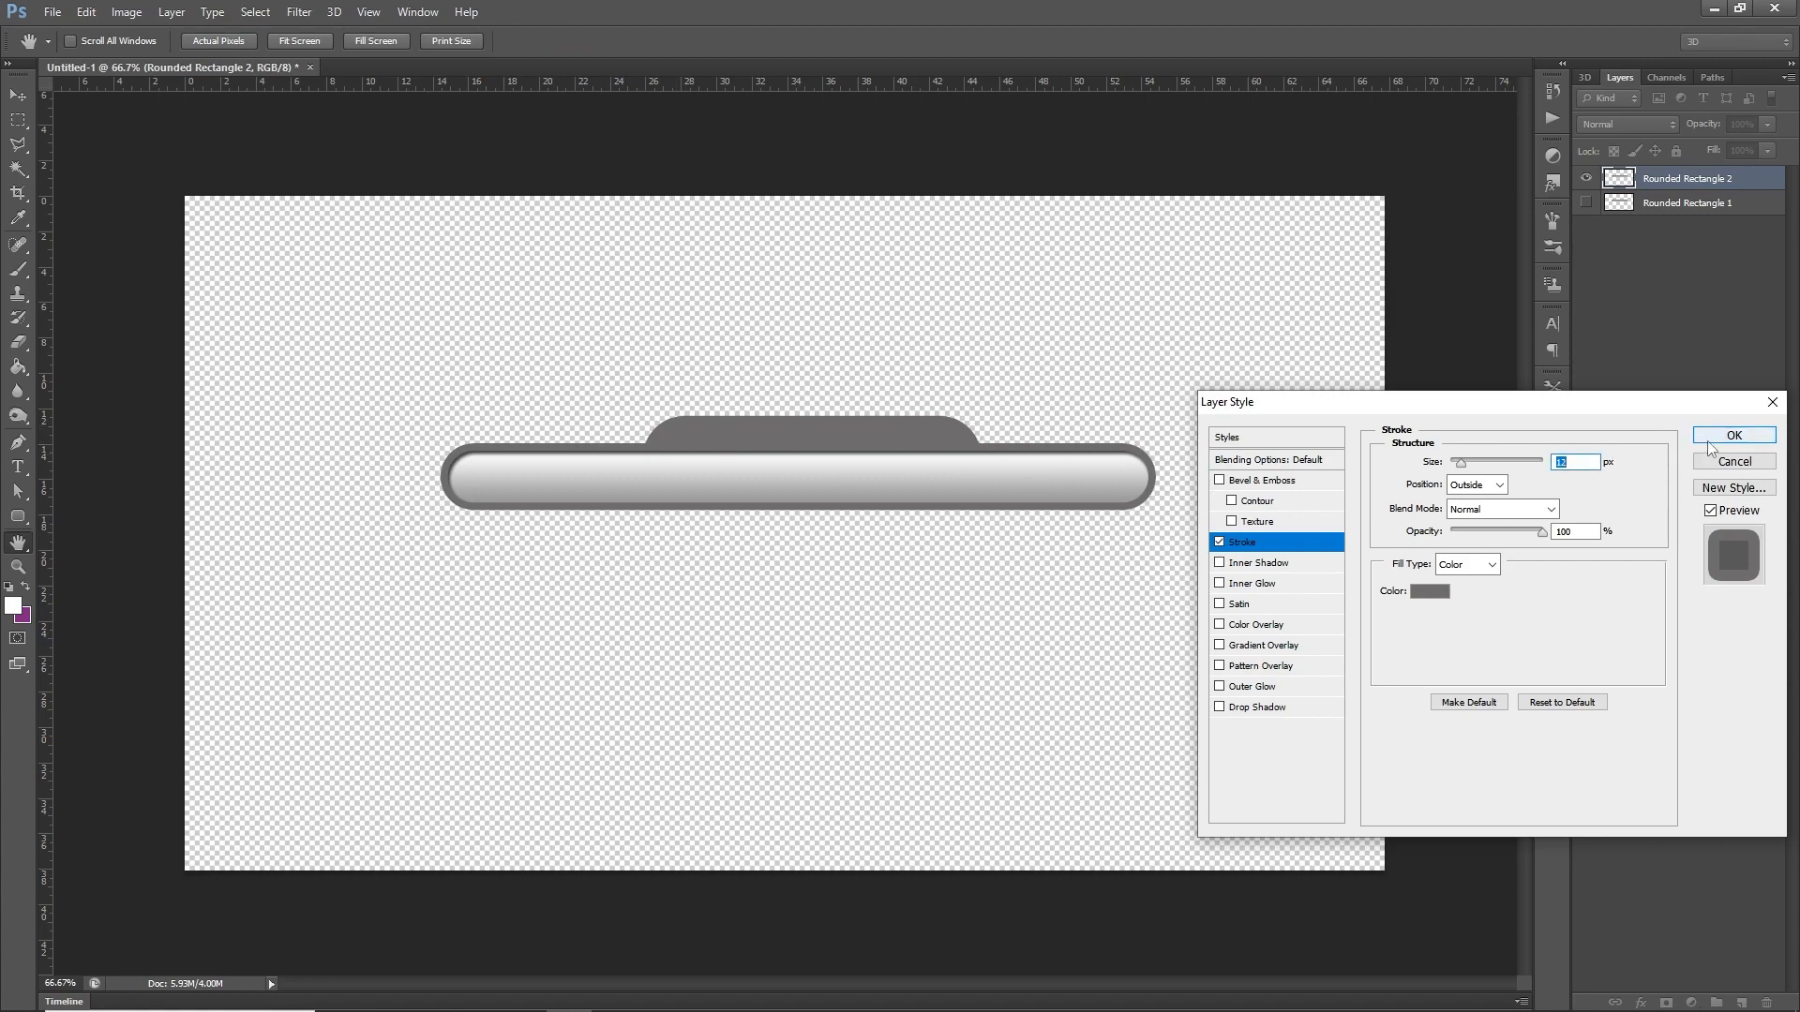
left_click(1734, 435)
right_click(1673, 184)
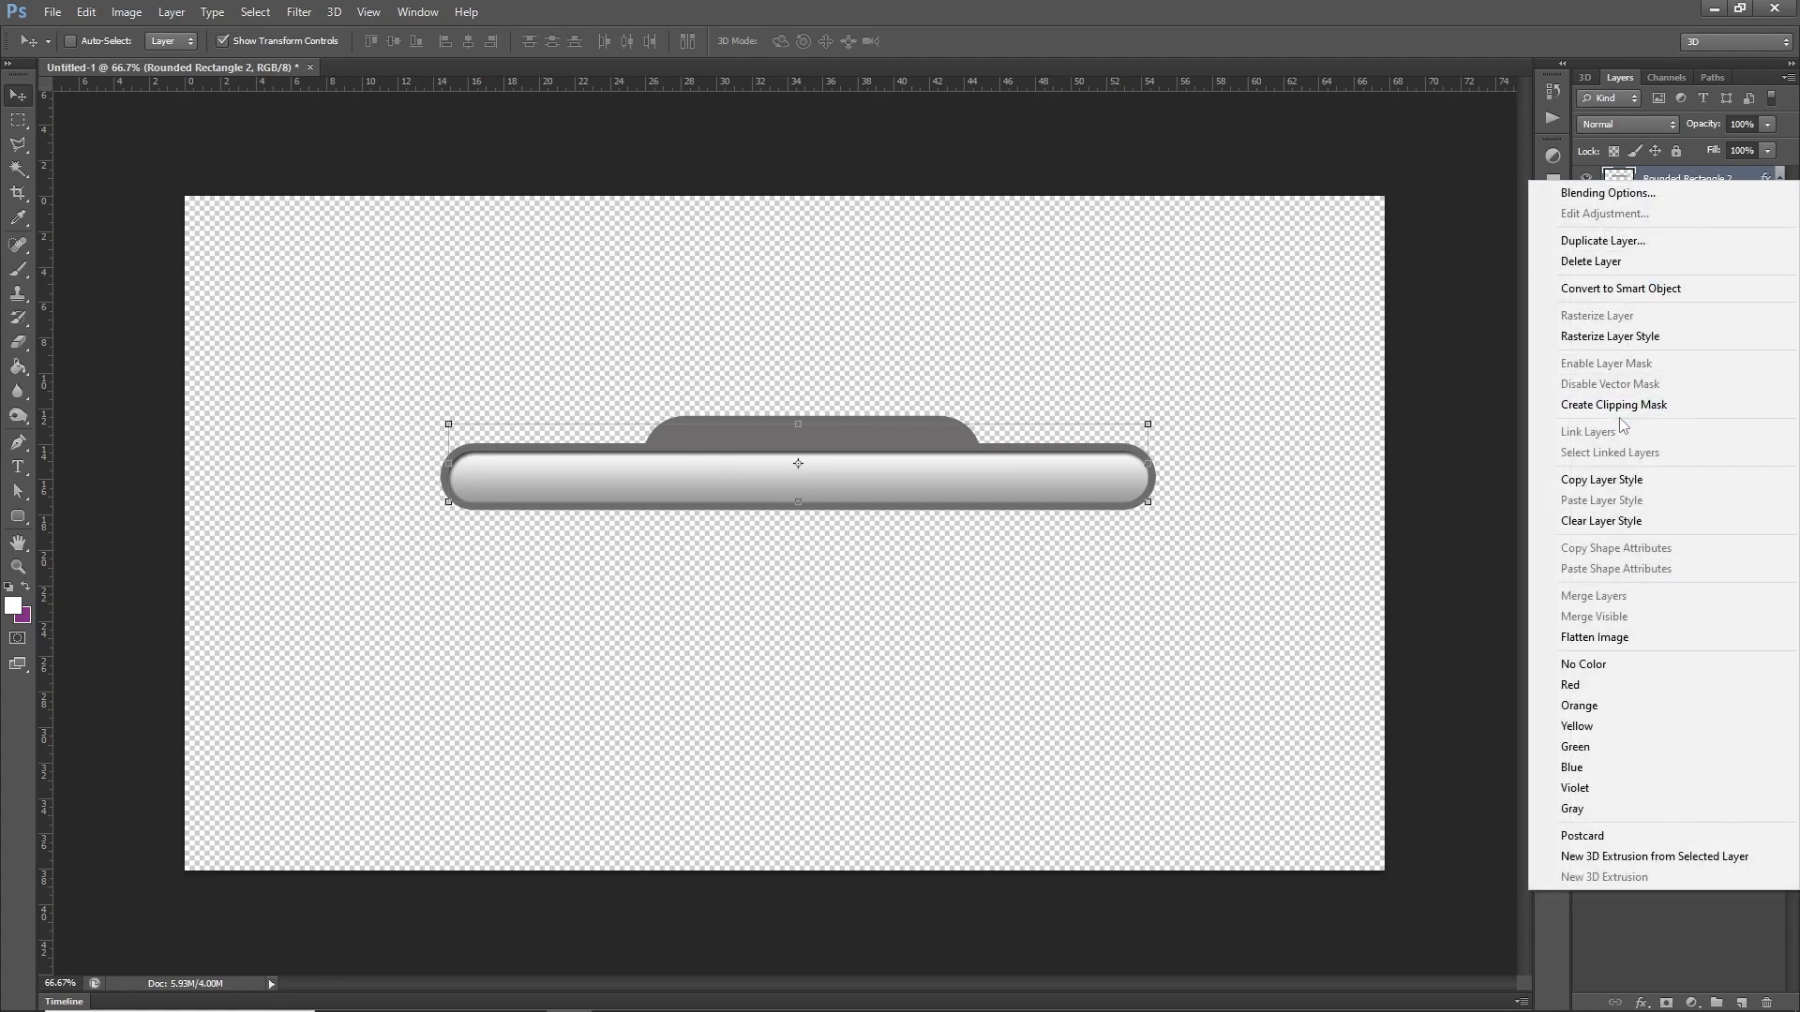
left_click(1621, 338)
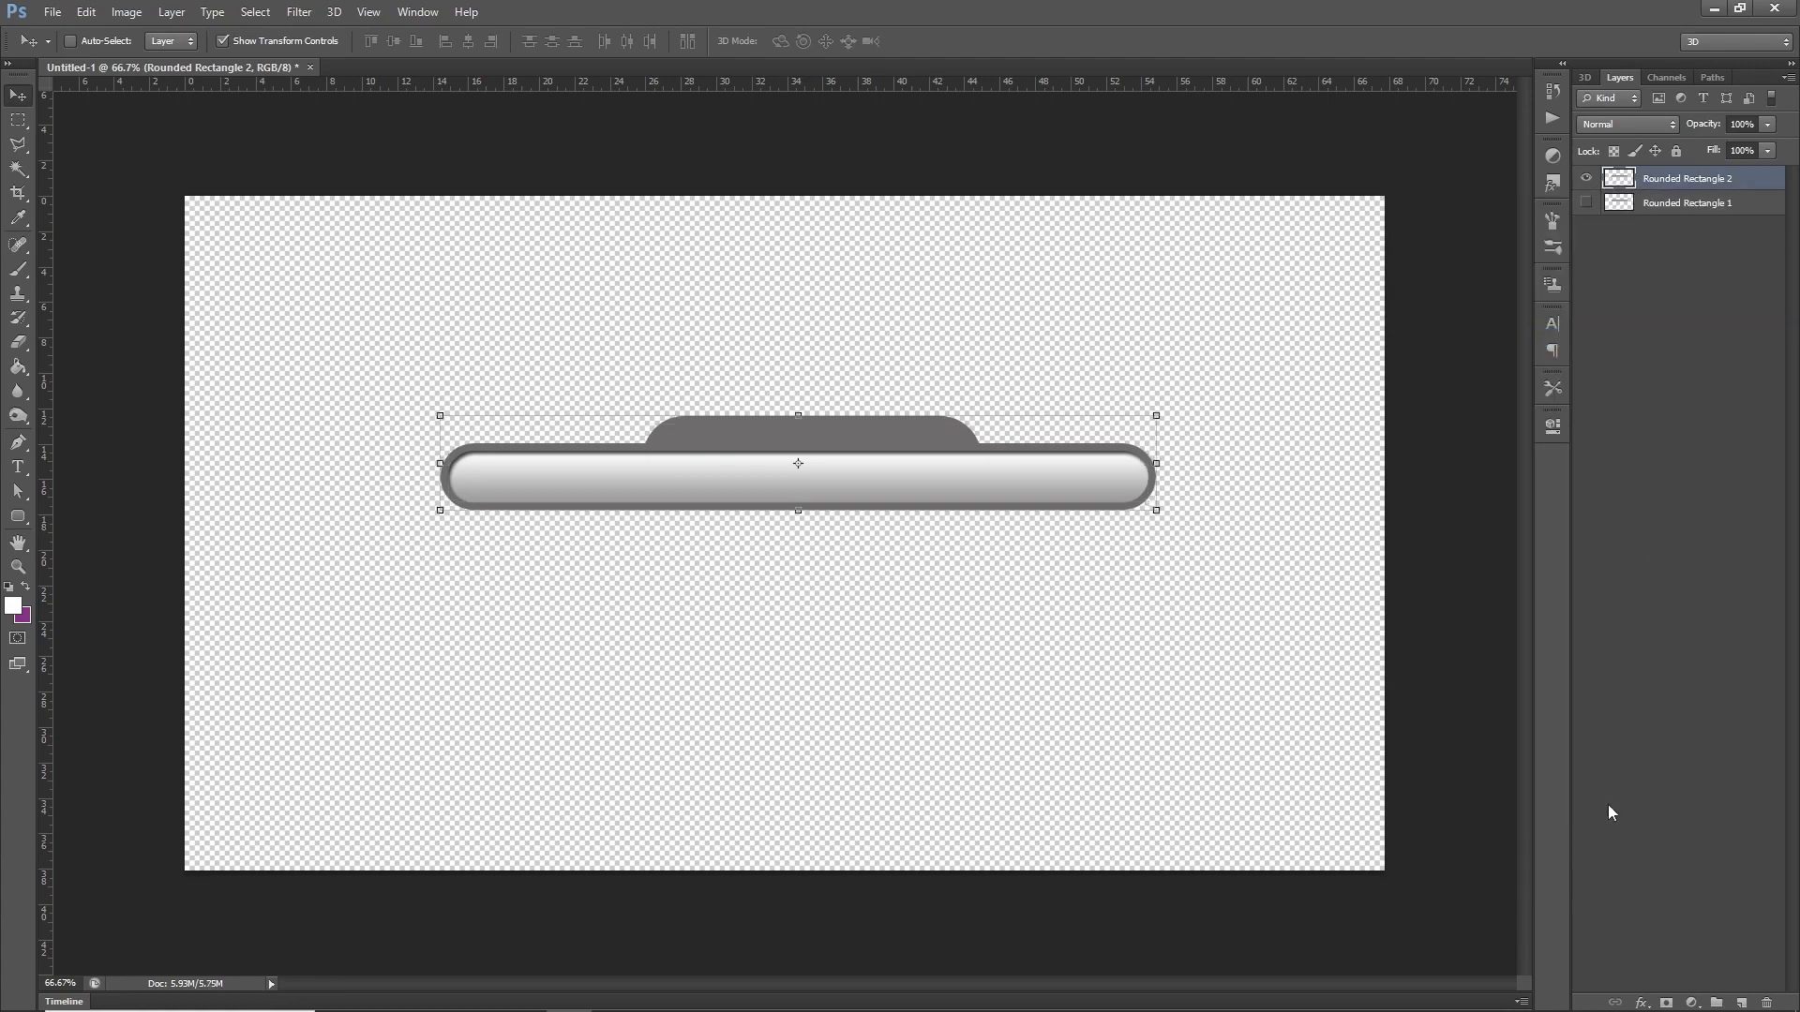
Add a smooth Inner Bevel to the Rounded Rectangle 2 layer with a depth of 969%
left_click(1641, 1001)
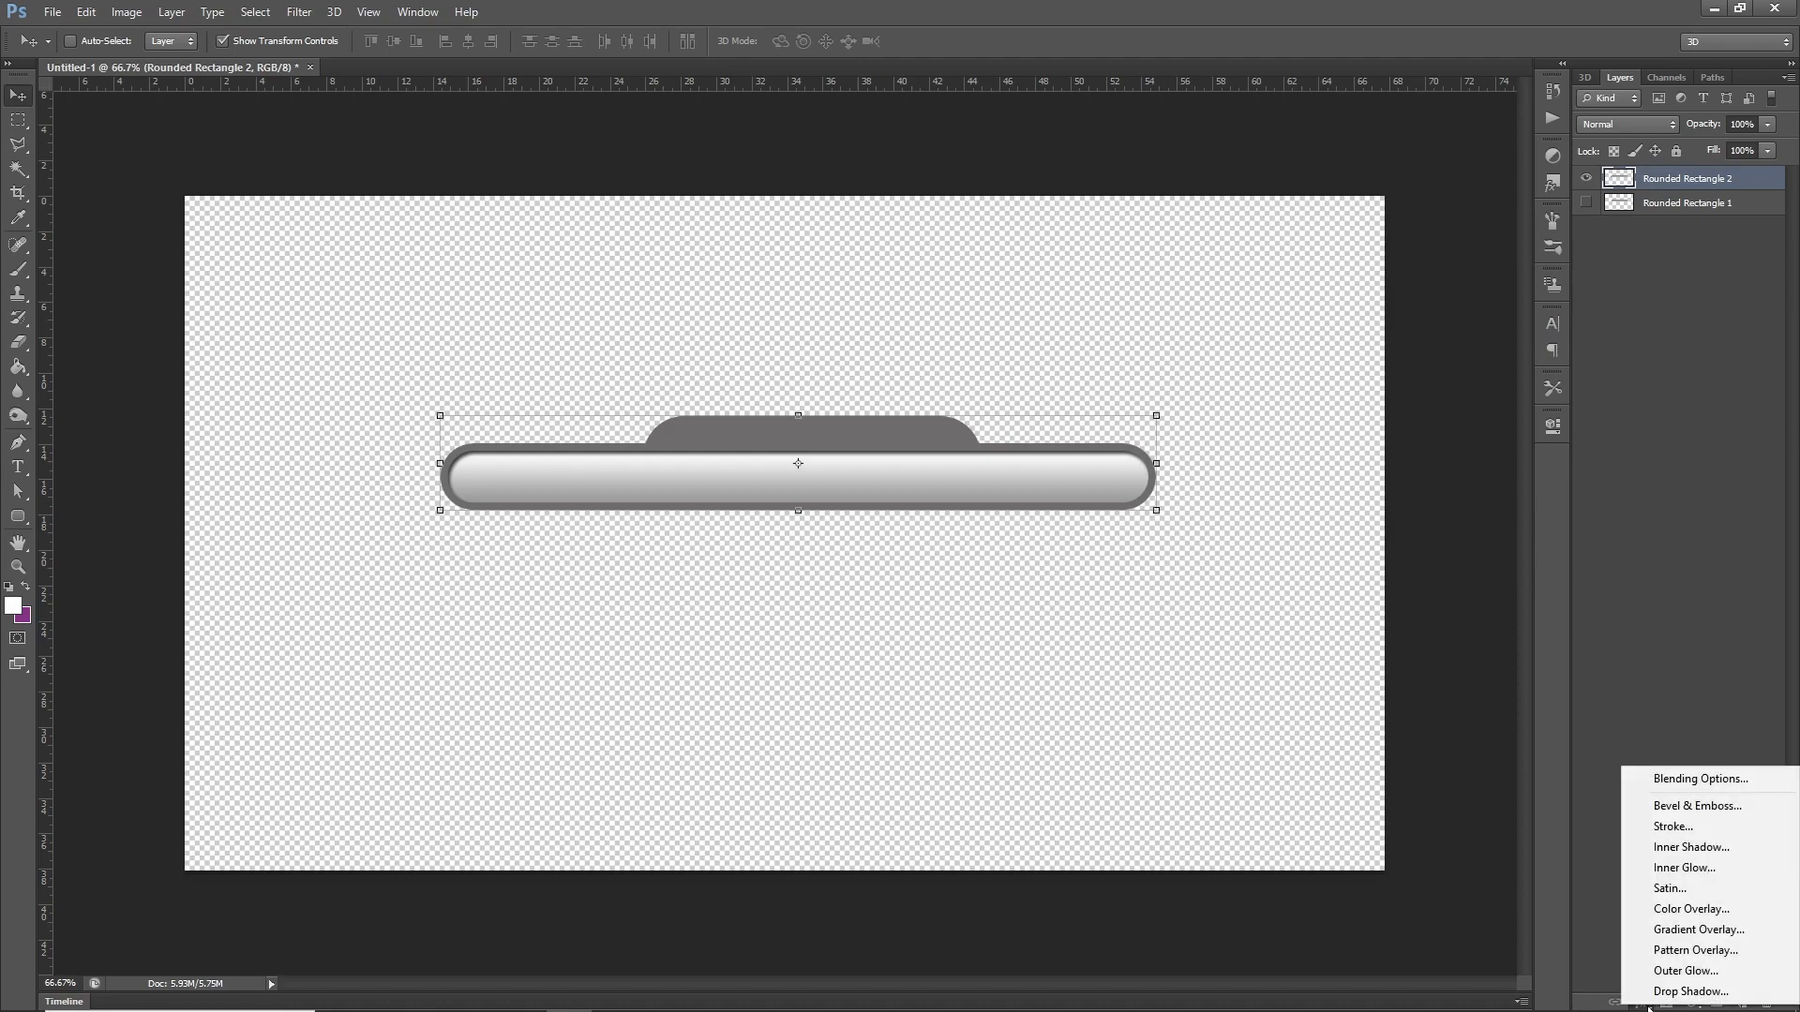
left_click(1697, 807)
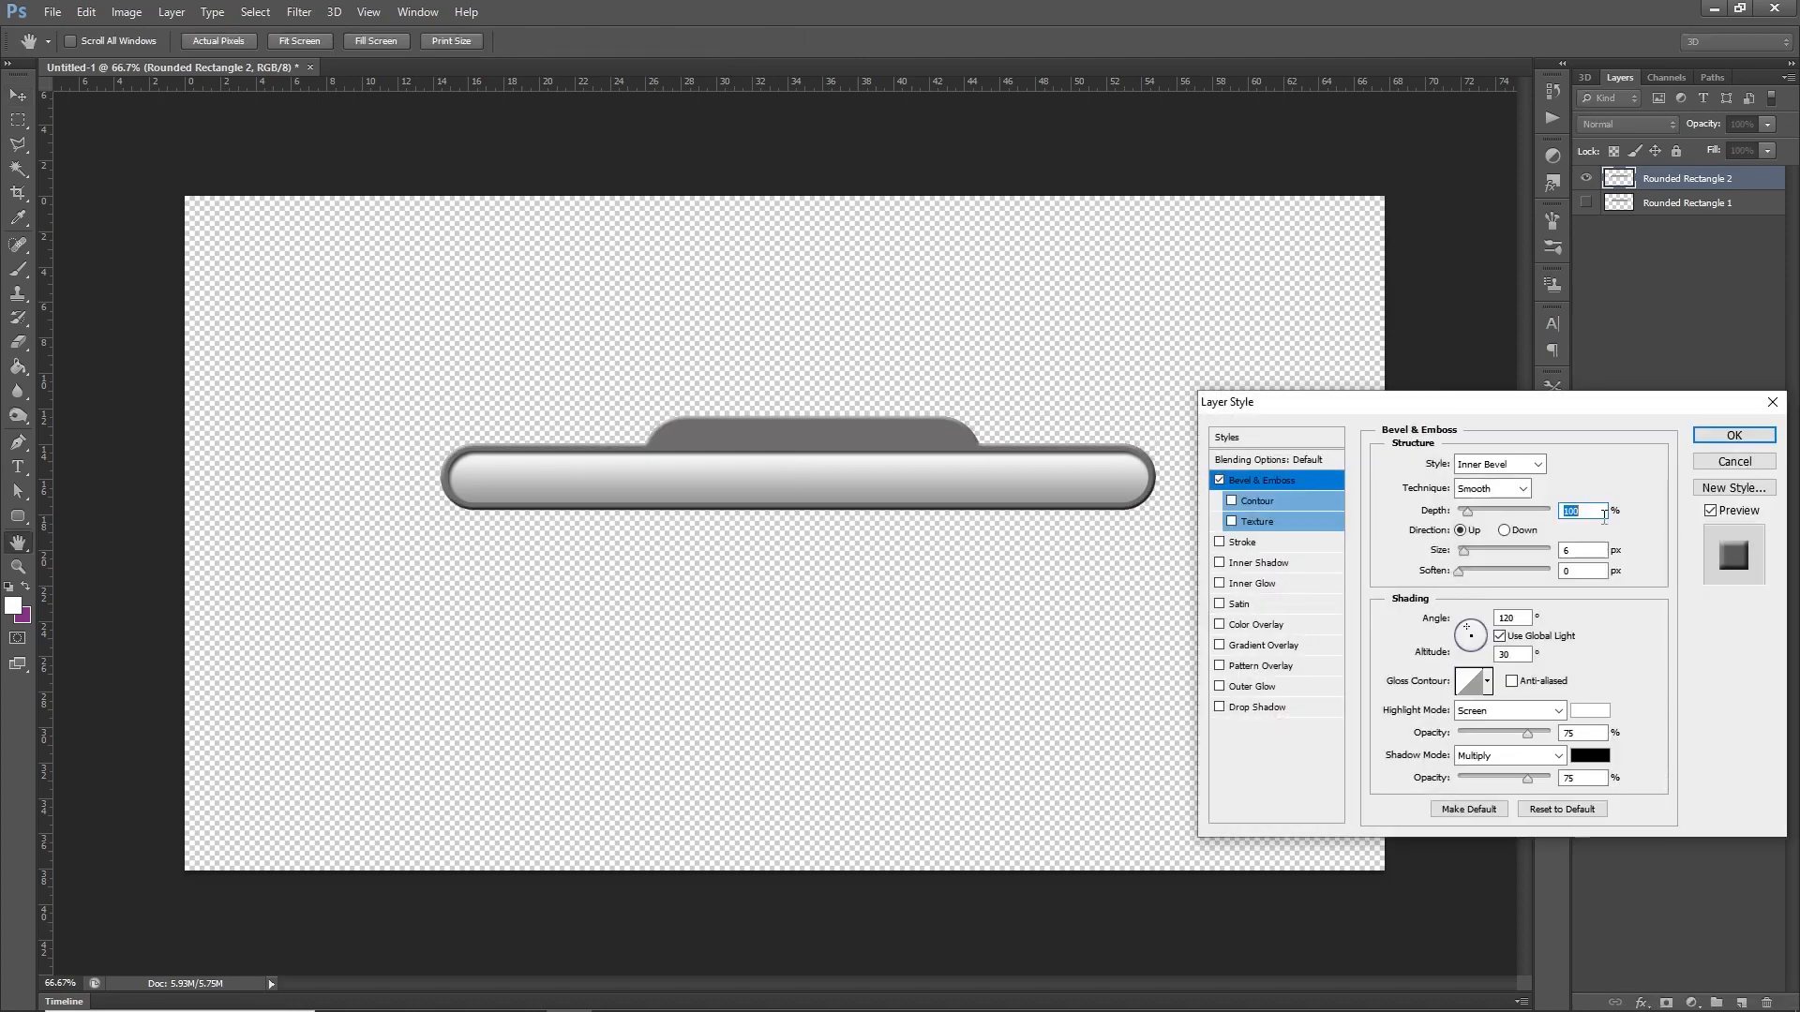
left_click(1547, 514)
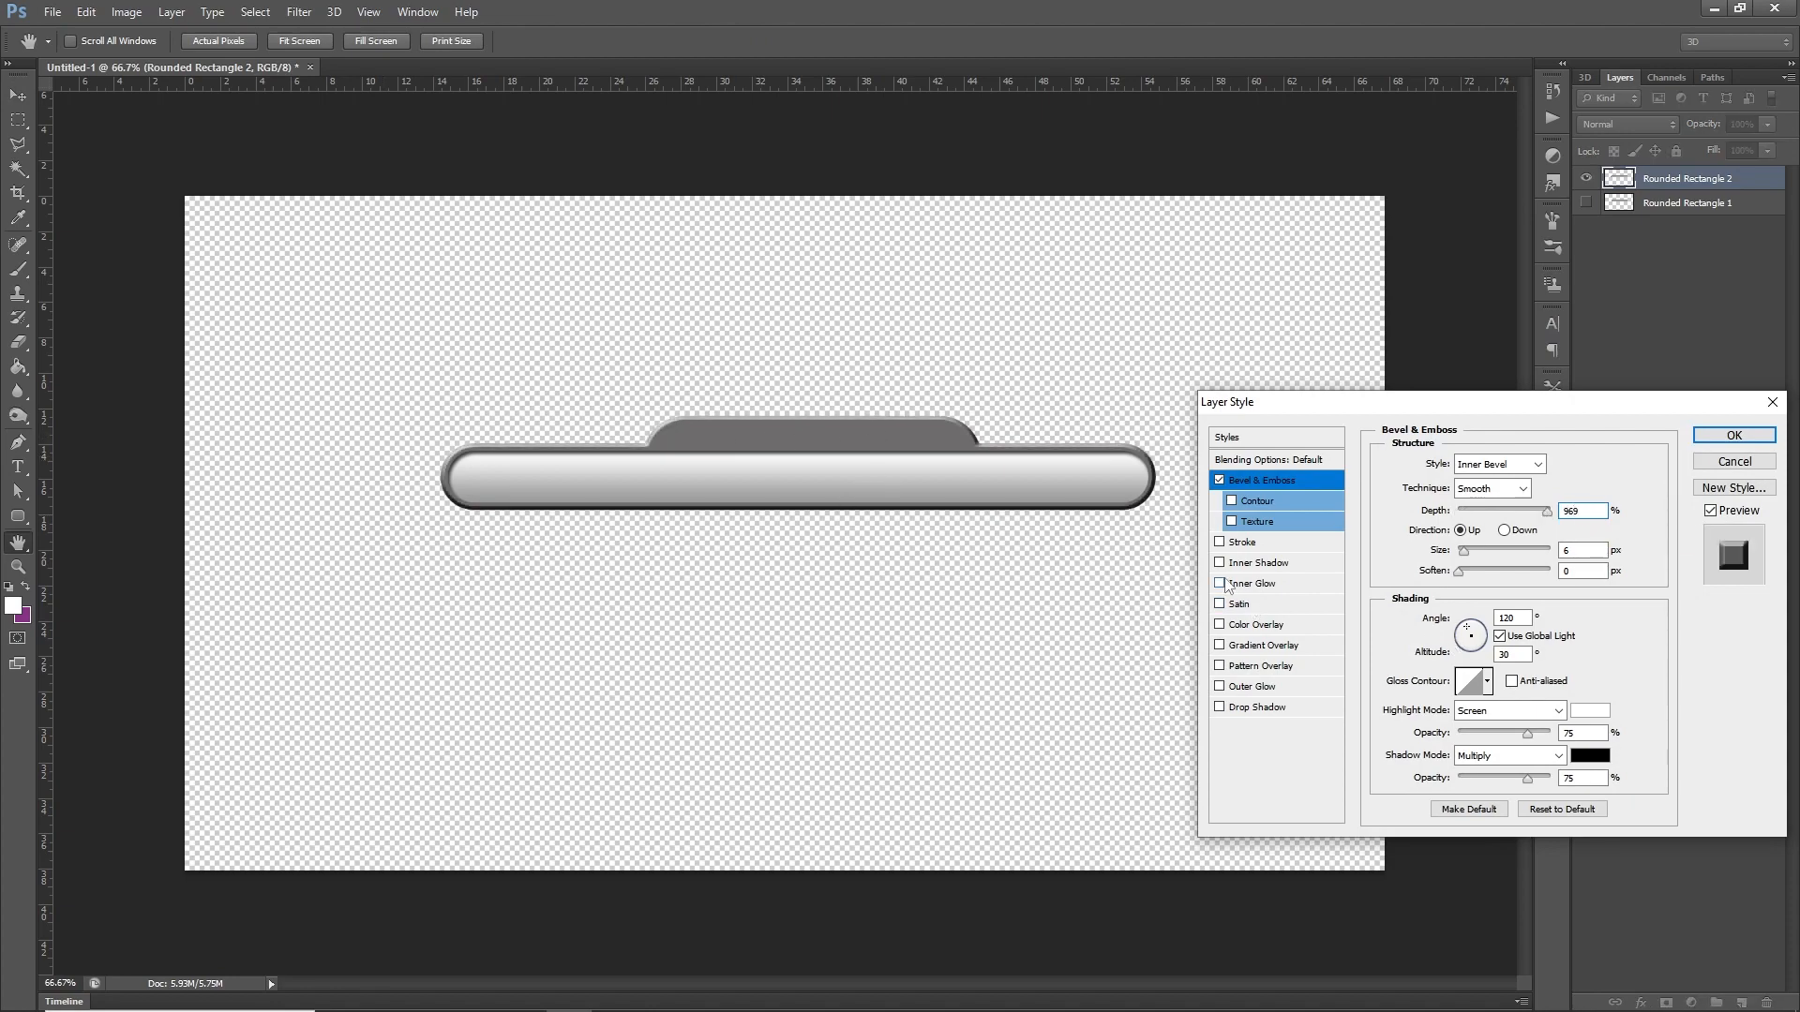
Enable Inner Shadow on the Rounded Rectangle 2 layer, apply the effects and rasterize the layer style
left_click(1220, 564)
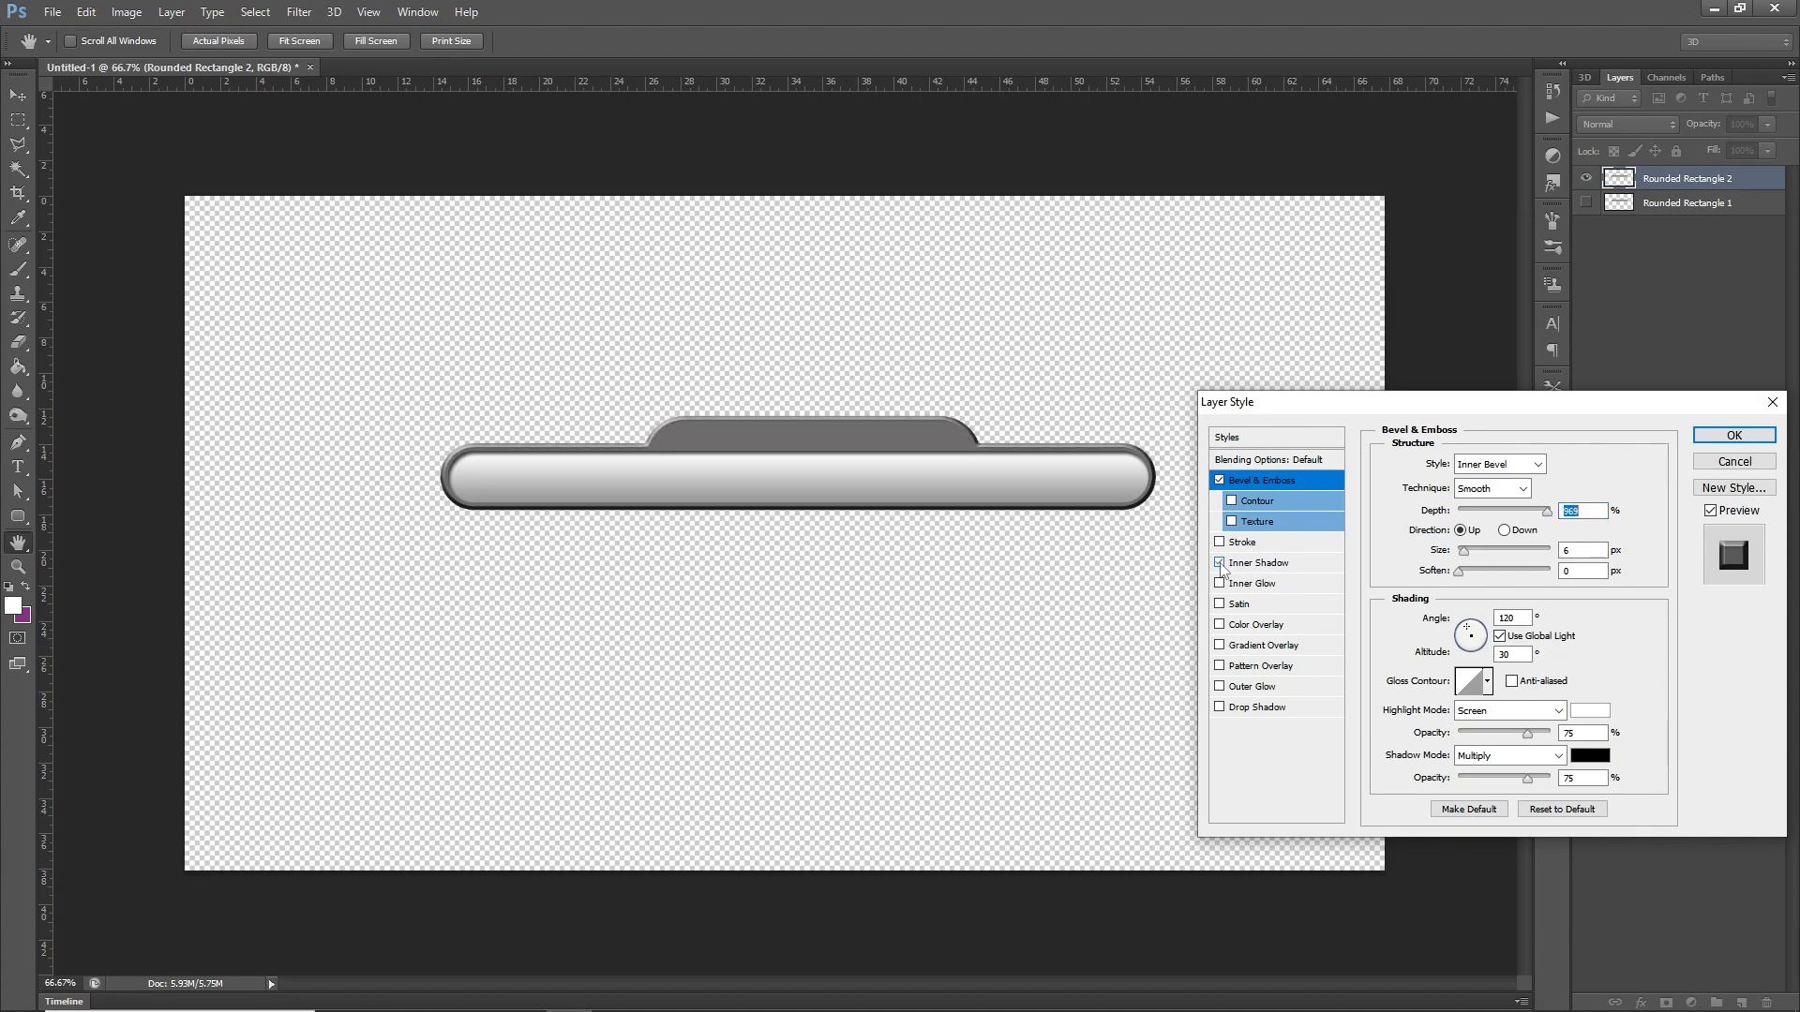
left_click(1731, 436)
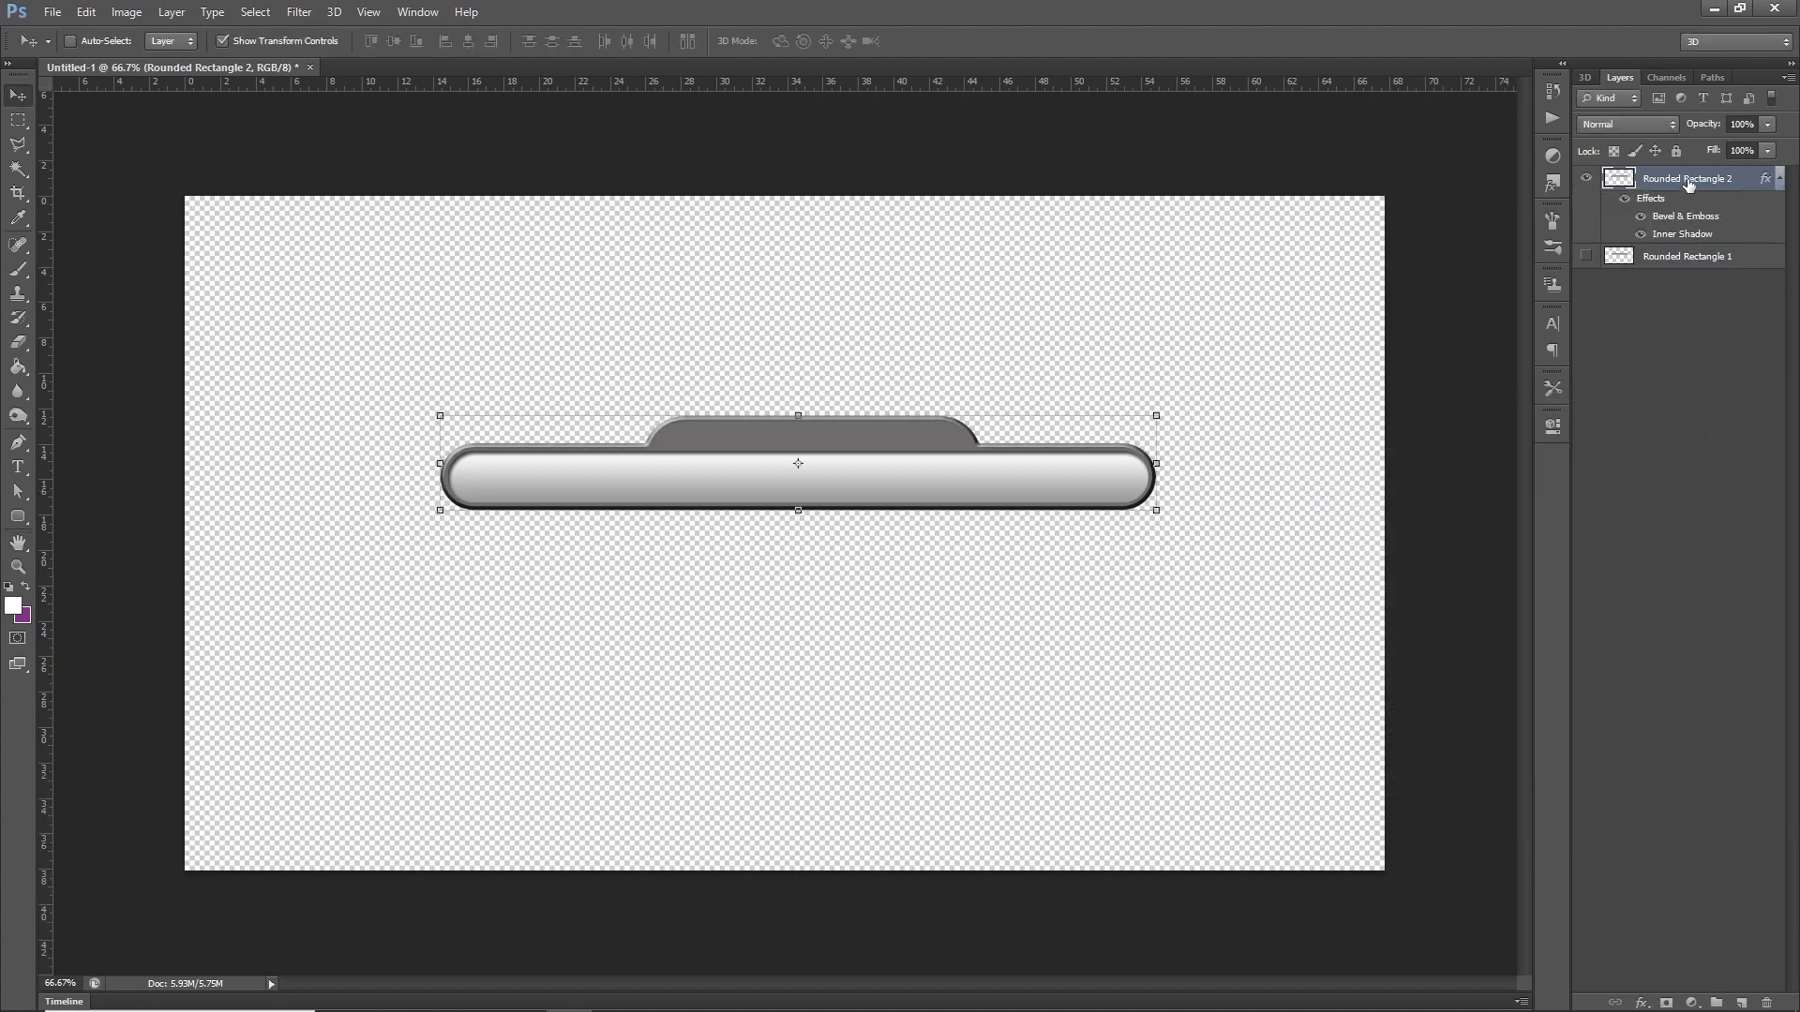
right_click(1693, 186)
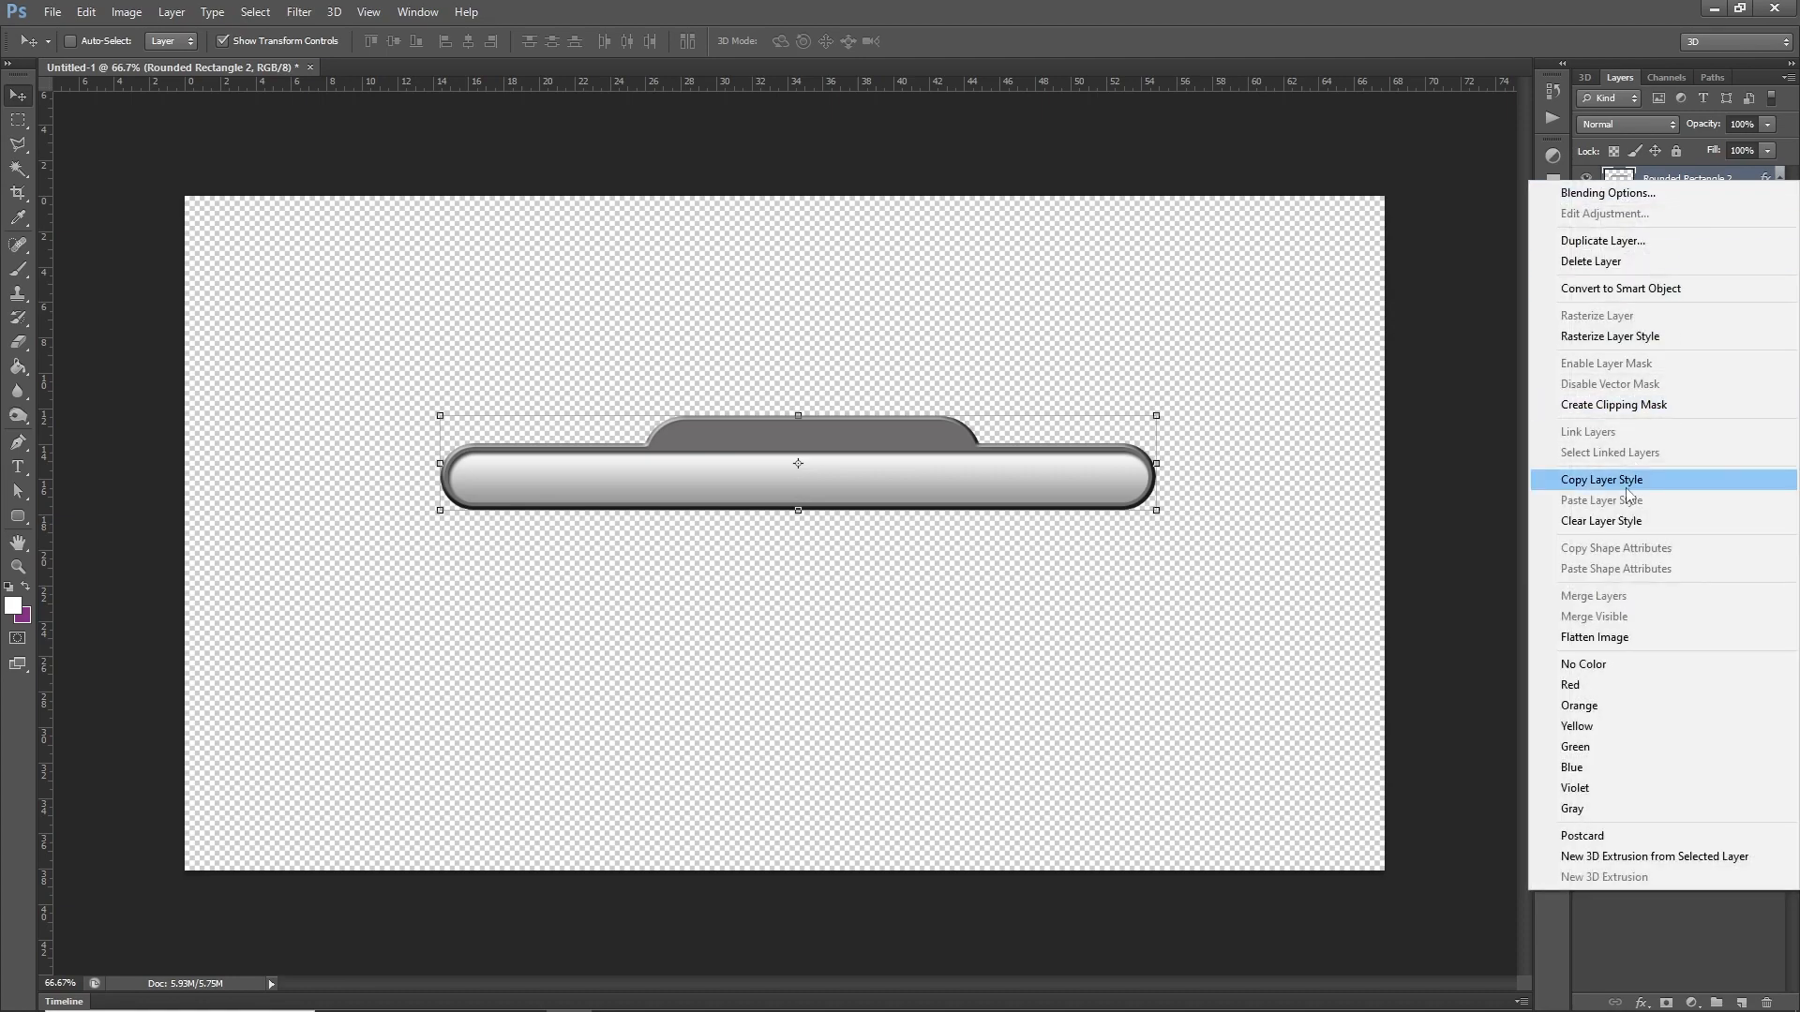
left_click(1624, 336)
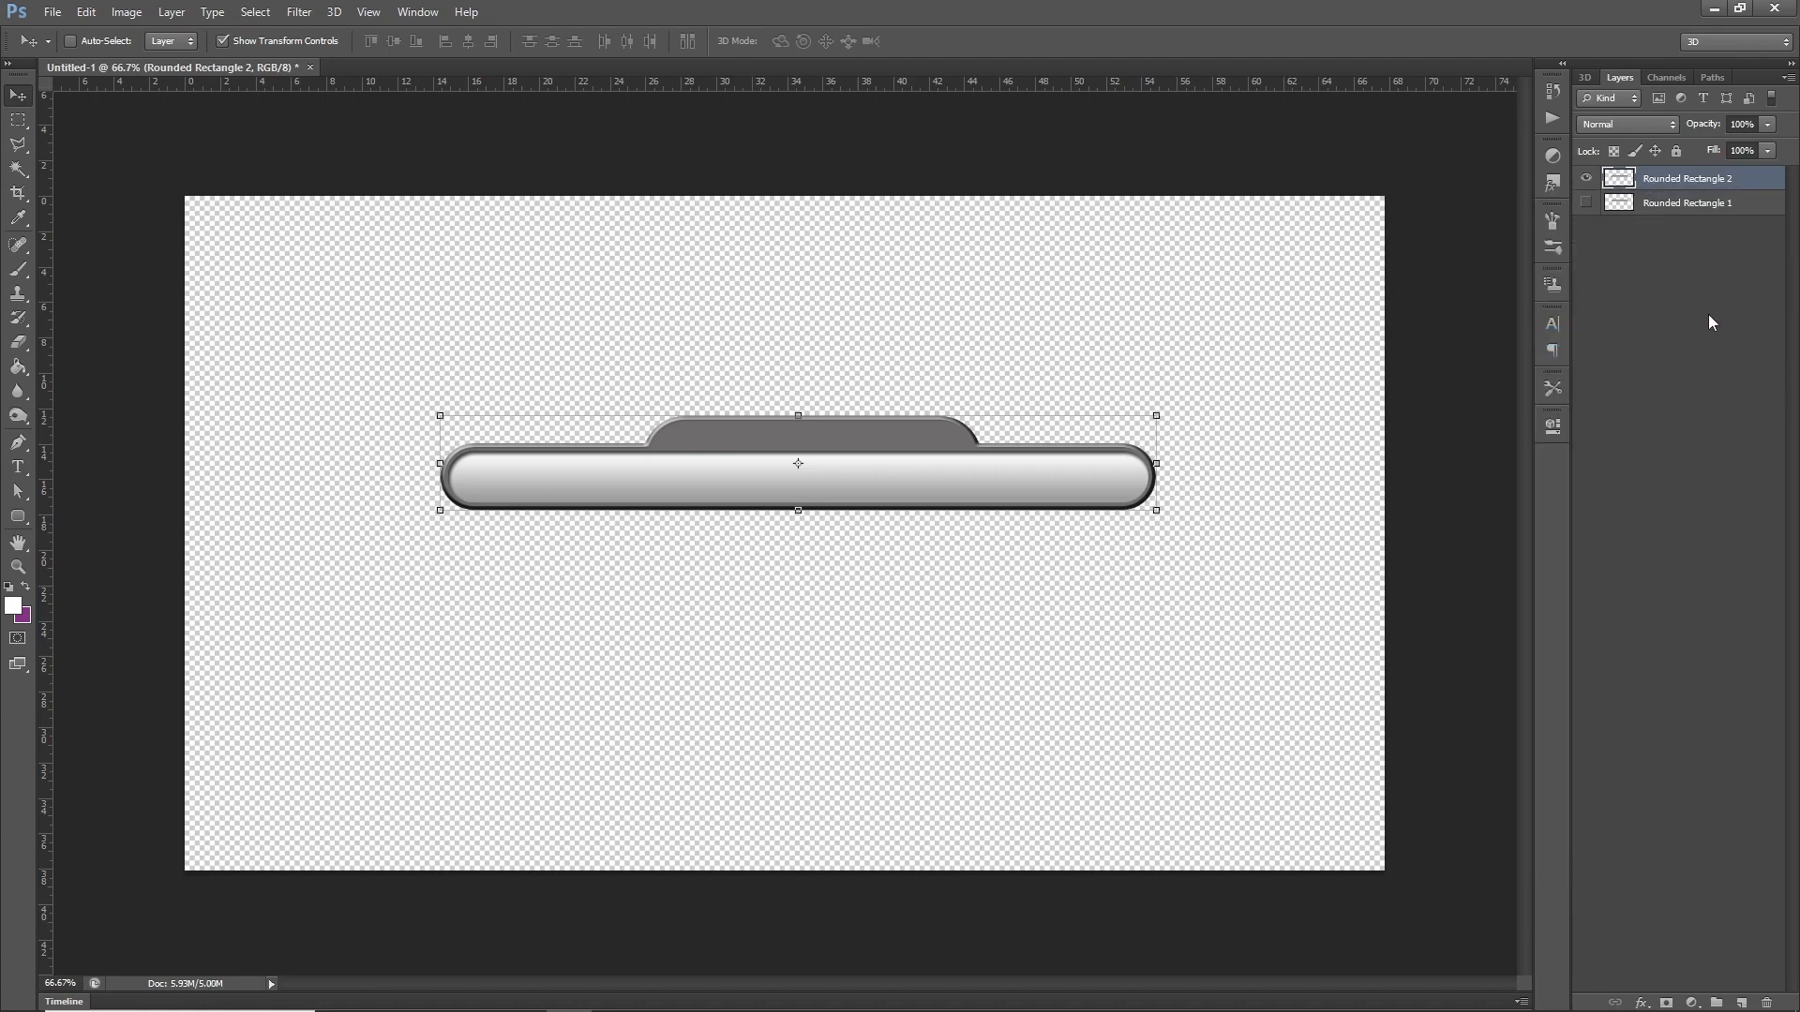
Show the Rounded Rectangle 1 layer, move it above Rounded Rectangle 2 and add a Gradient Overlay to it
left_click(1588, 204)
left_click_drag(1624, 206, 1624, 174)
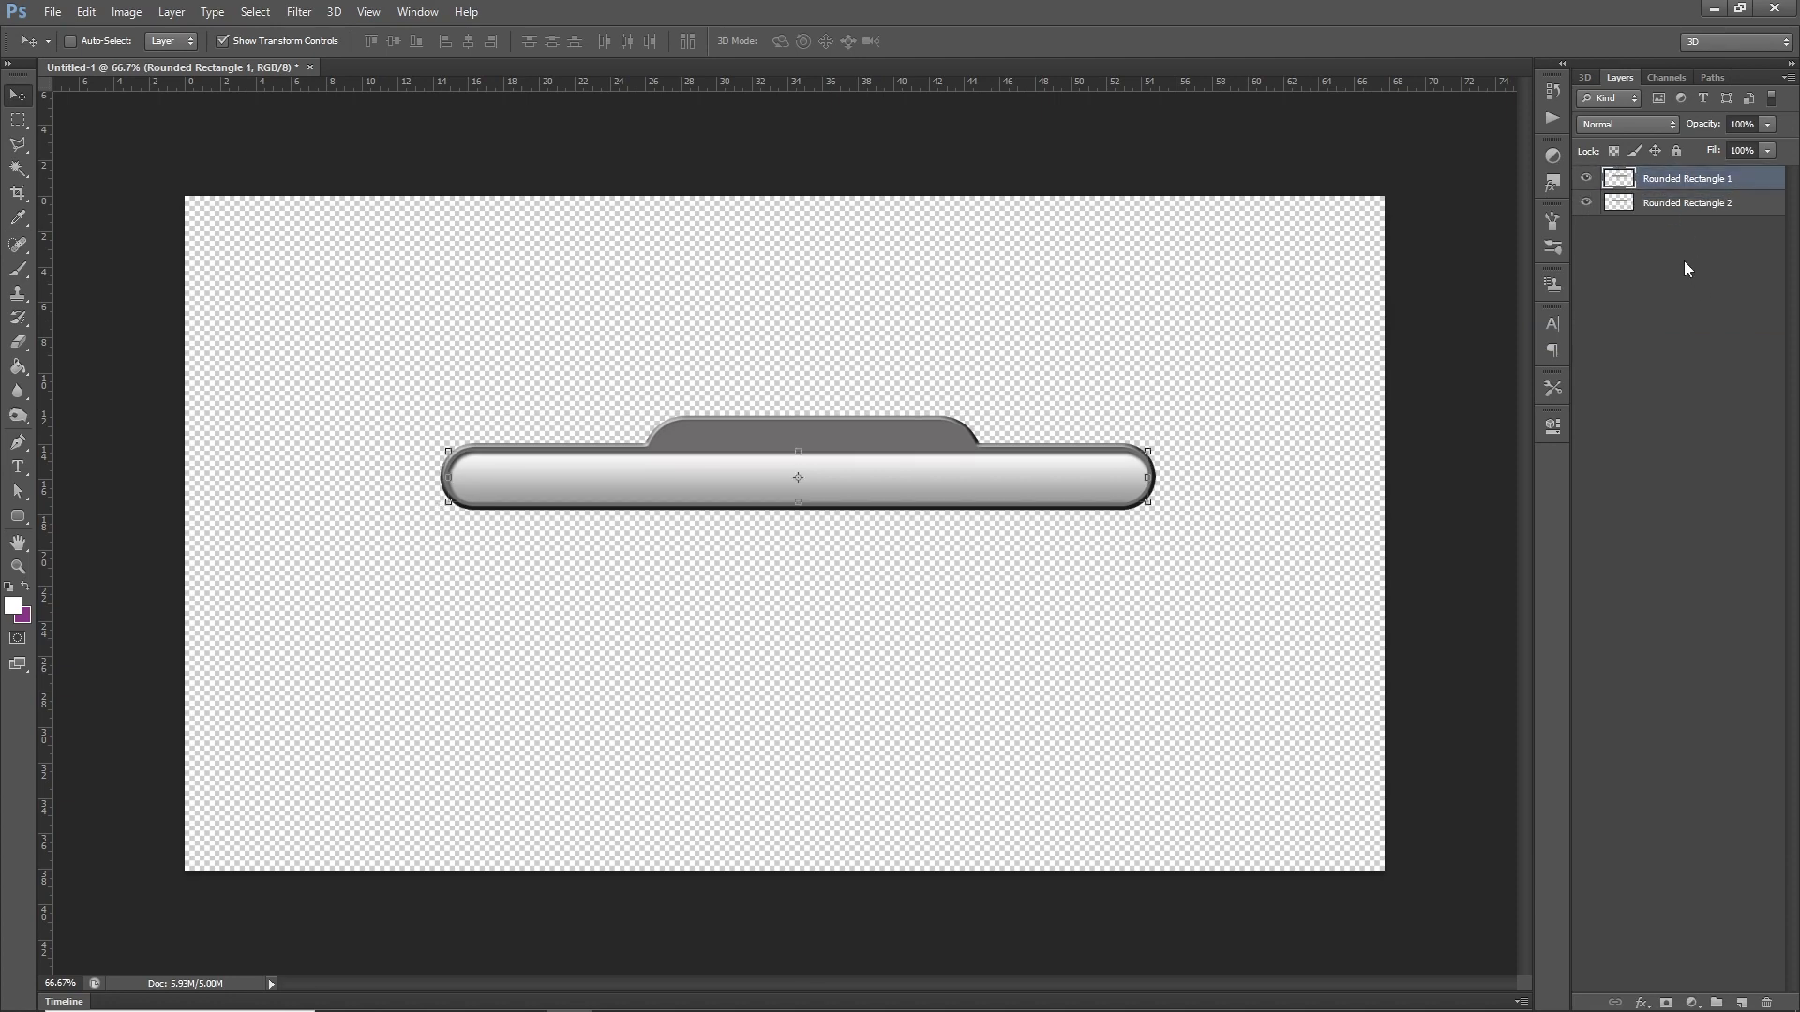
left_click(1638, 1004)
left_click(1682, 926)
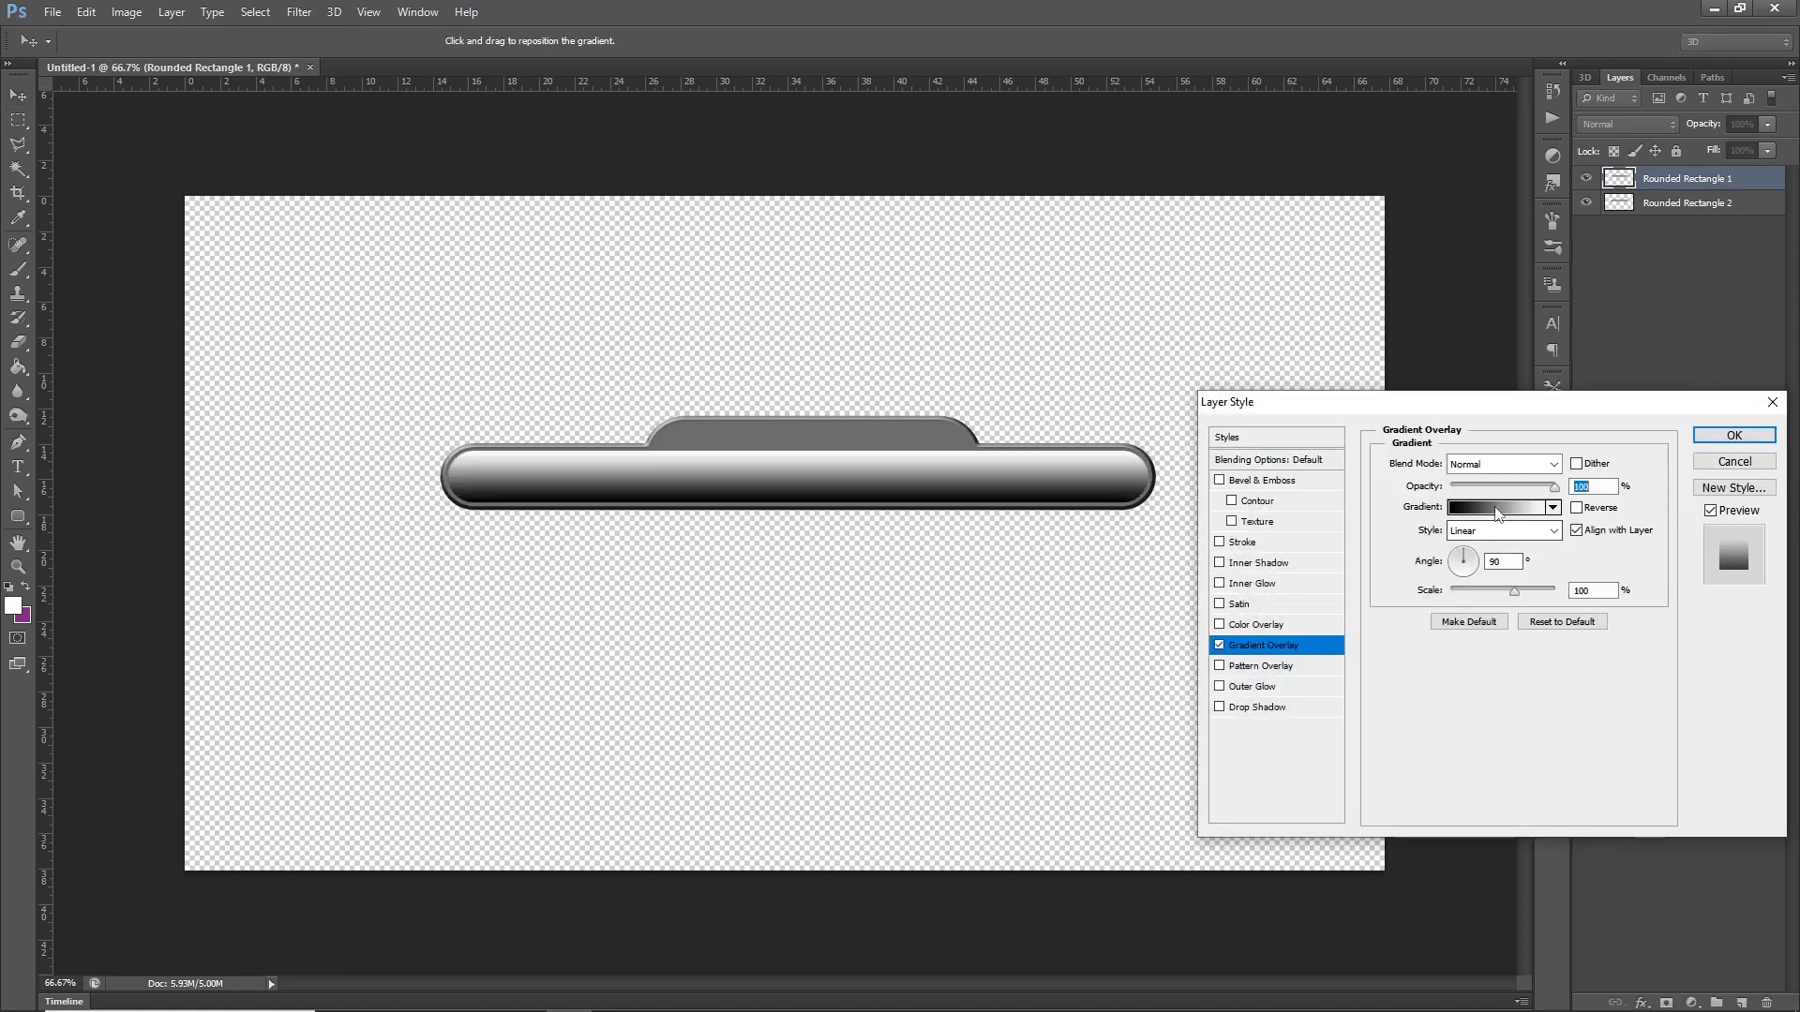
Set the overlay gradient's colour stop at location 0% to dark red 6f0707
left_click(1497, 507)
left_click(1136, 772)
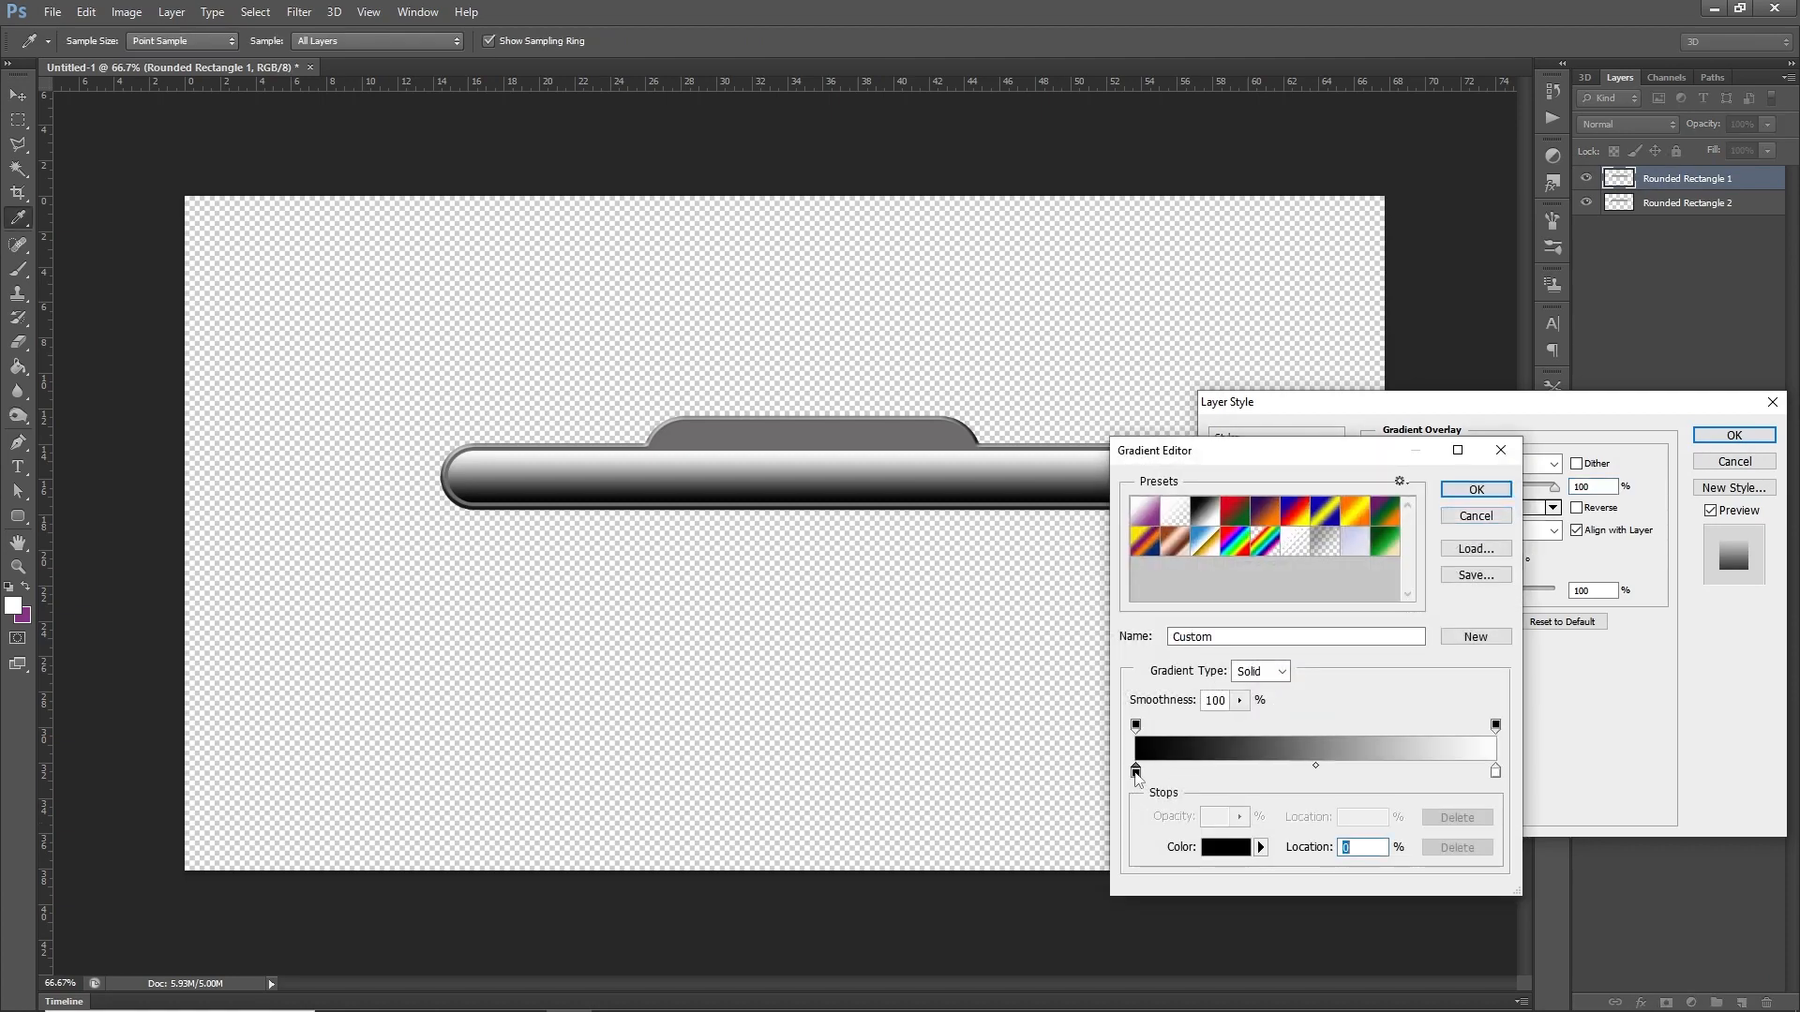
left_click(1225, 848)
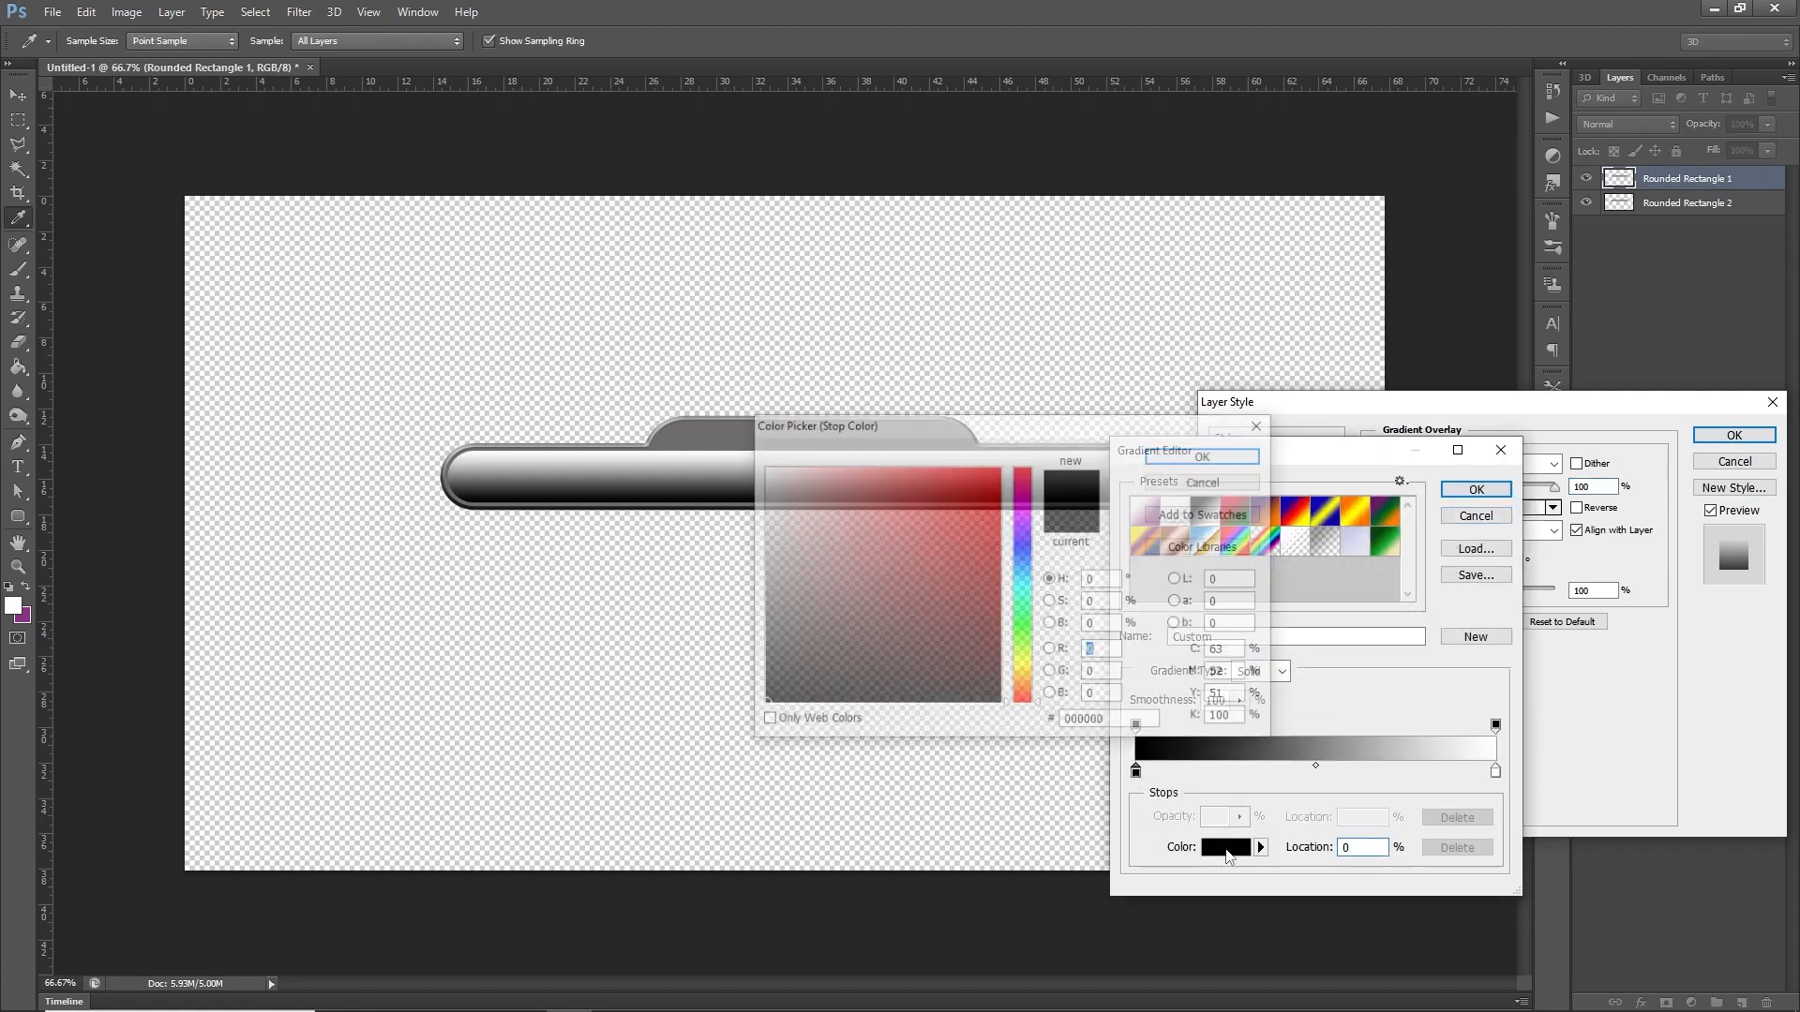
left_click(985, 601)
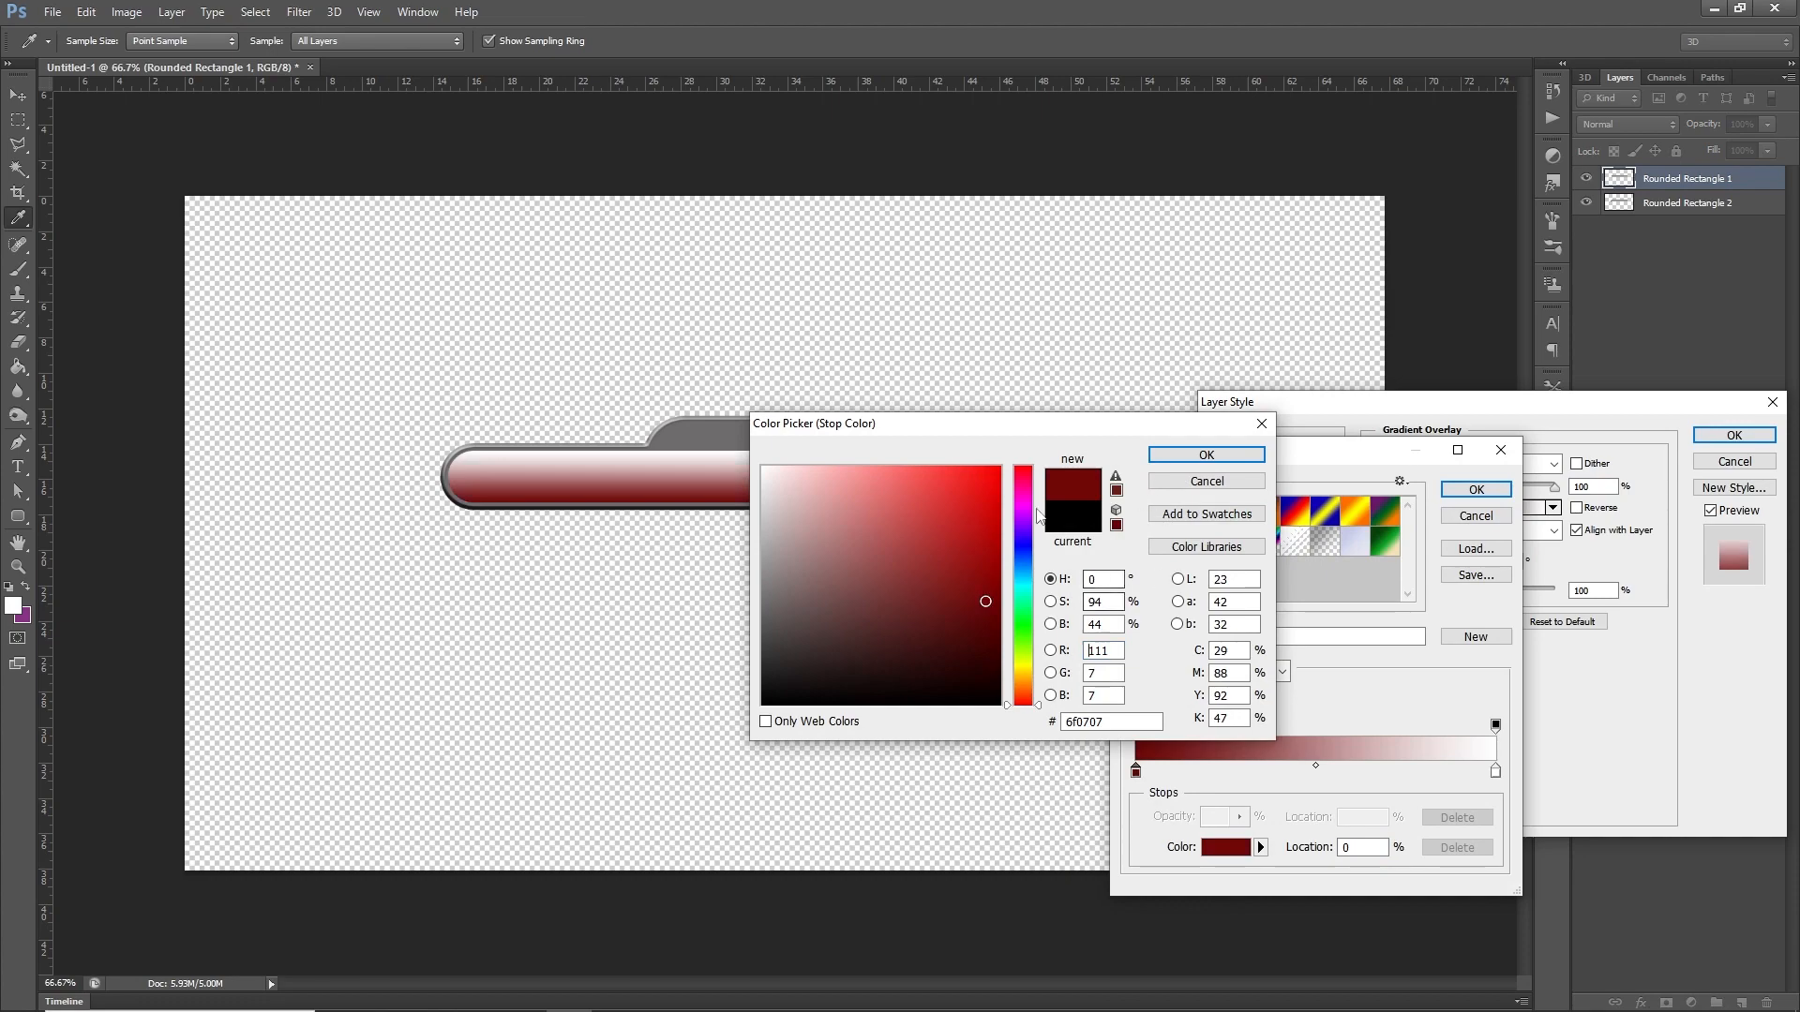
left_click(1207, 455)
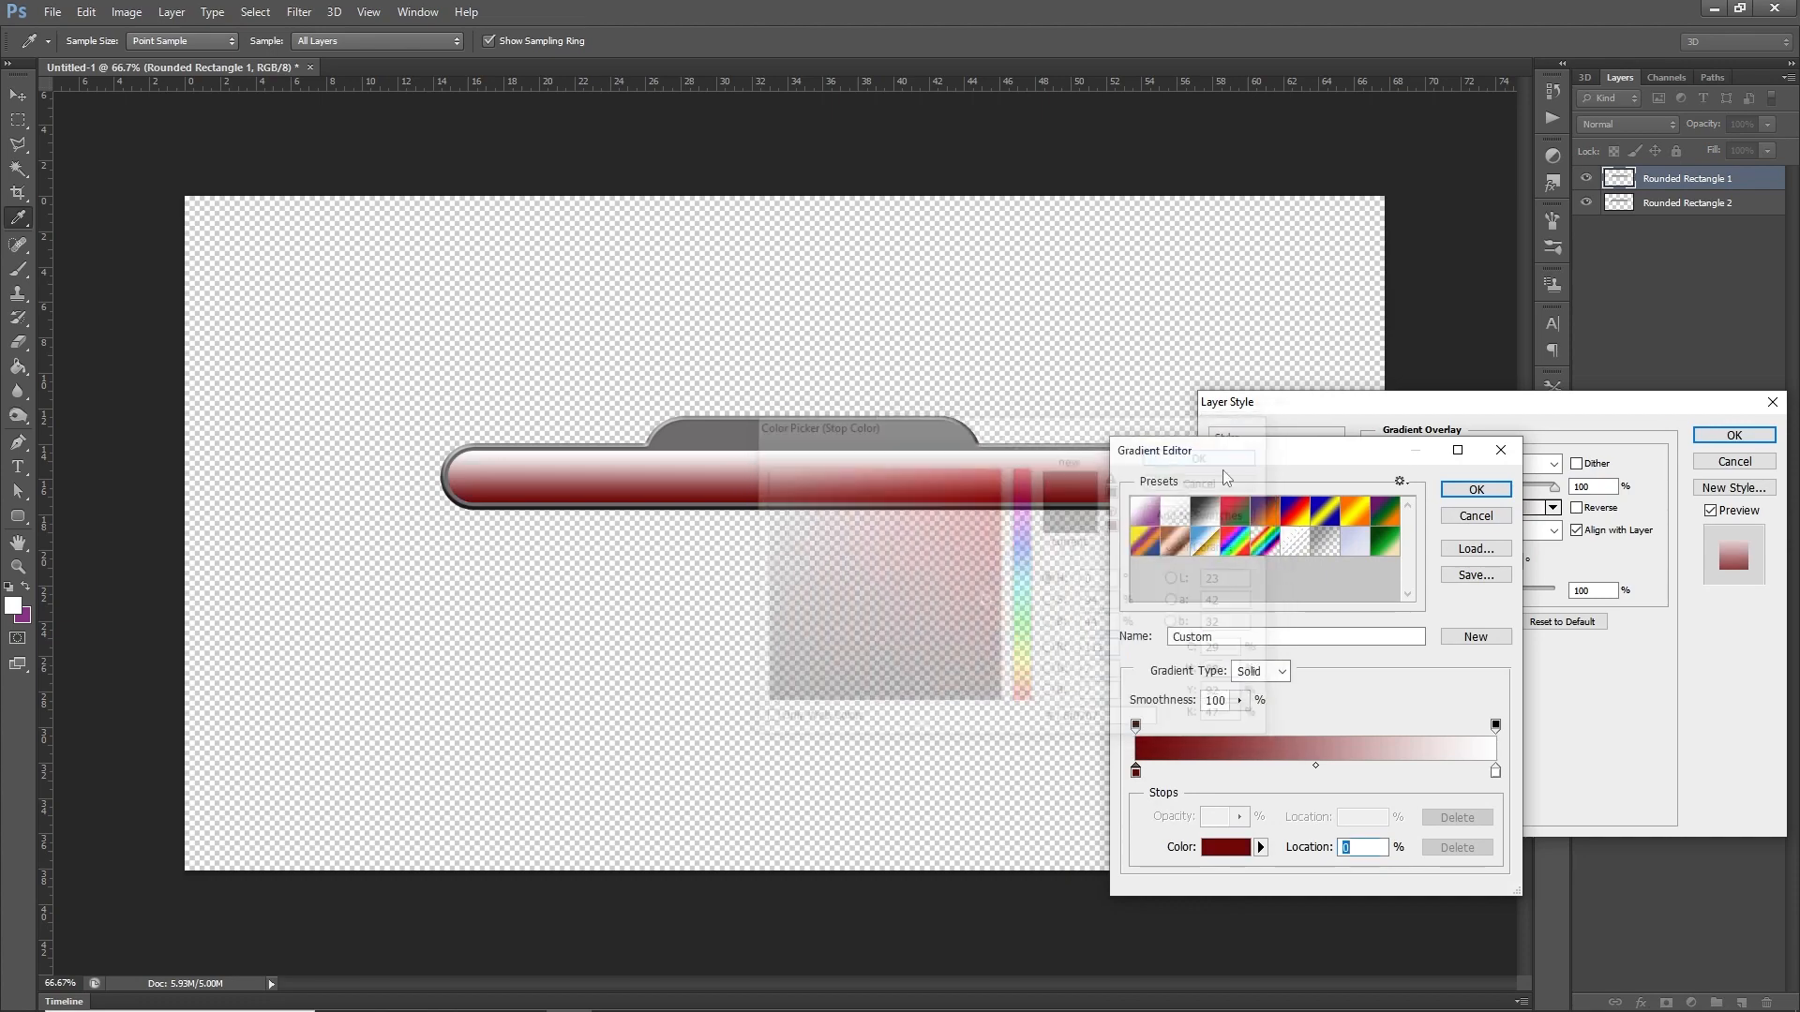
Set the gradient's colour stop at location 100% to light red d66f6f and accept the gradient
left_click(1495, 771)
left_click(1226, 848)
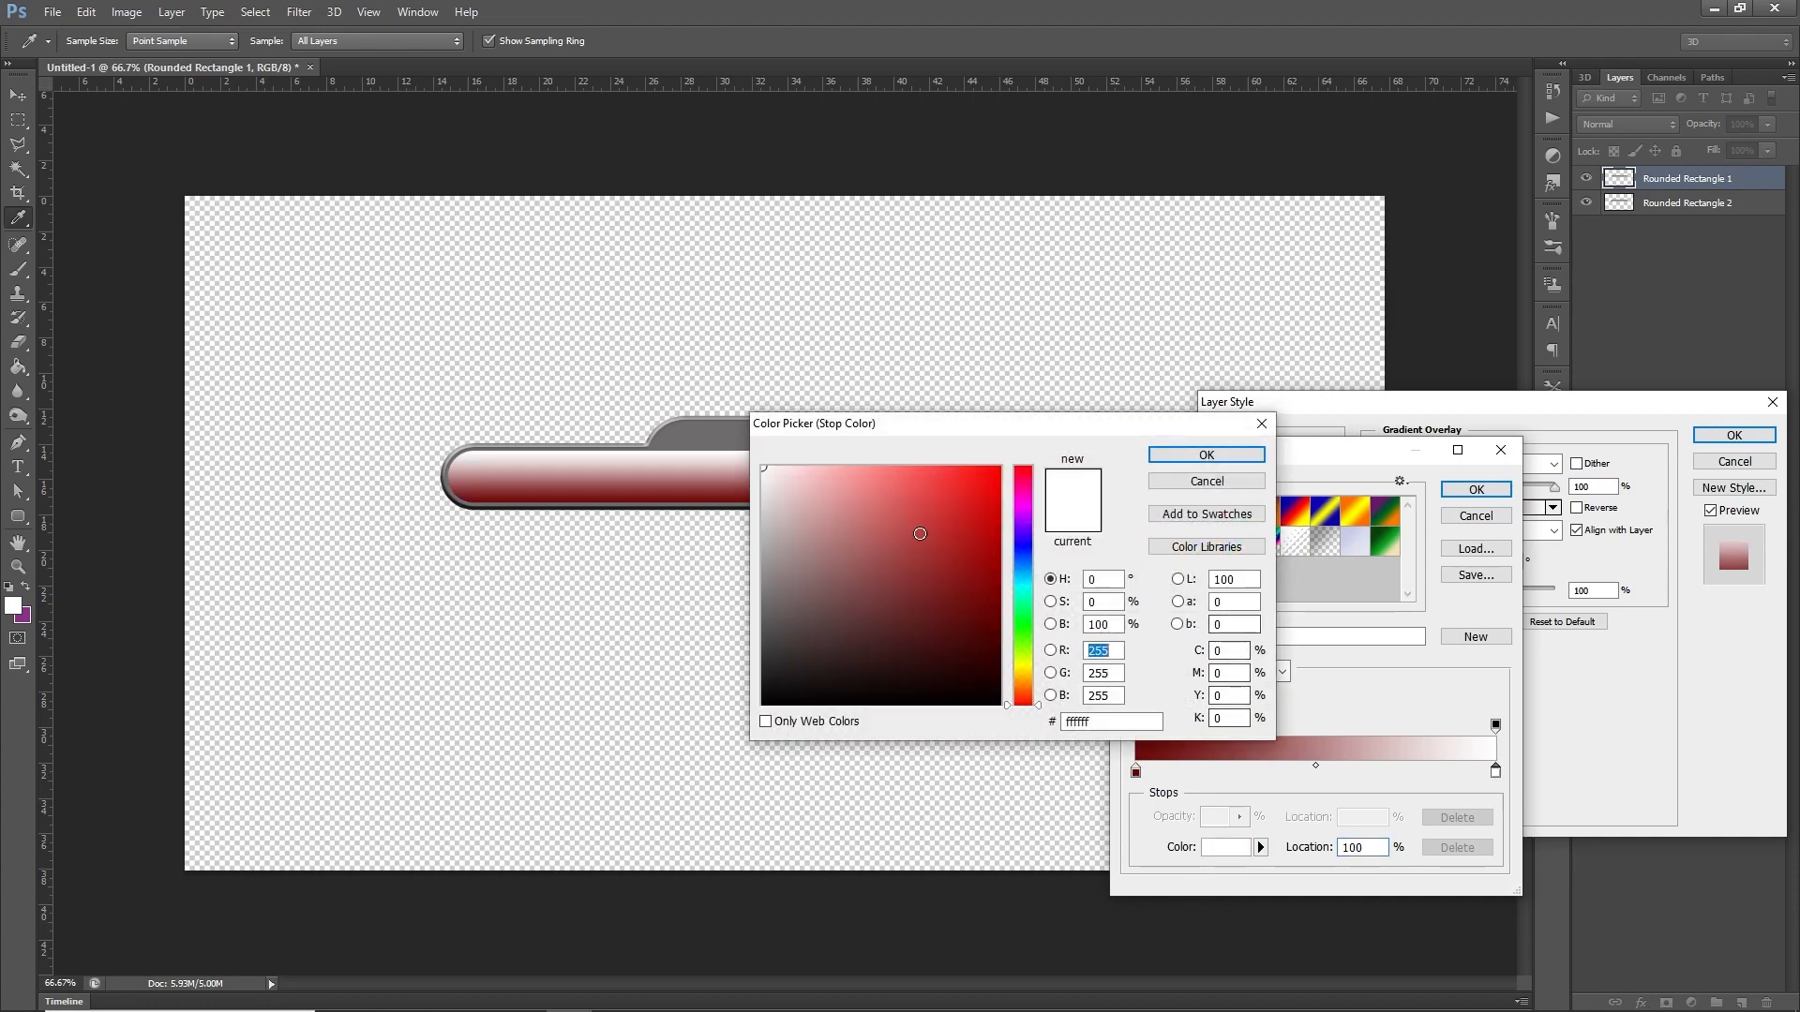
left_click(910, 525)
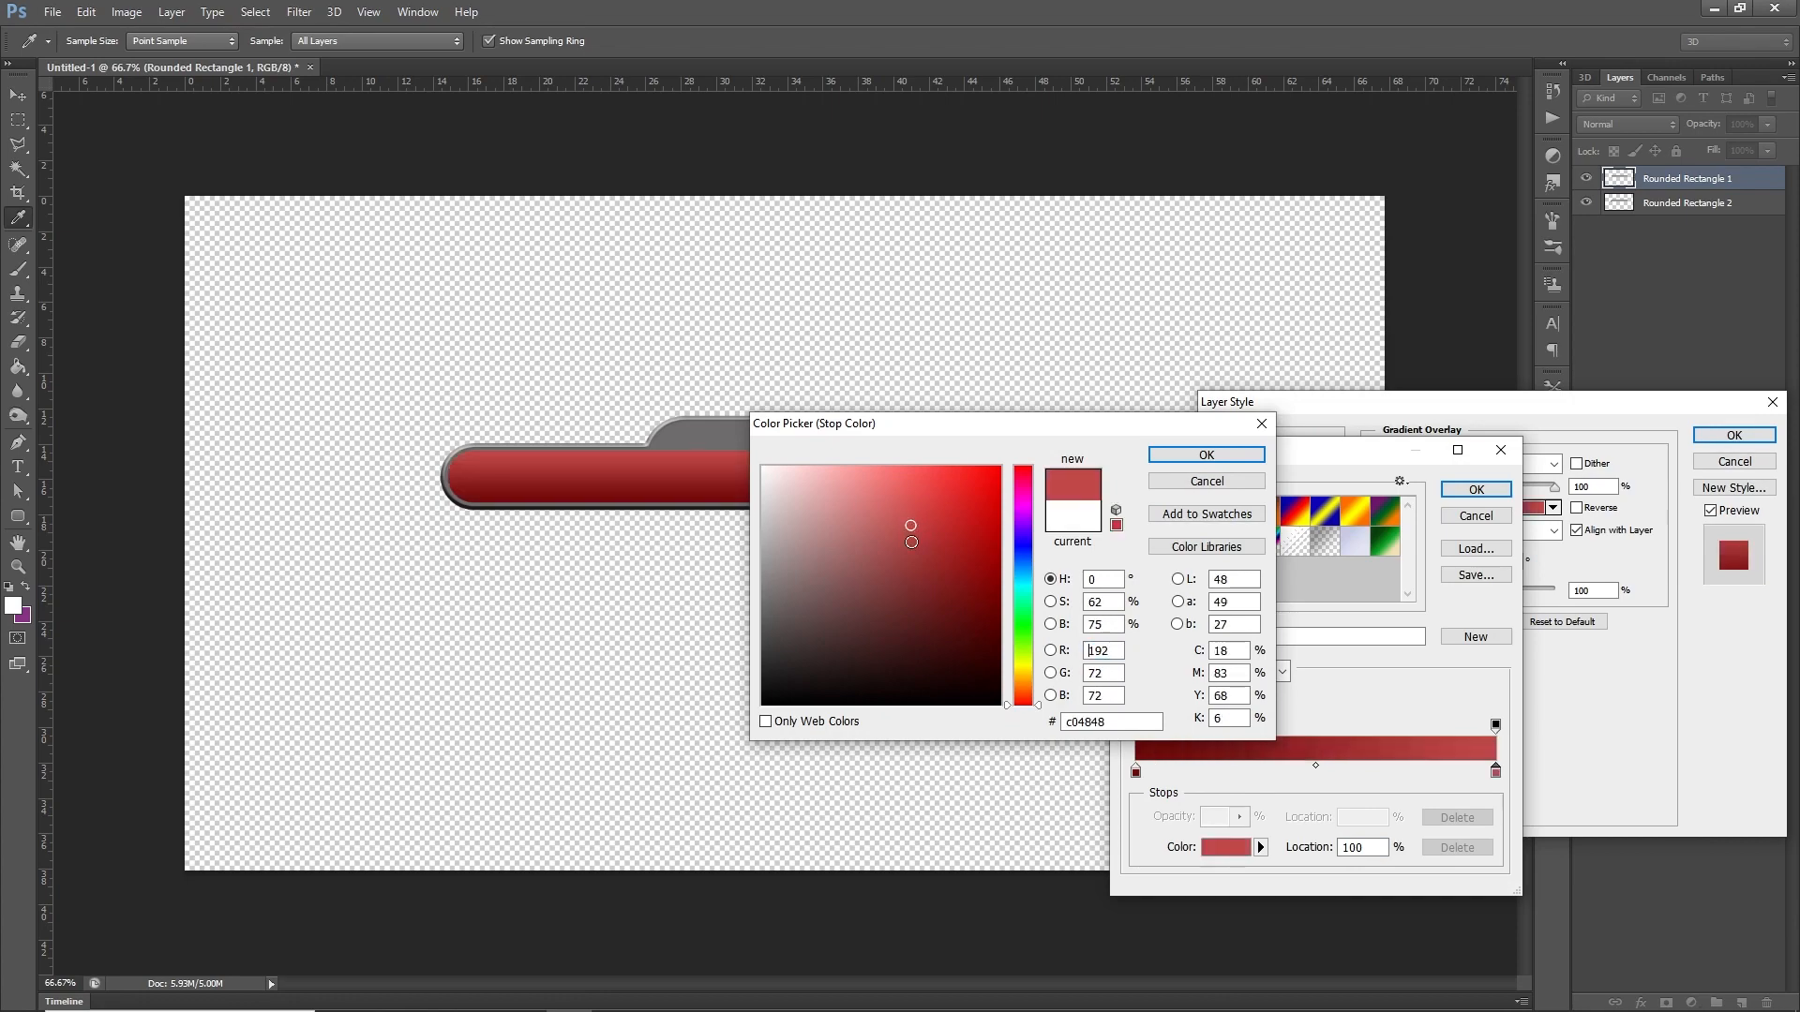
left_click(876, 505)
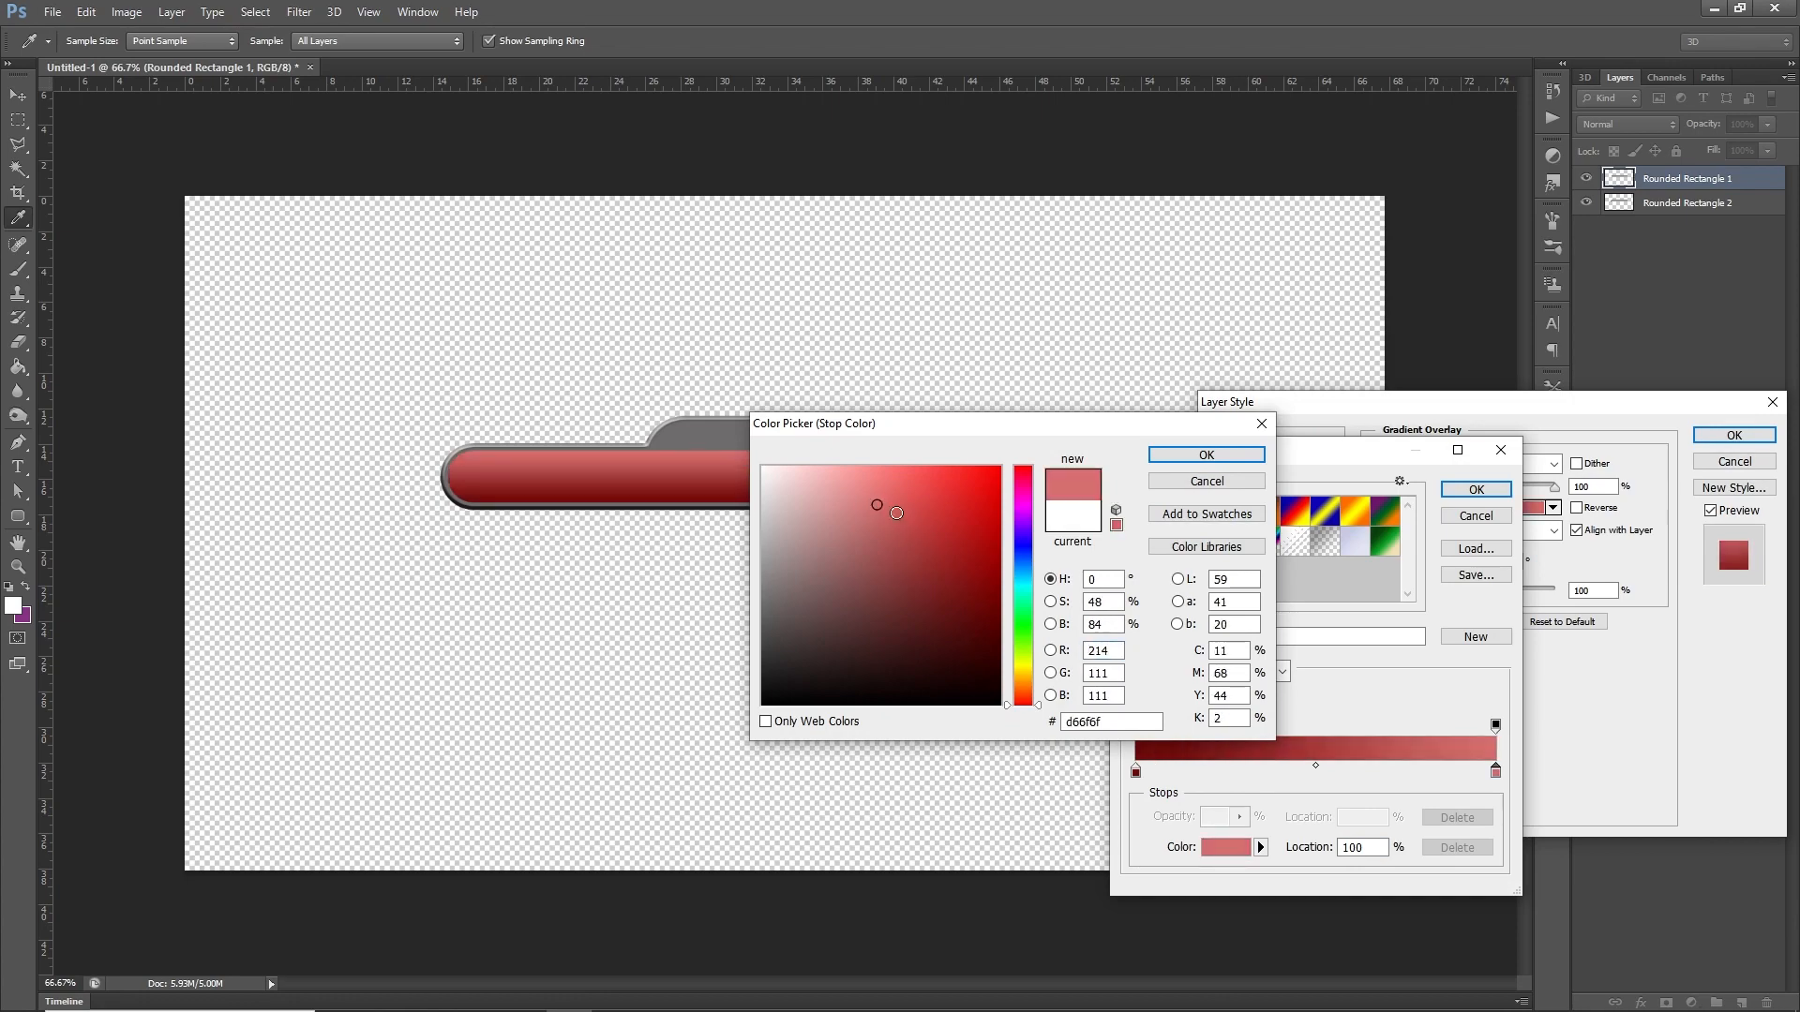
left_click(1183, 465)
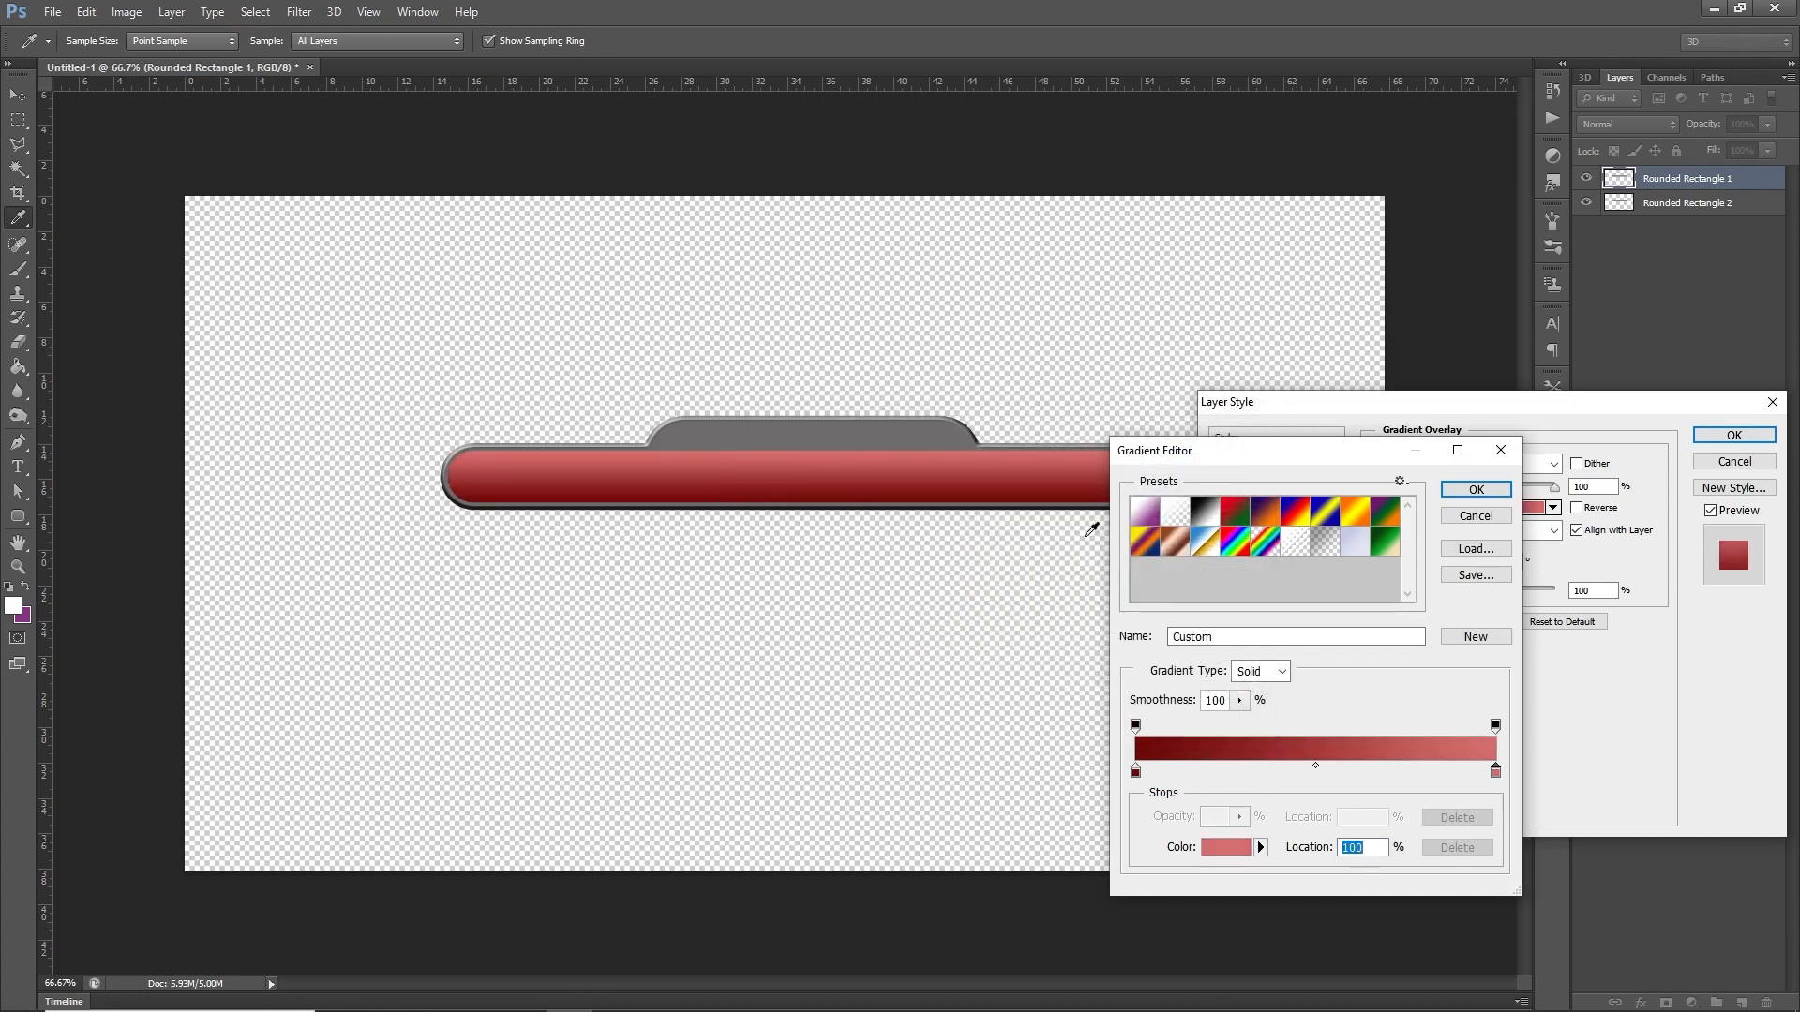
left_click(1489, 498)
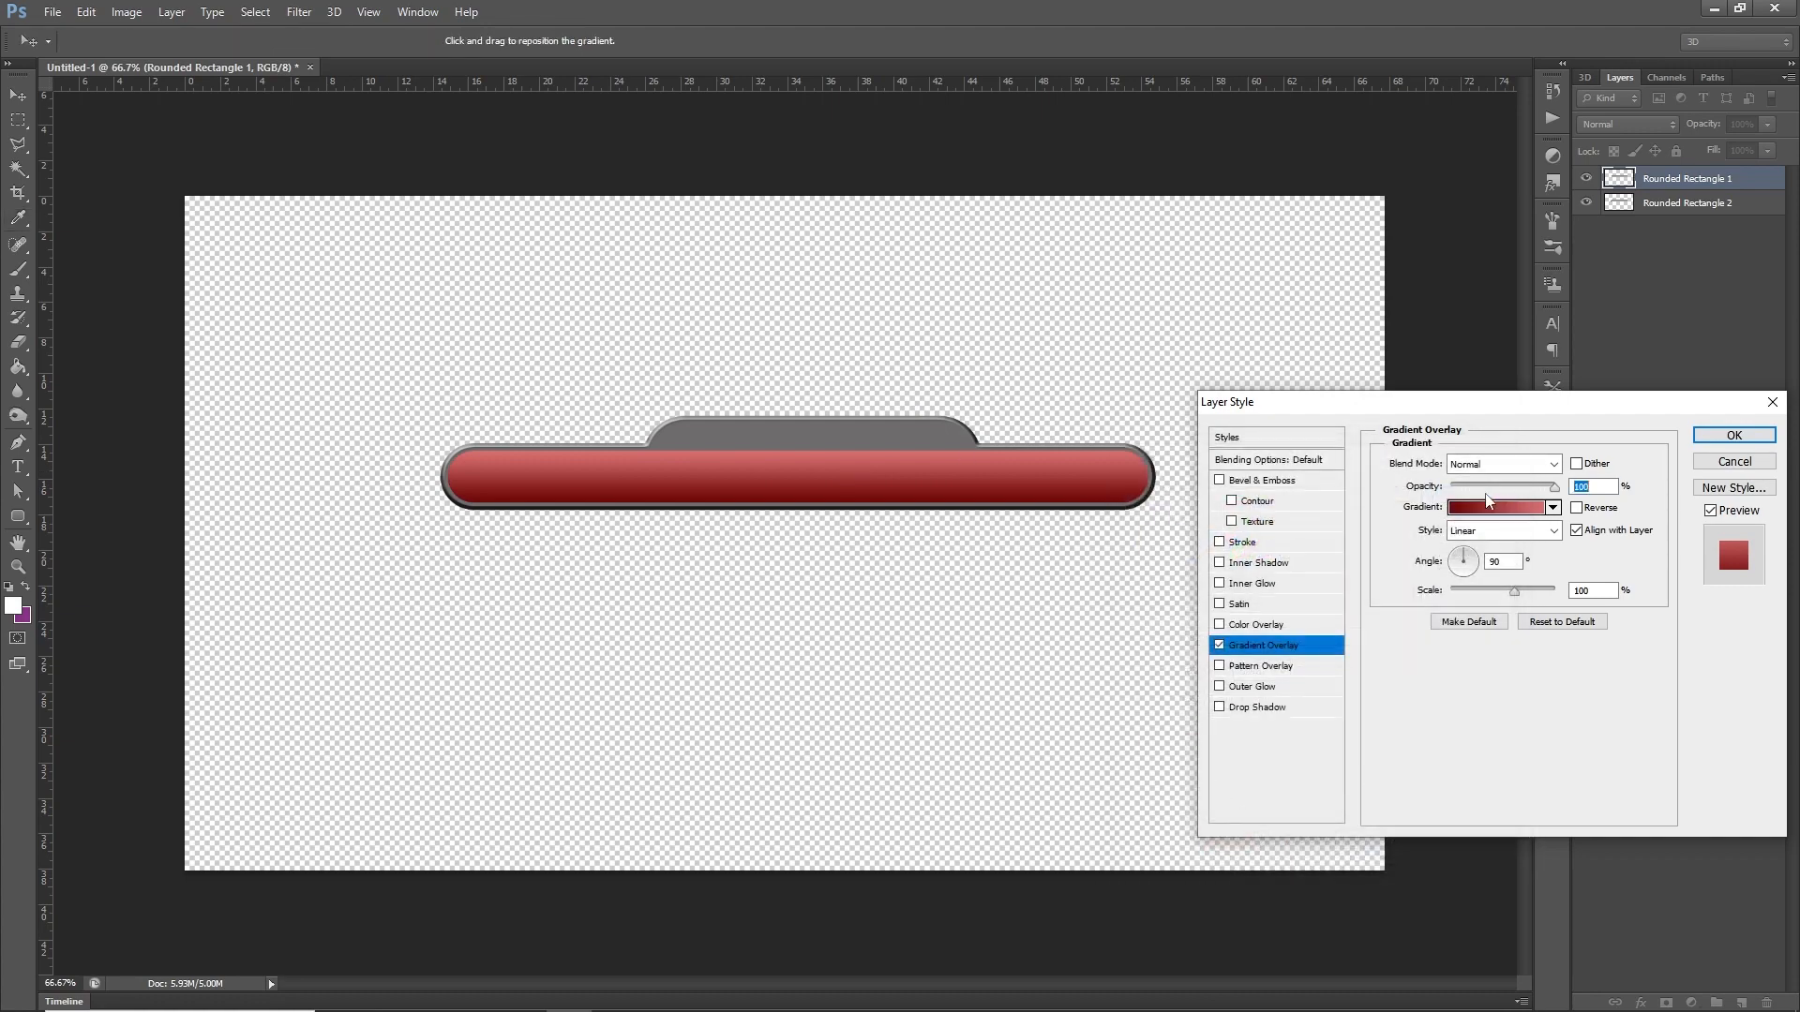
Set the Gradient Overlay opacity to 40%, apply it and rasterize the Rounded Rectangle 1 layer style
key("BackSpace")
type("40")
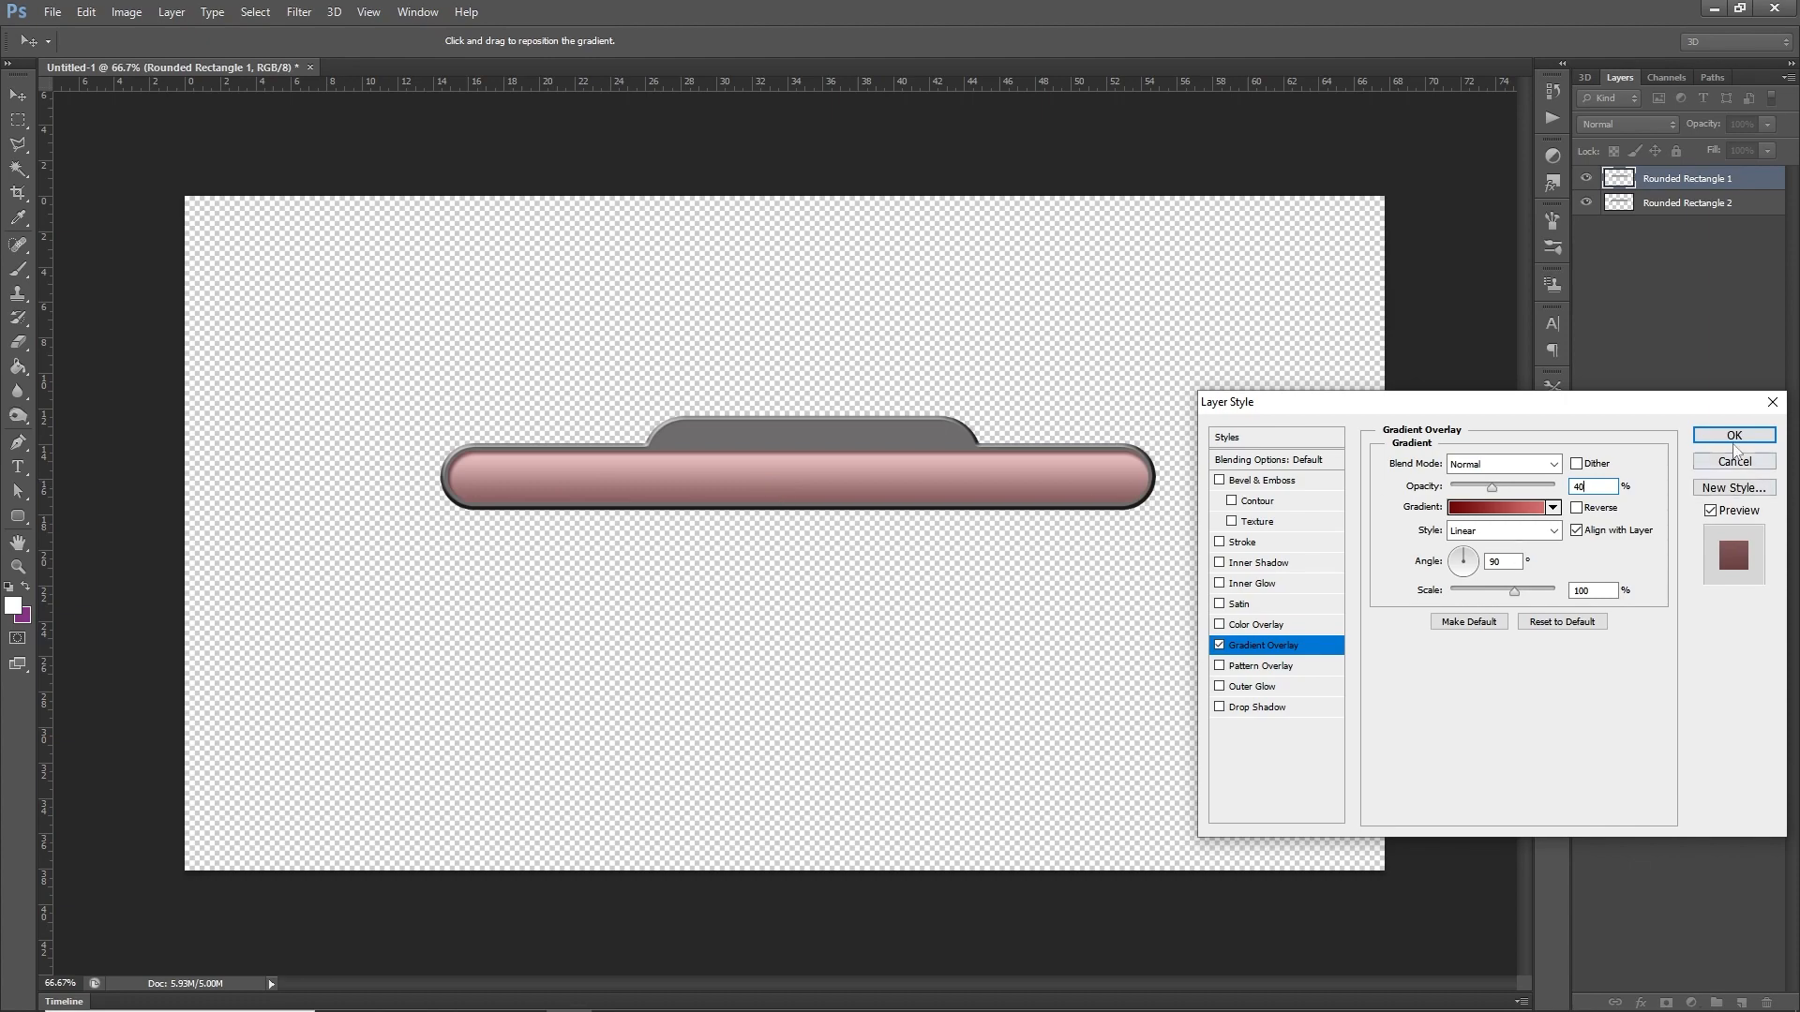
left_click(1736, 440)
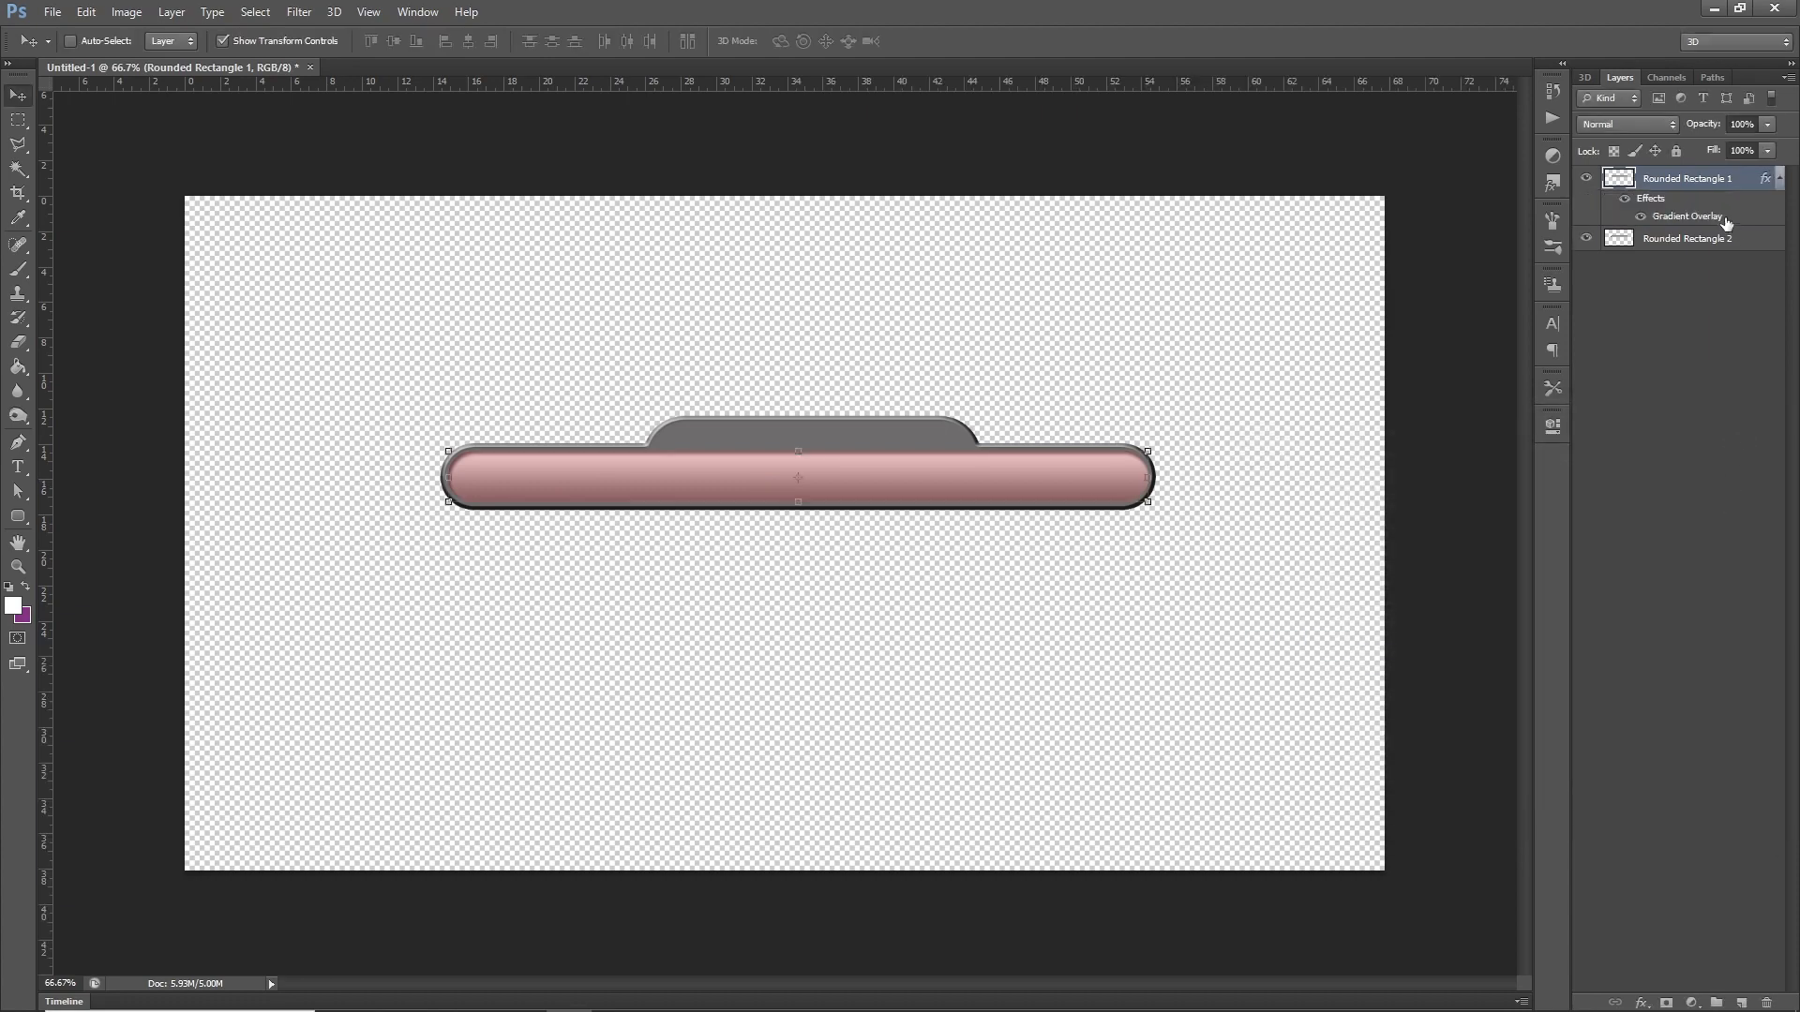
right_click(1691, 182)
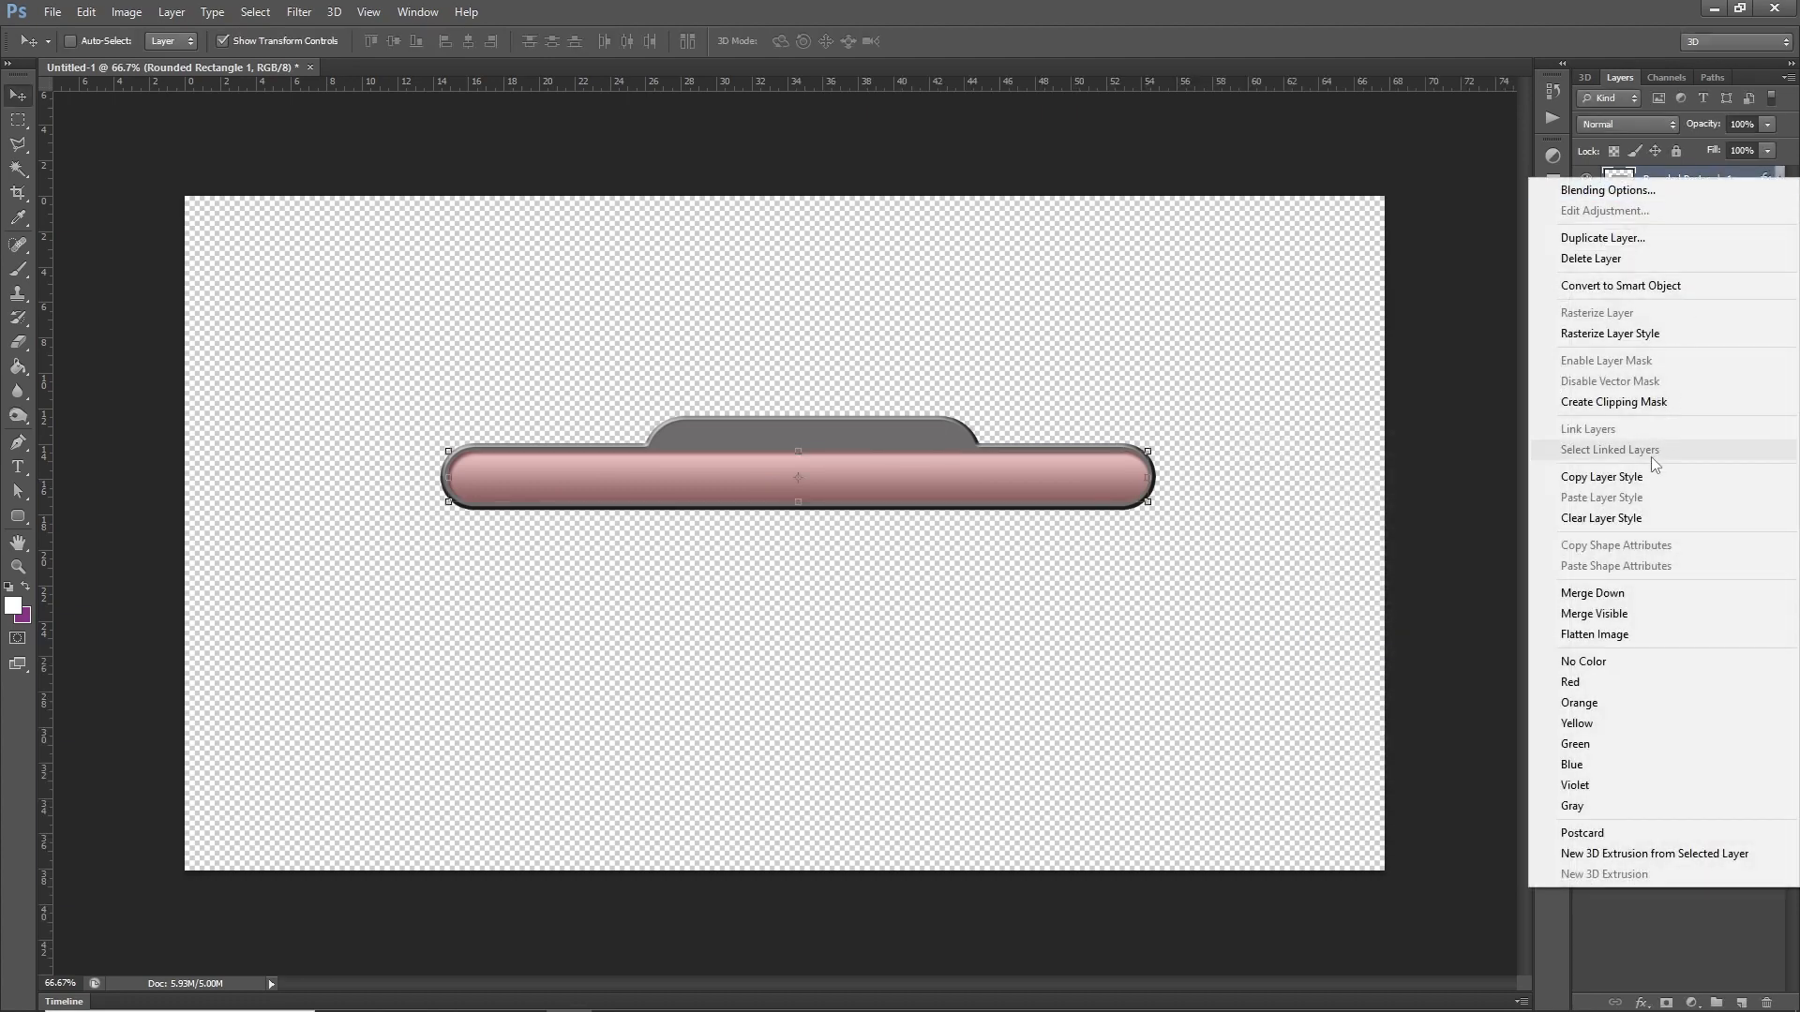
left_click(1636, 333)
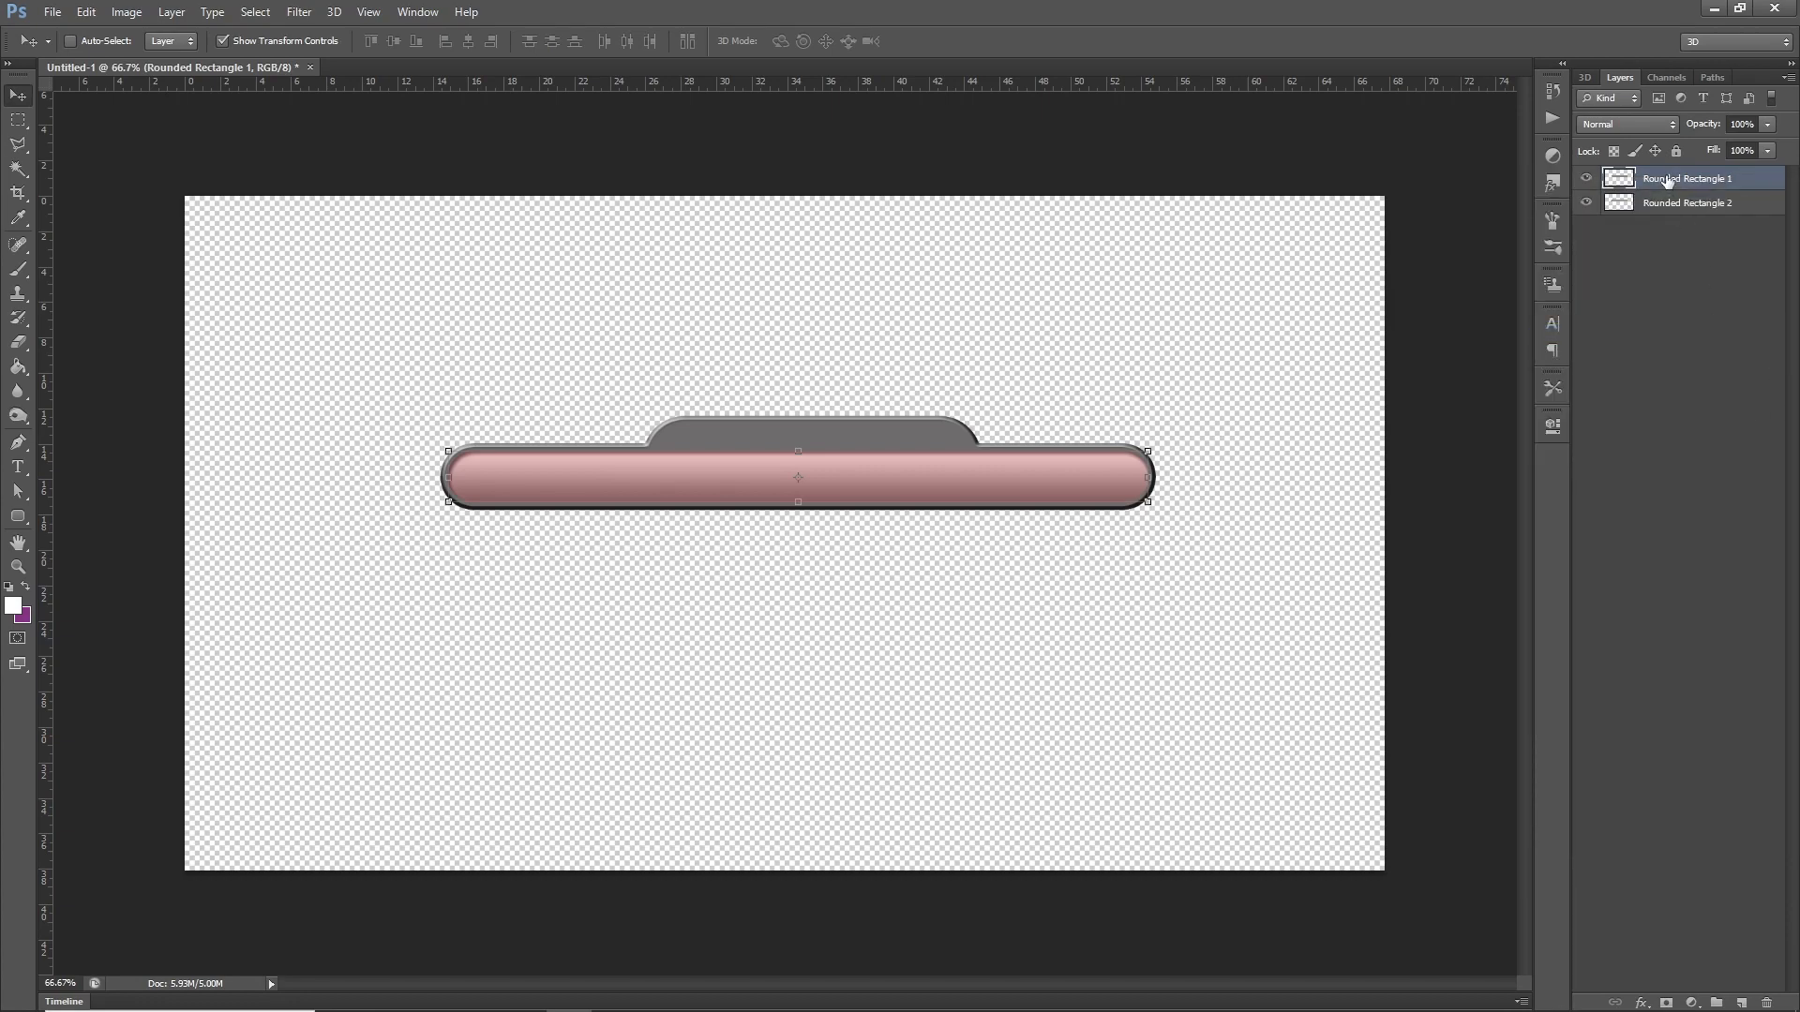
Duplicate the Rounded Rectangle 1 layer and set the copy's blend mode to Color Burn
left_click_drag(1674, 180, 1740, 999)
left_click(1661, 126)
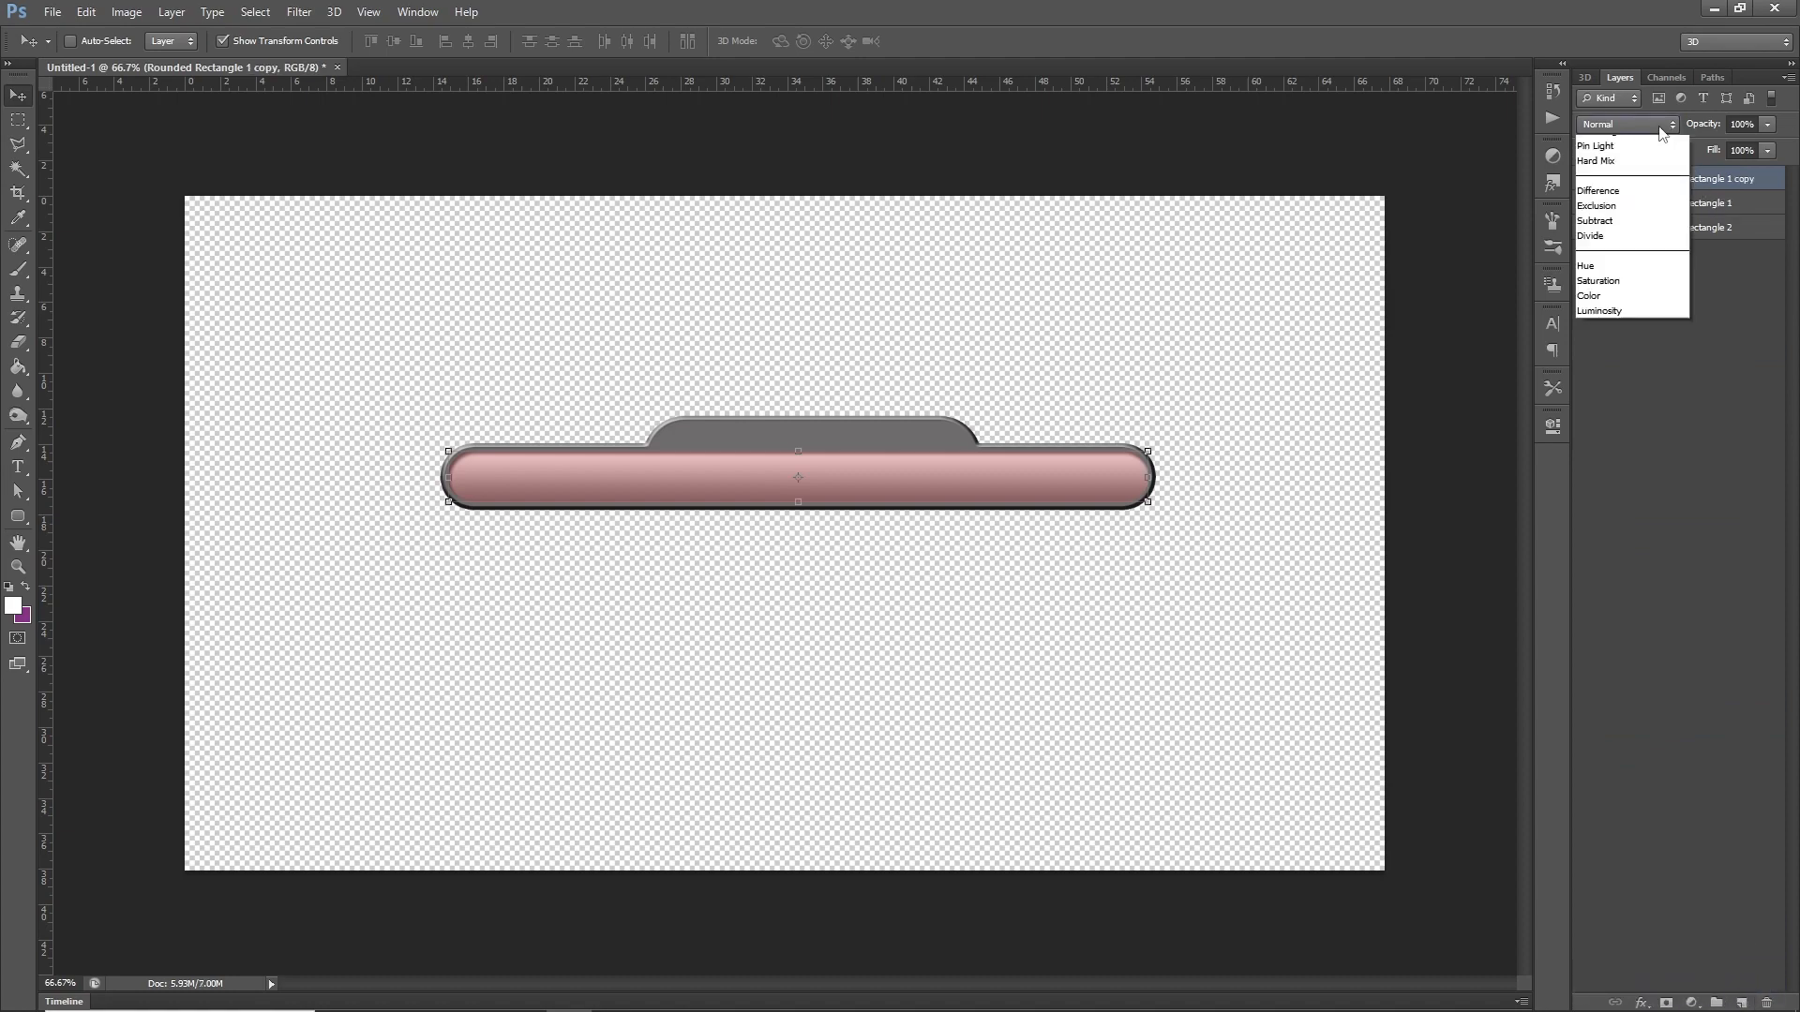
left_click(1600, 191)
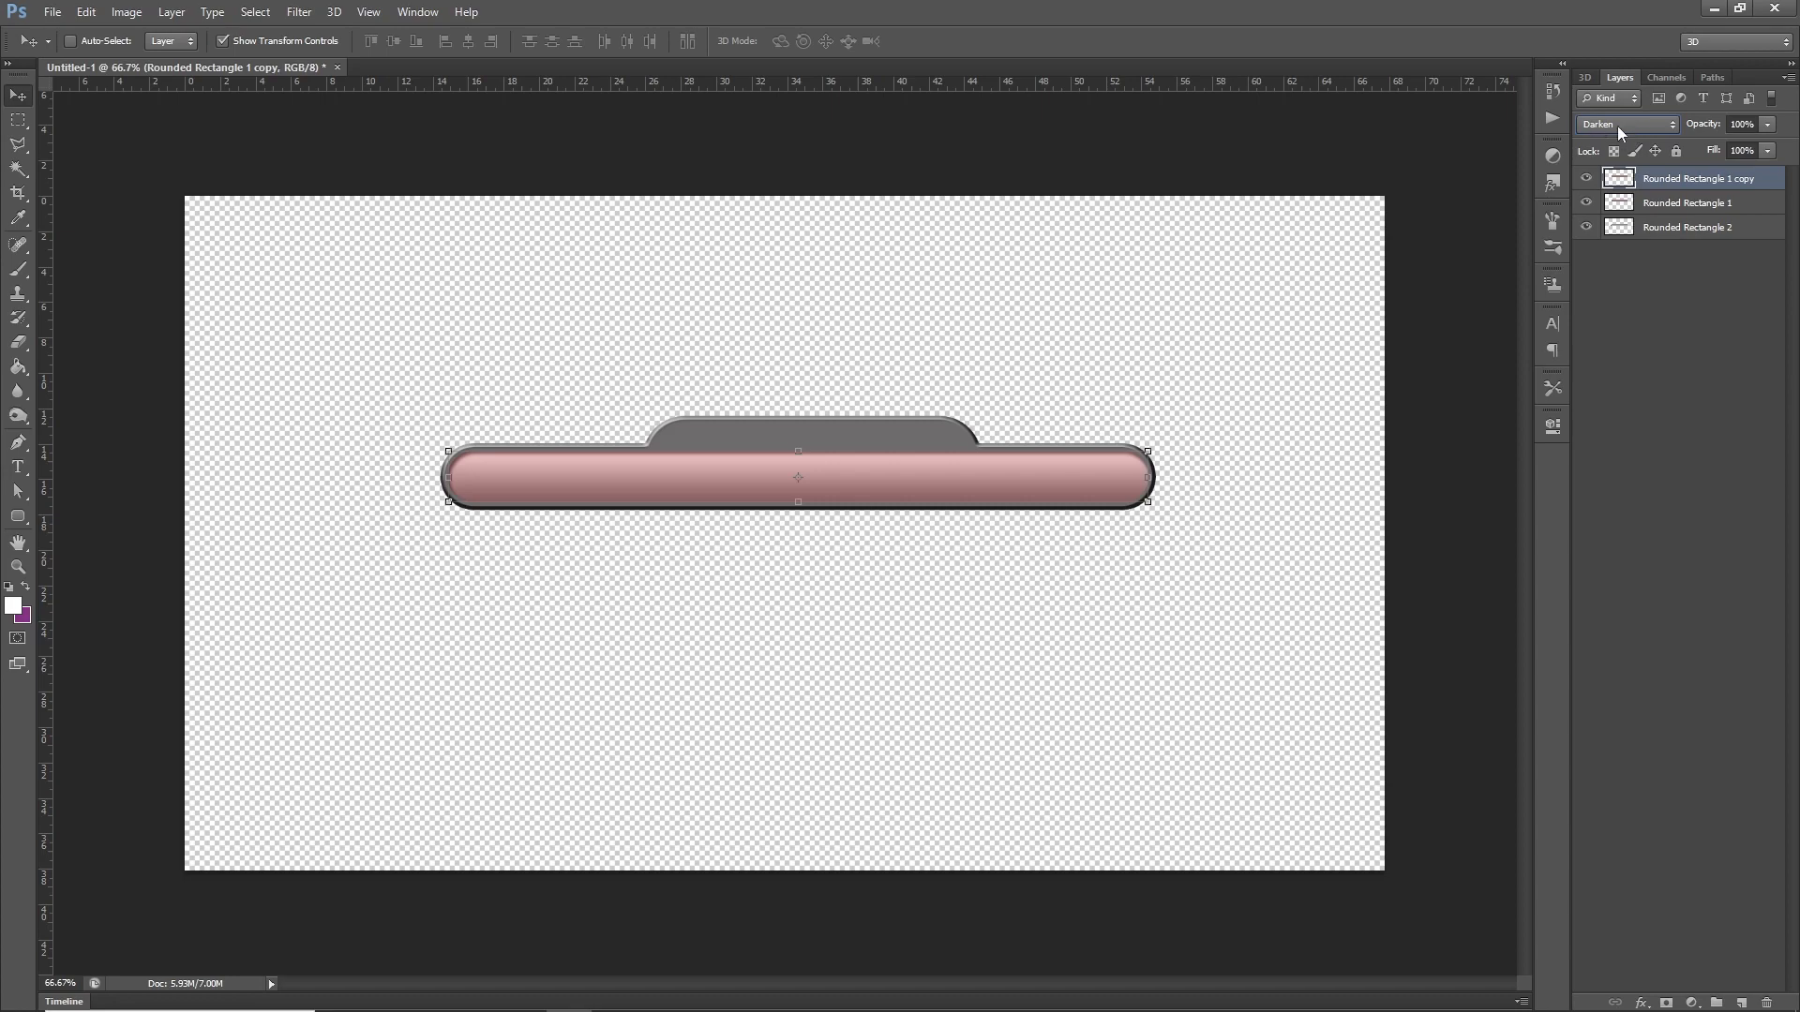
scroll(1617, 126, "down", 1)
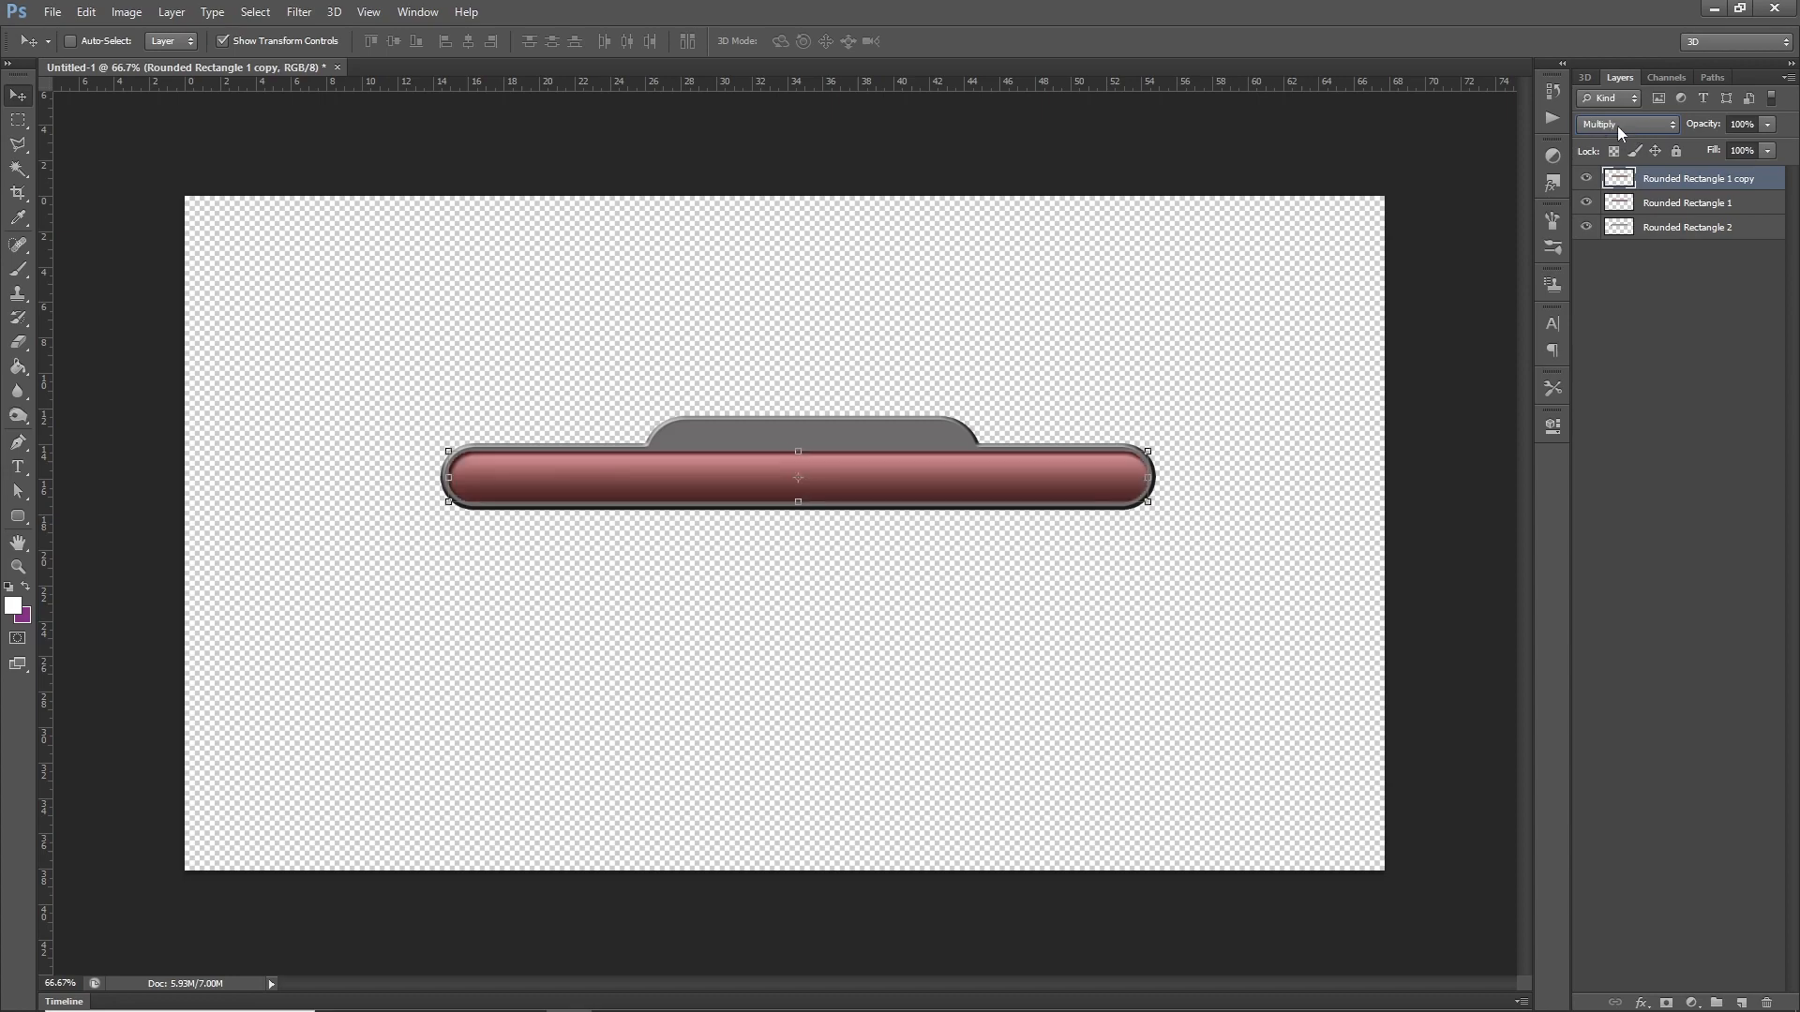
scroll(1617, 125, "down", 1)
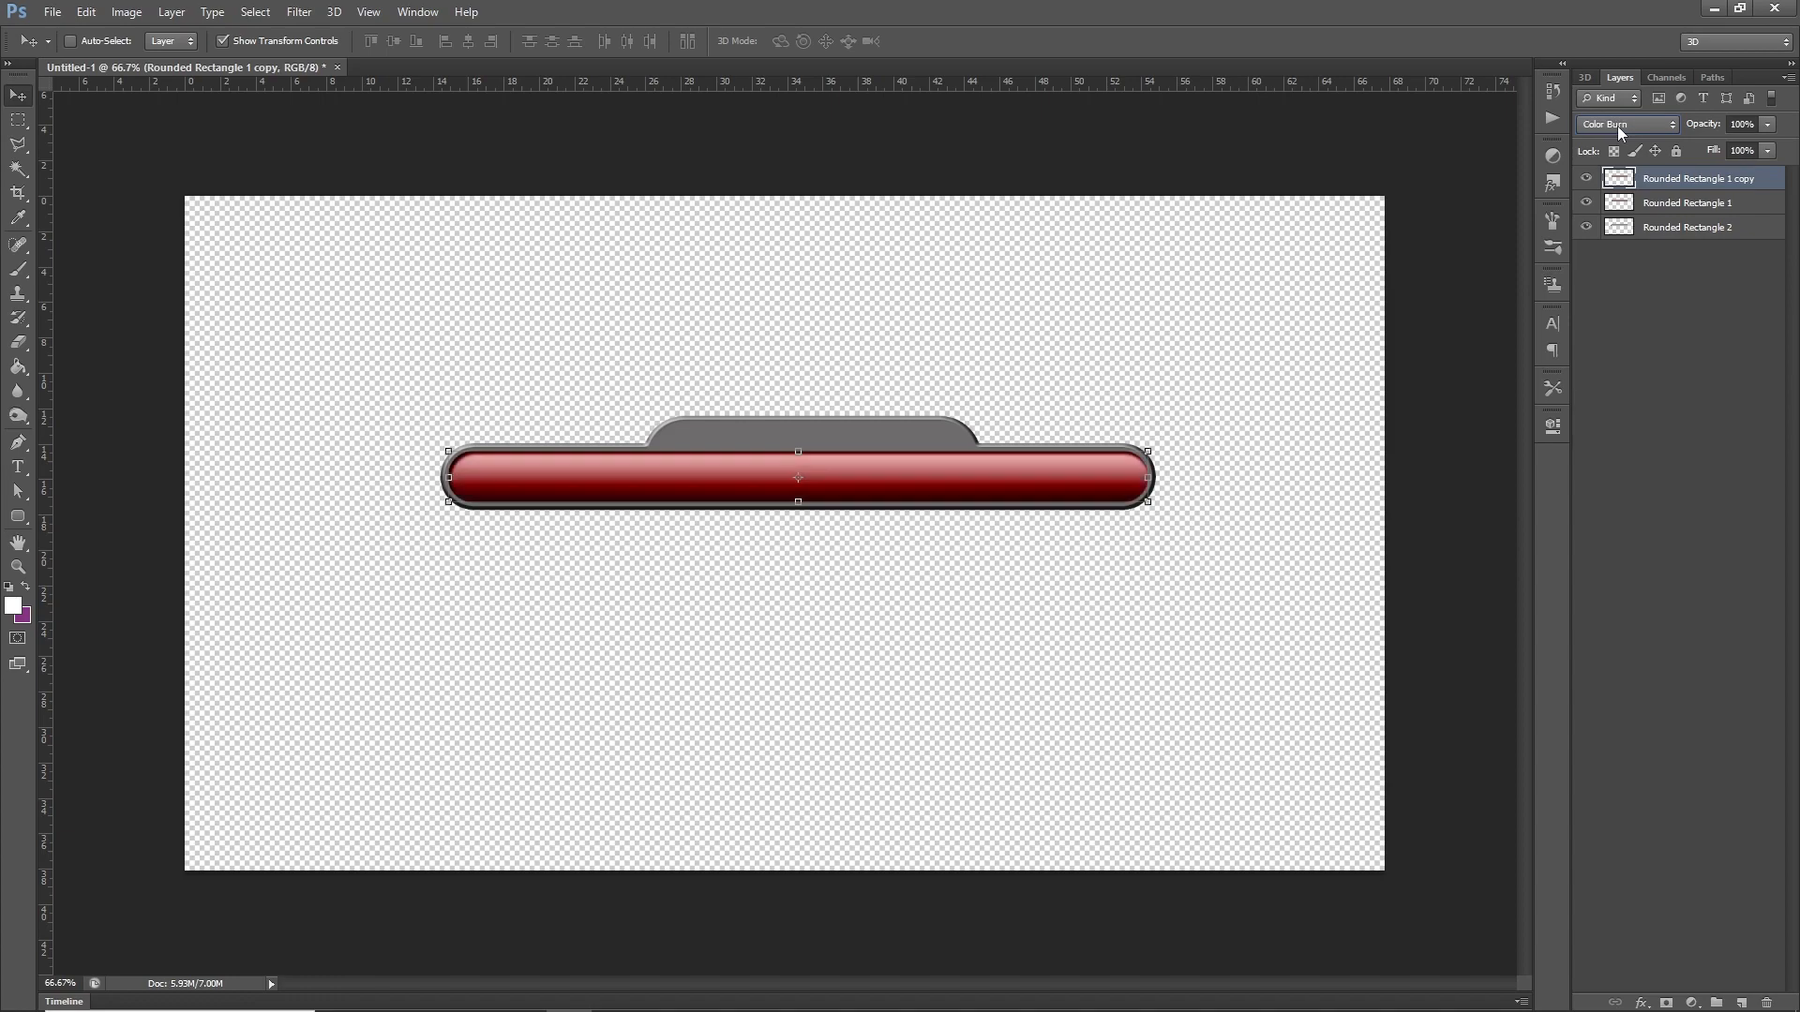
Set the opacity of the Rounded Rectangle 1 copy layer to 30% and deselect the layer
left_click(1768, 125)
left_click_drag(1702, 151, 1691, 152)
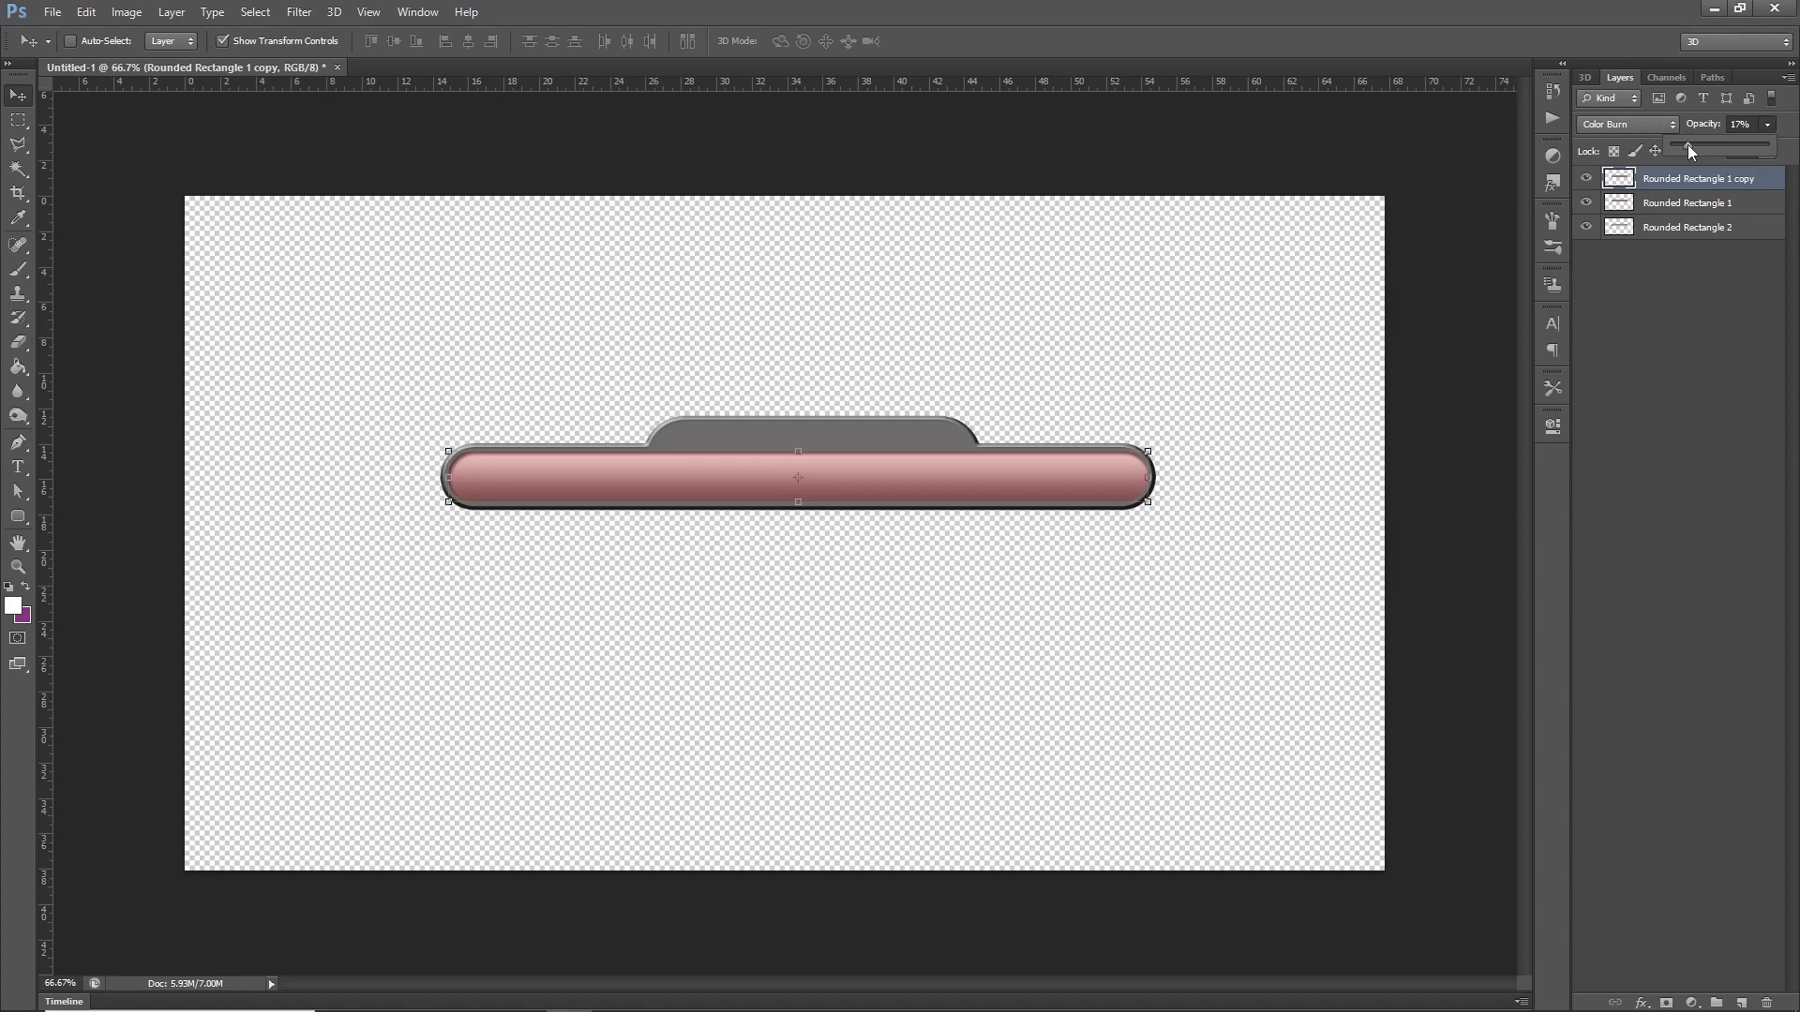
left_click(1742, 124)
type("30")
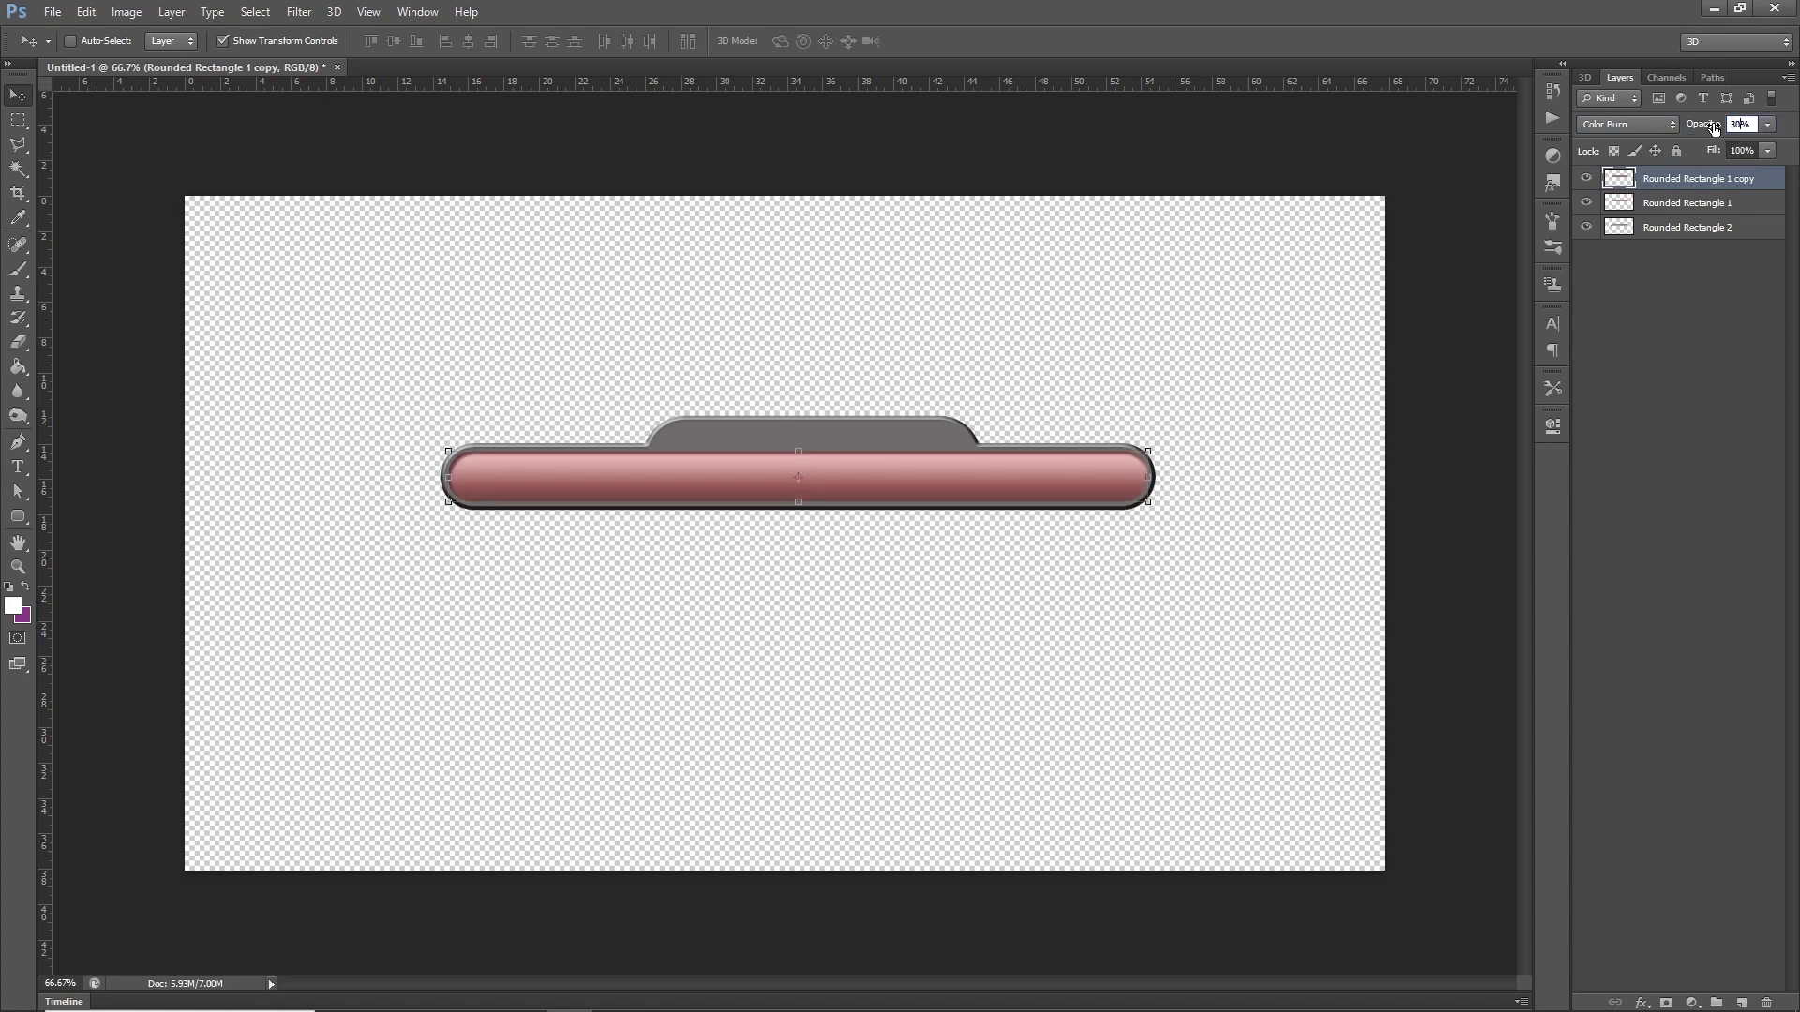
key("Return")
left_click(1710, 324)
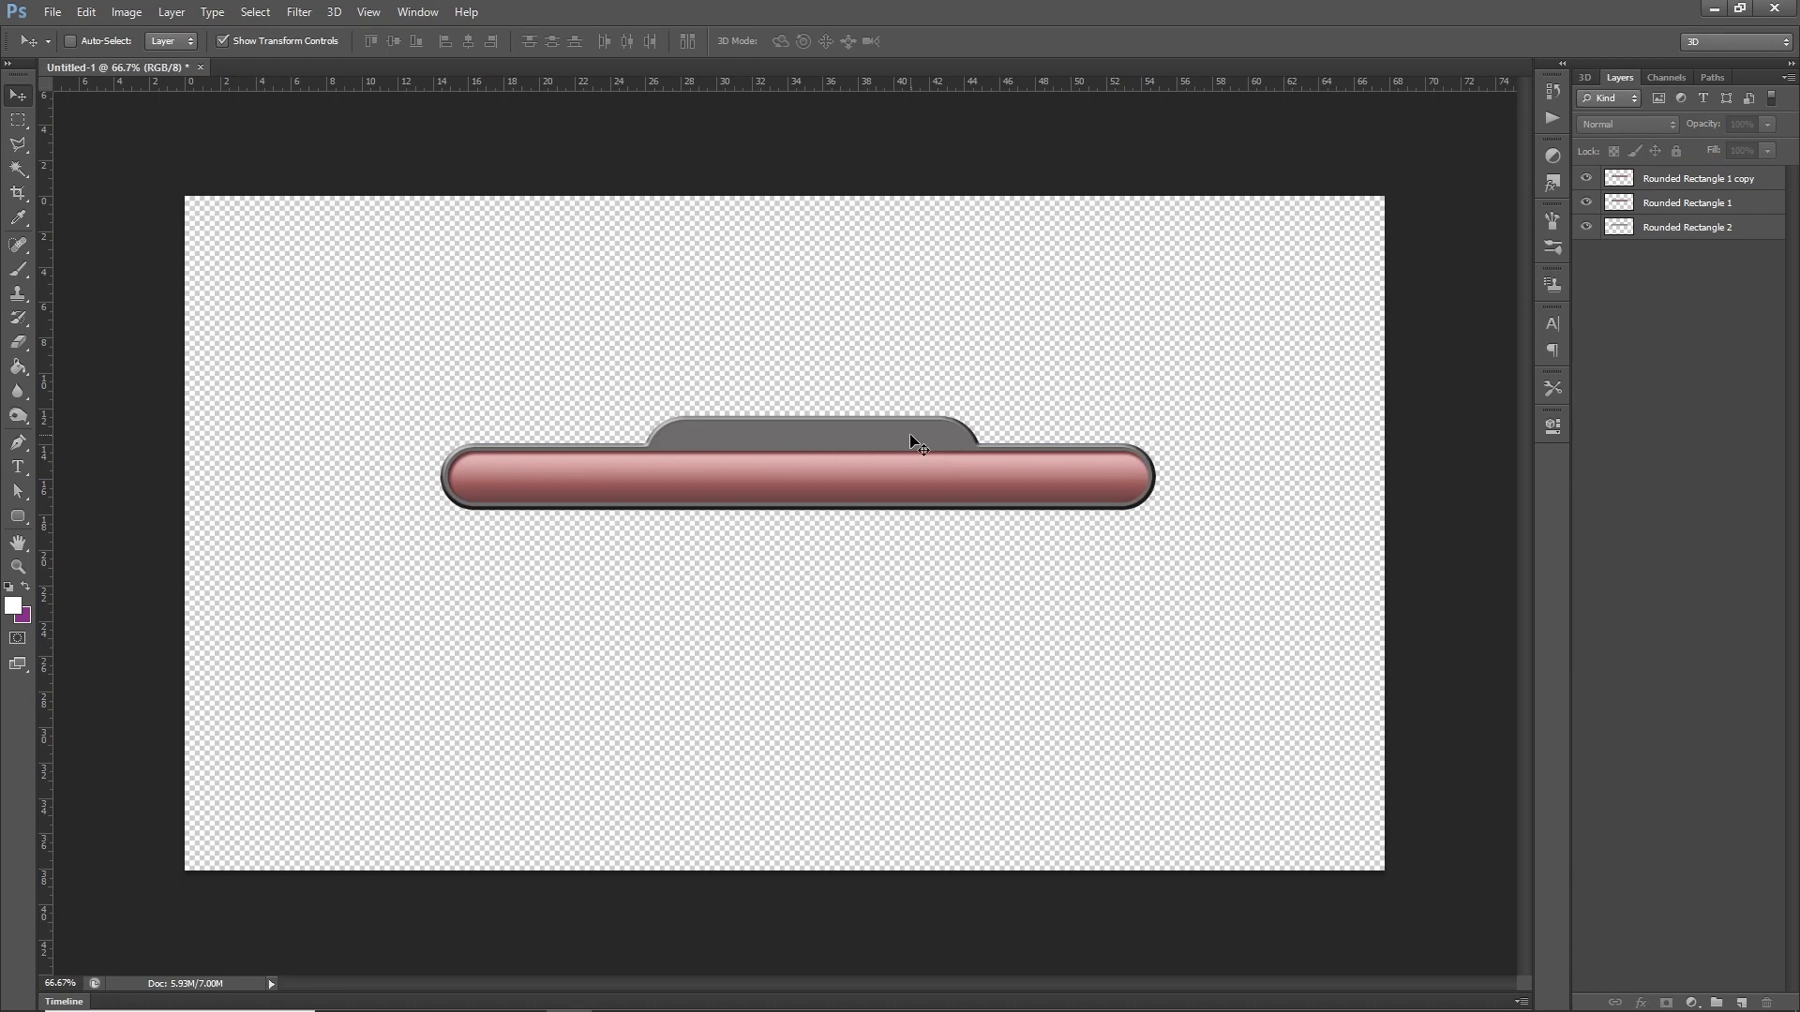
Add the text NICKNAME at 45 pt and move it to the middle of the grey tab
left_click(18, 466)
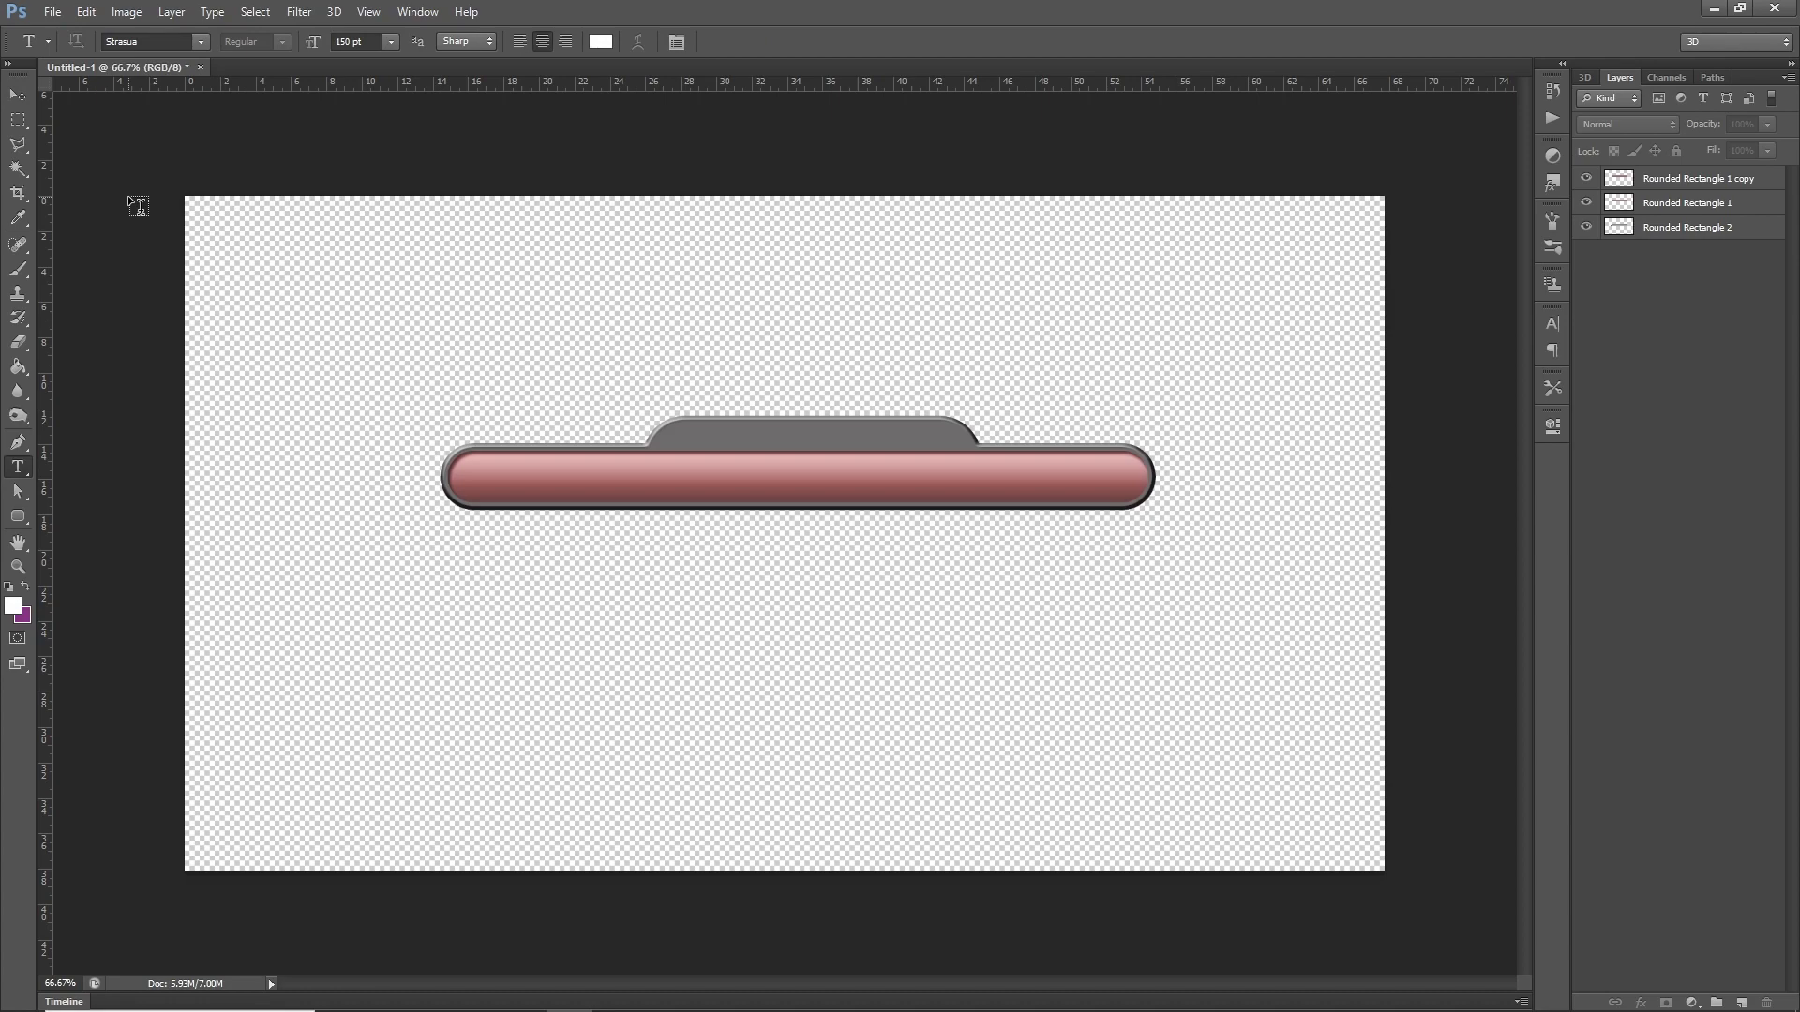
left_click(351, 43)
left_click(719, 433)
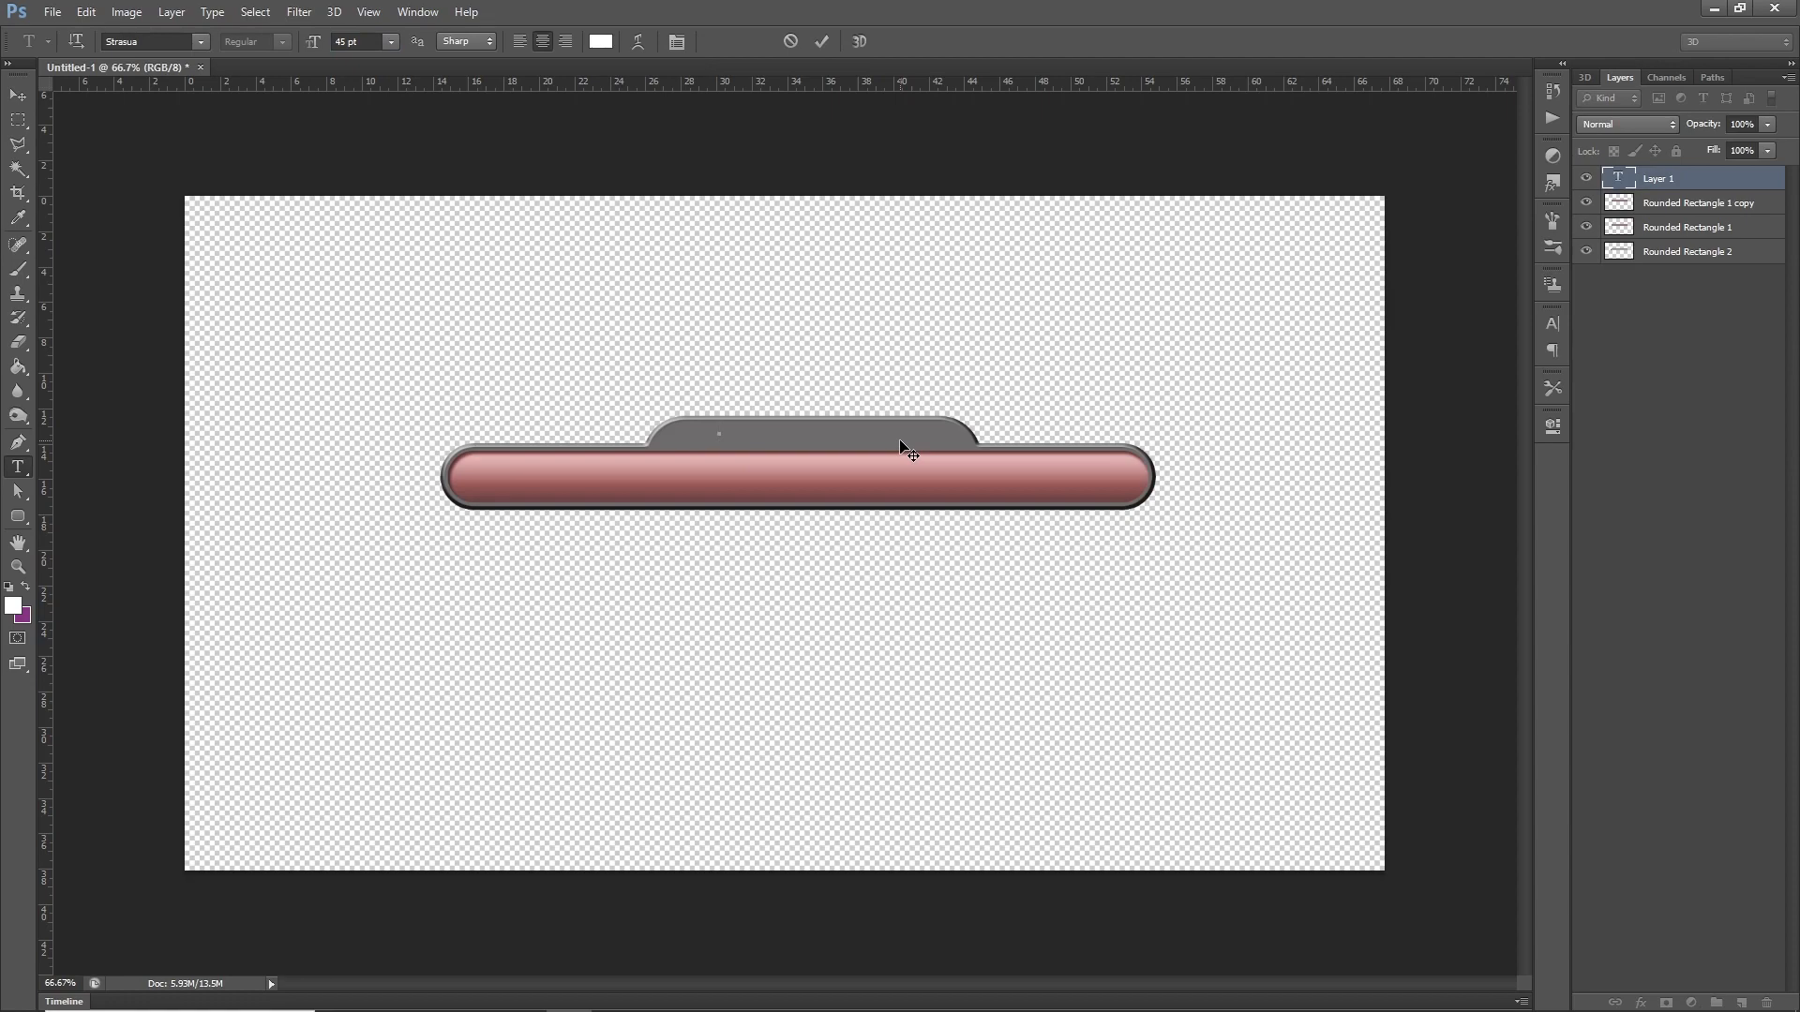
type("NICKNAME")
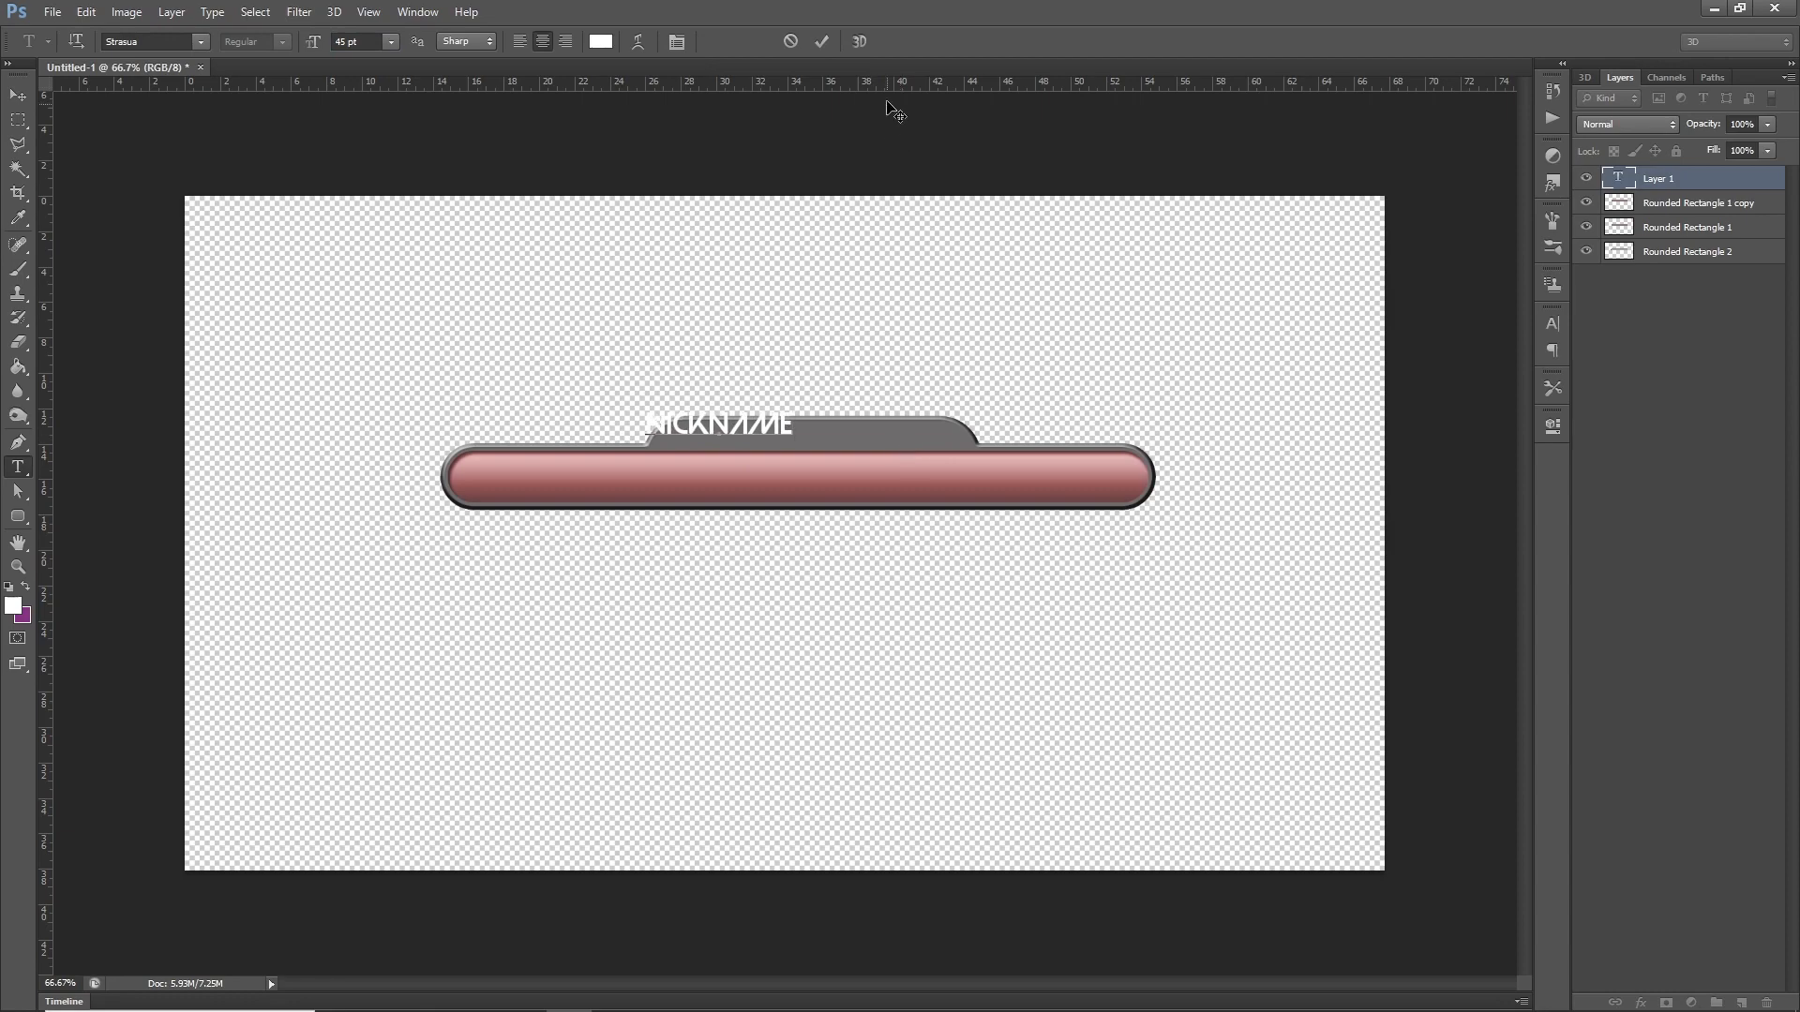
left_click(822, 42)
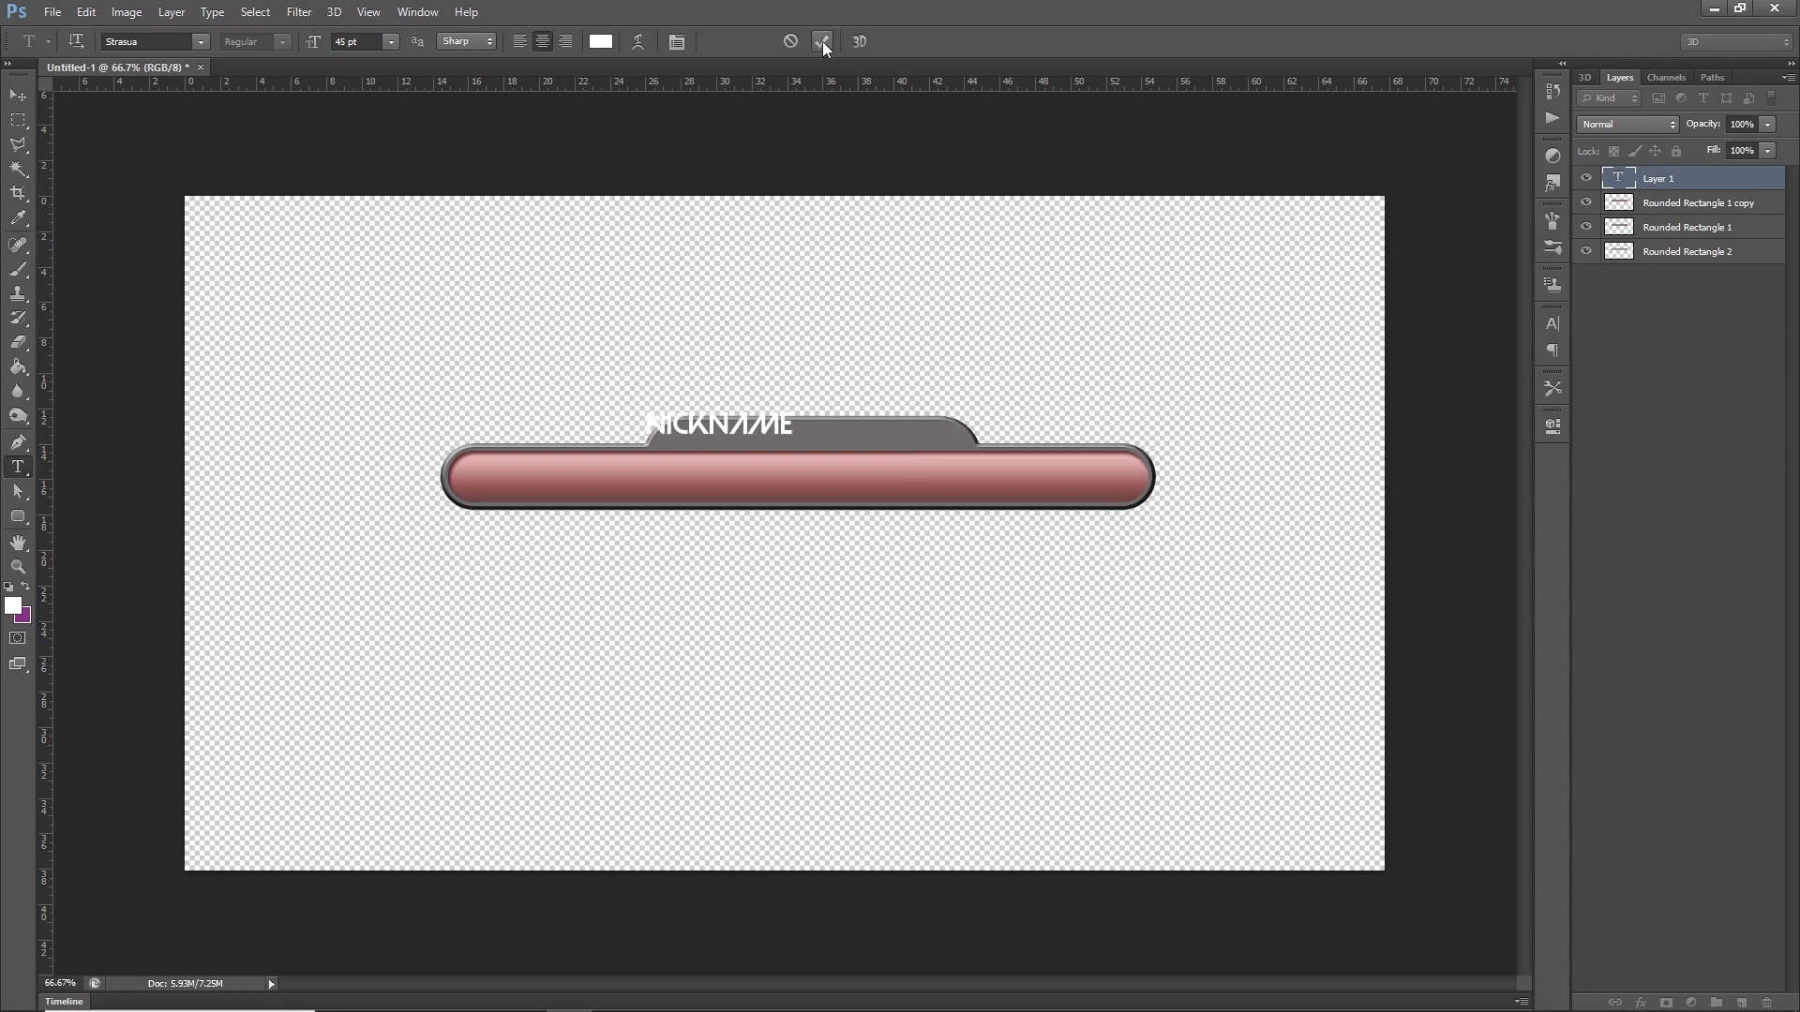
left_click(18, 95)
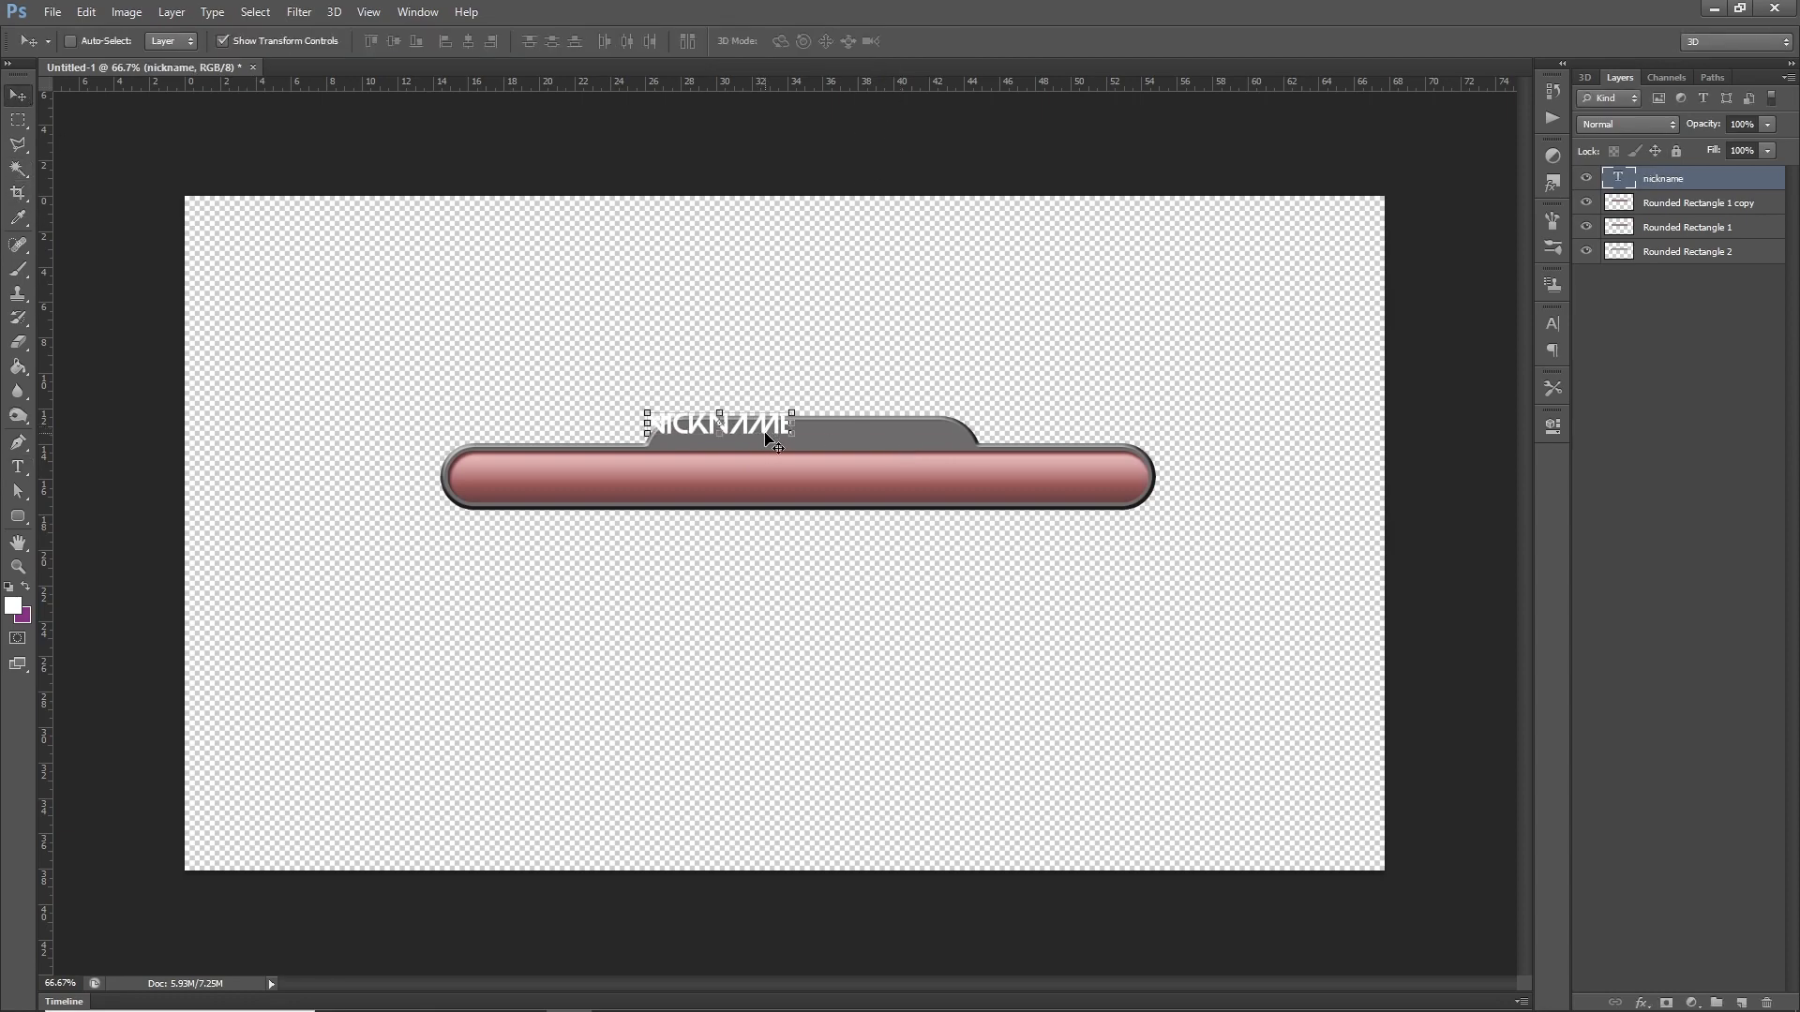
left_click_drag(767, 429, 851, 442)
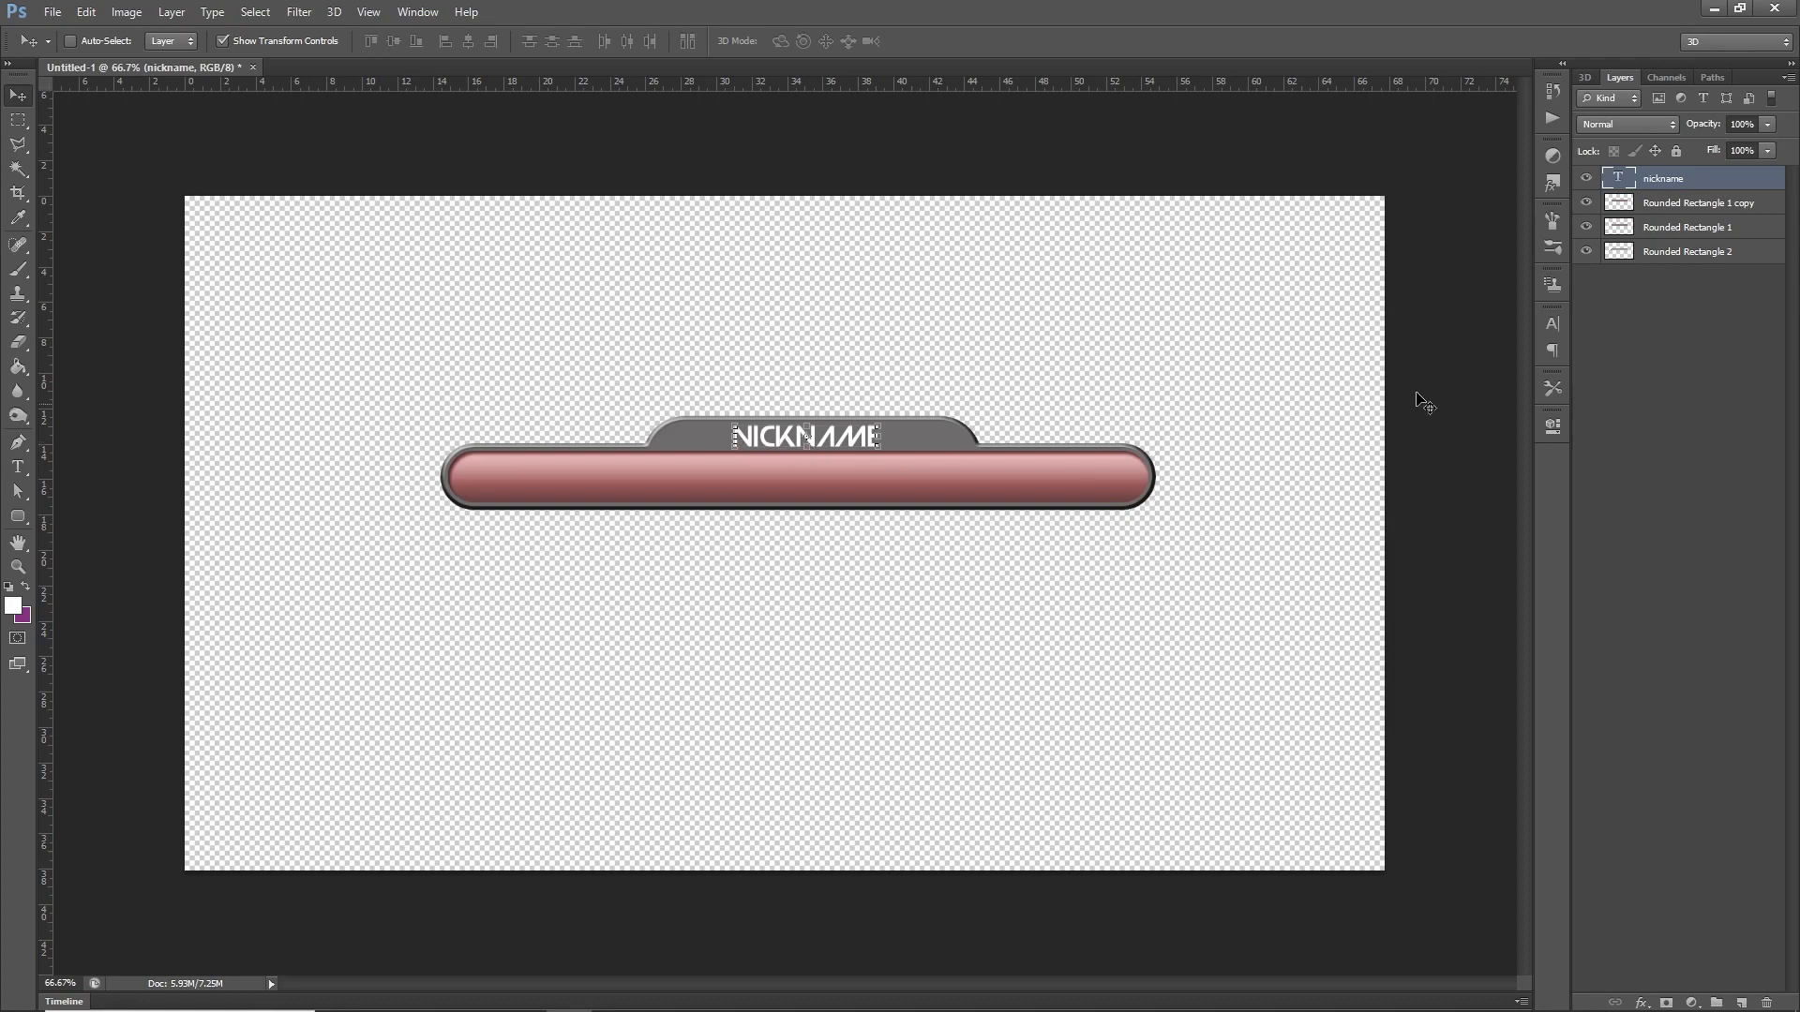
Set the NICKNAME text's font size to 40 pt and re-centre it on the grey tab
double_click(1617, 181)
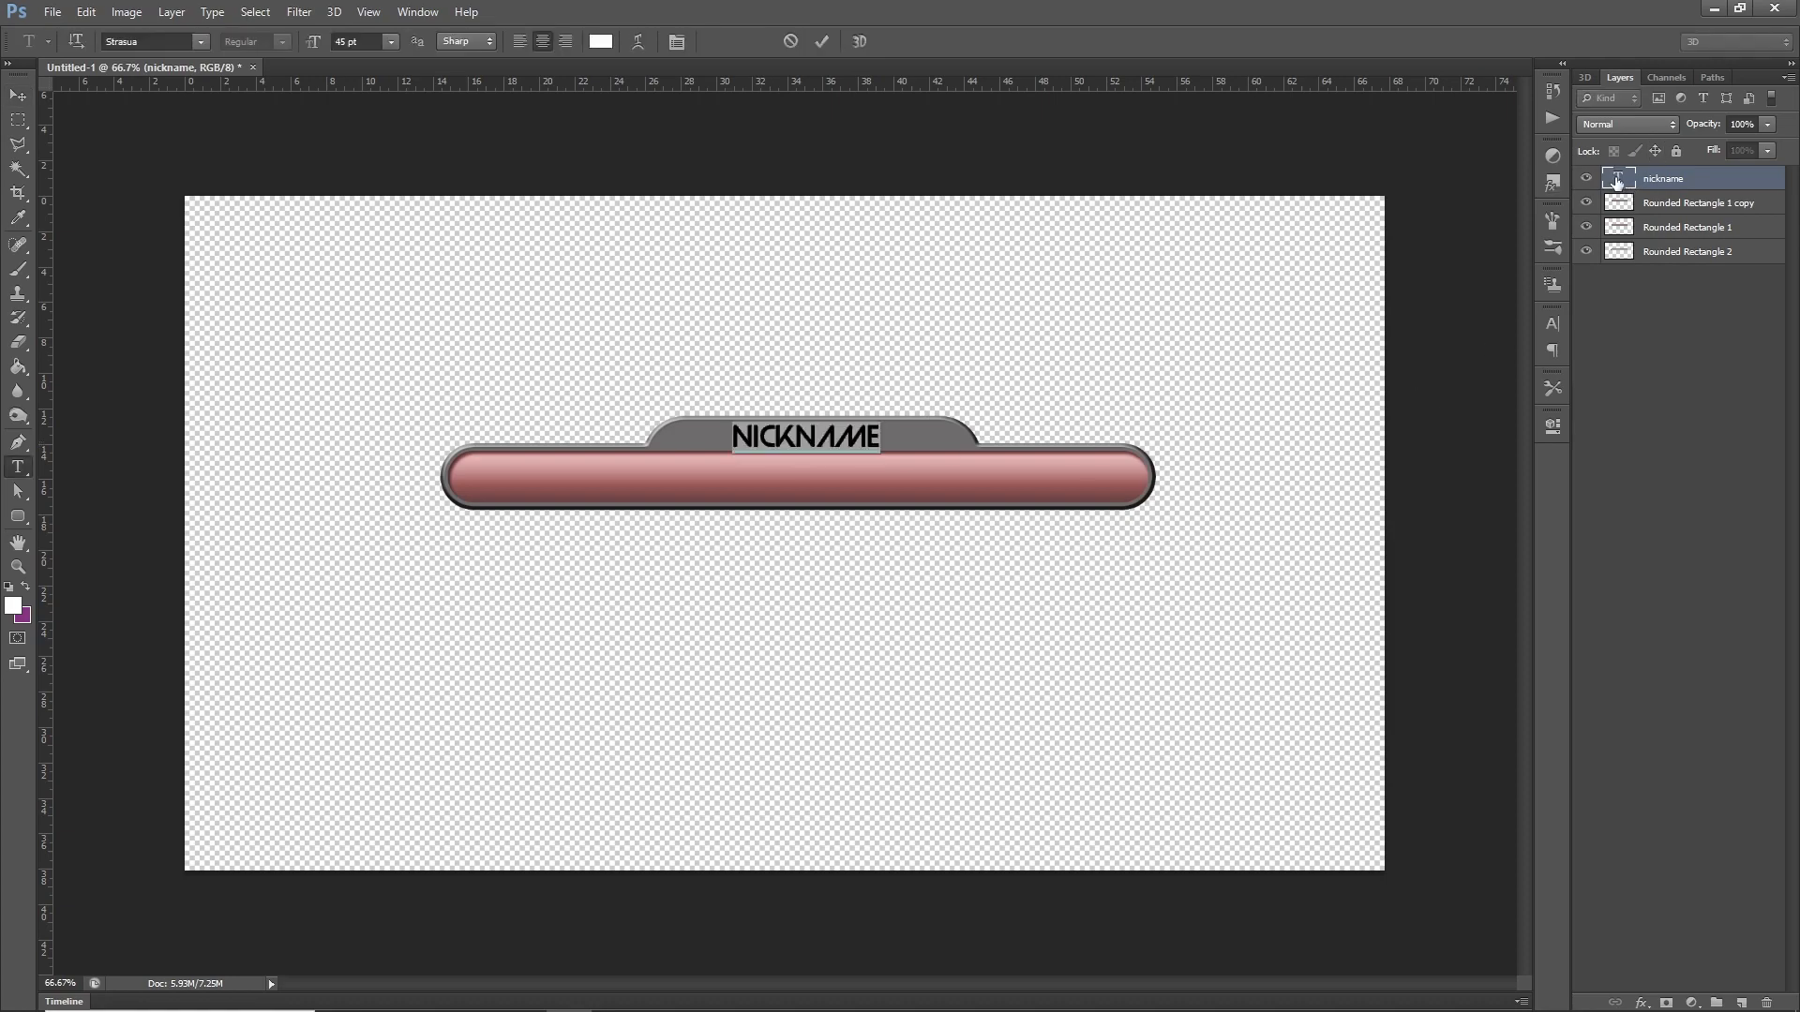
double_click(346, 43)
type("40")
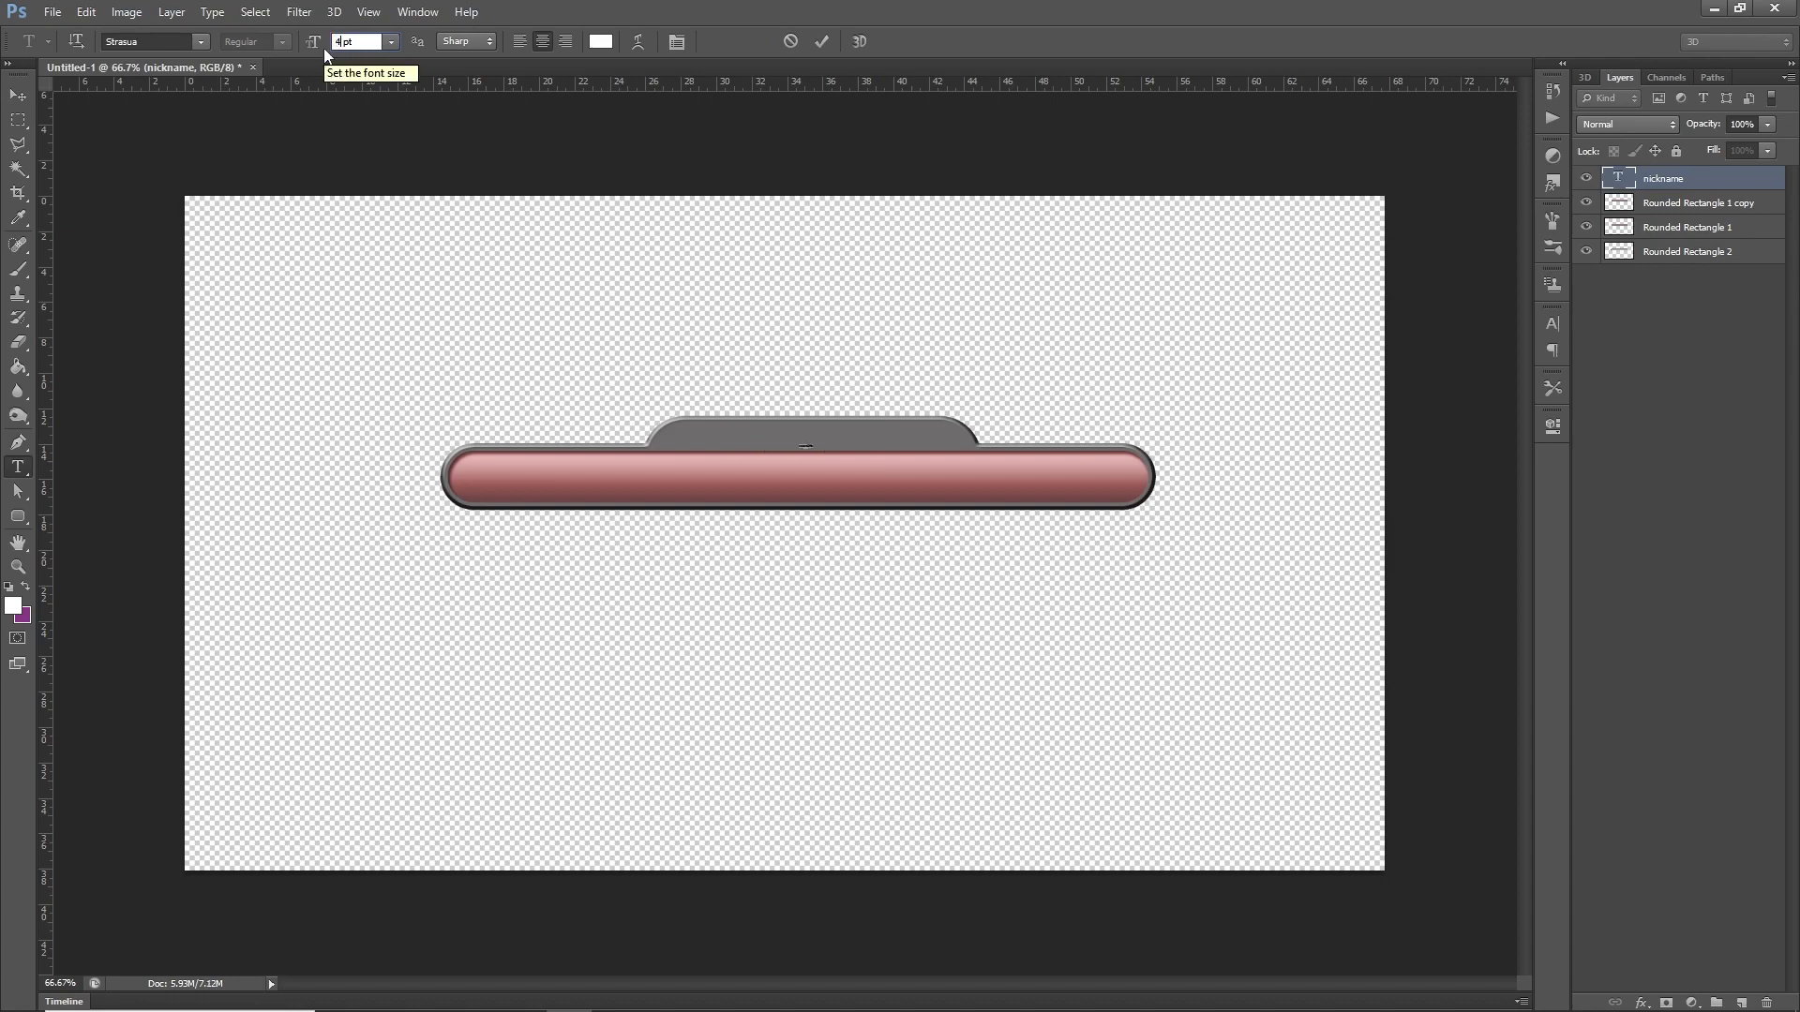
left_click(822, 43)
key("v")
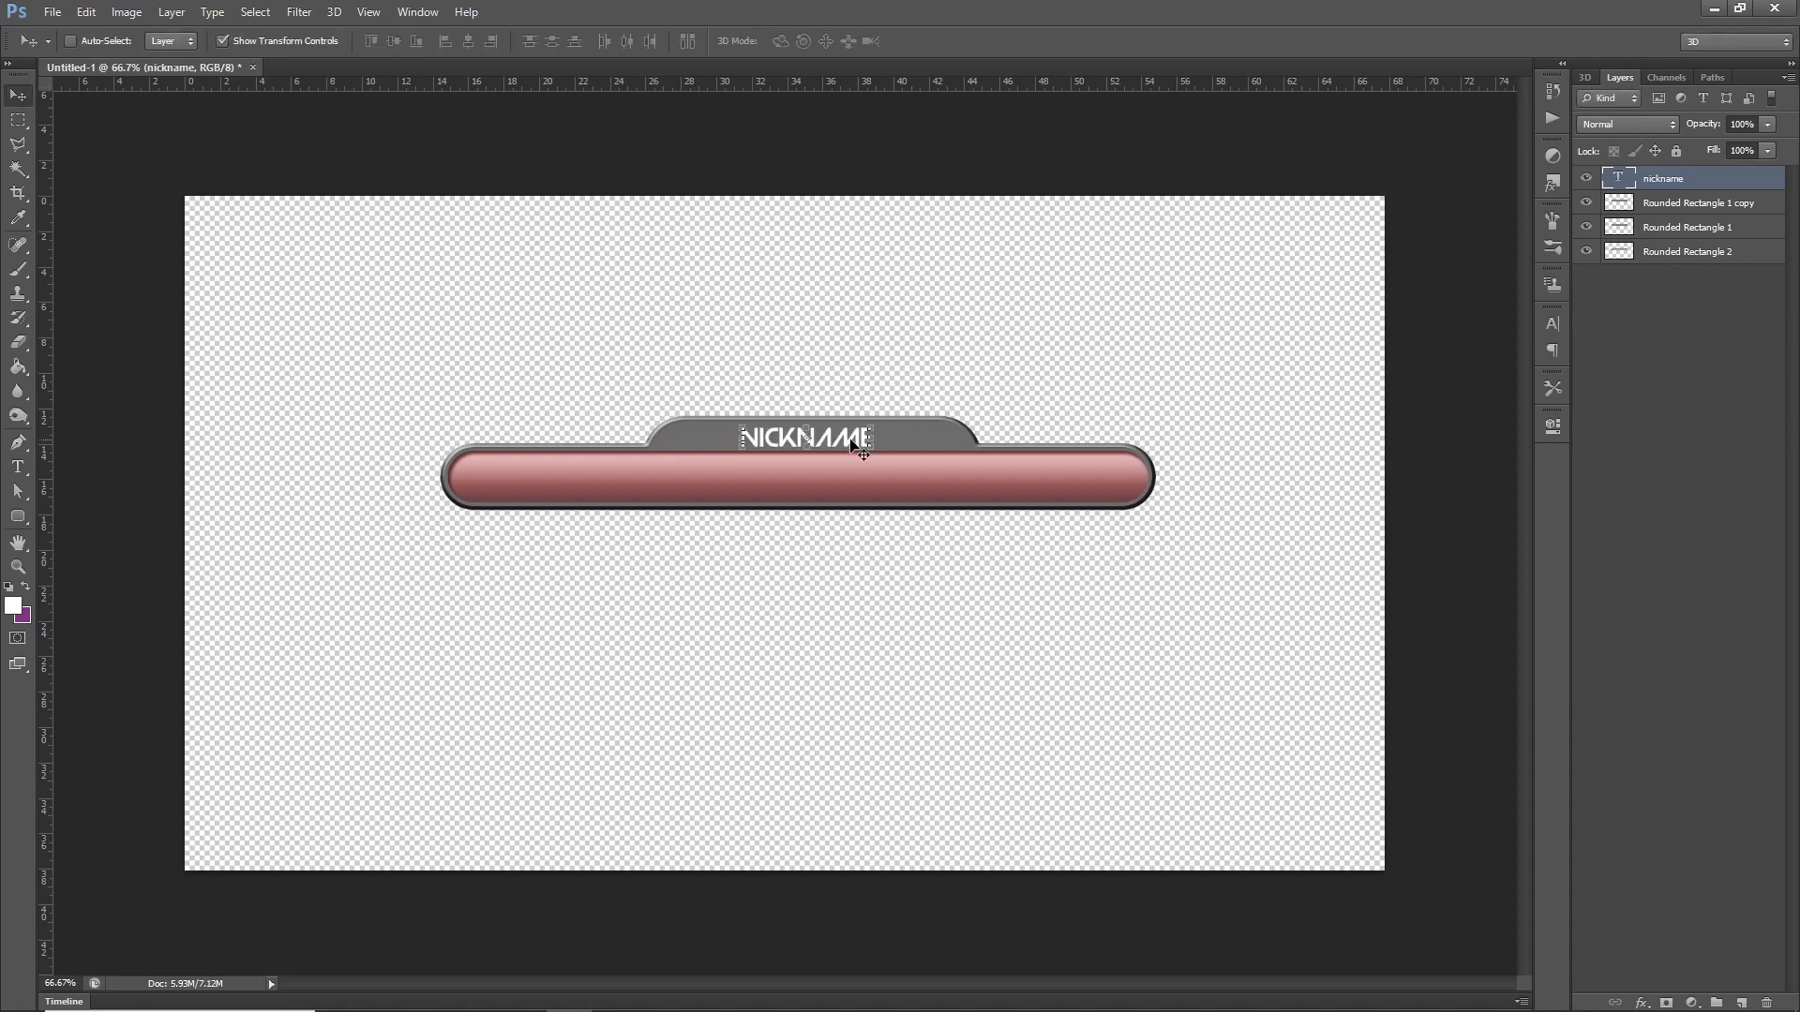
left_click_drag(846, 448, 843, 443)
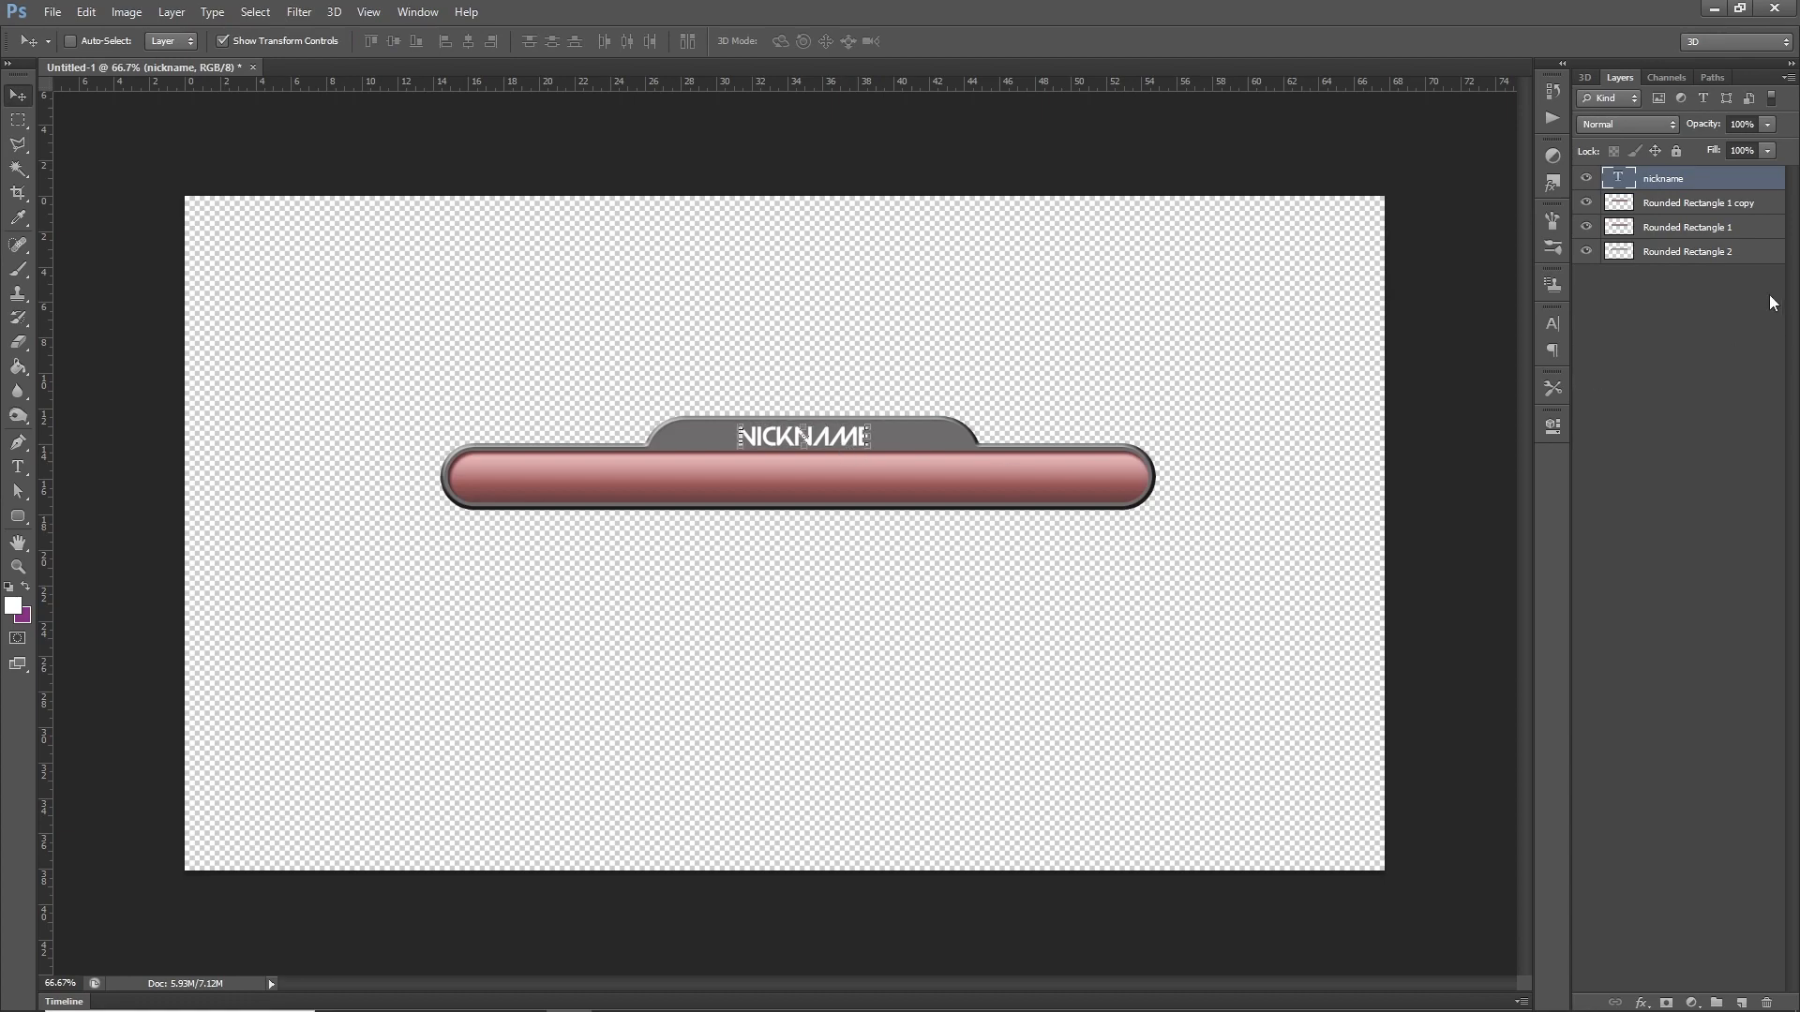
Add an Inner Shadow to the nickname text layer with a distance of 2 px
left_click(1640, 1003)
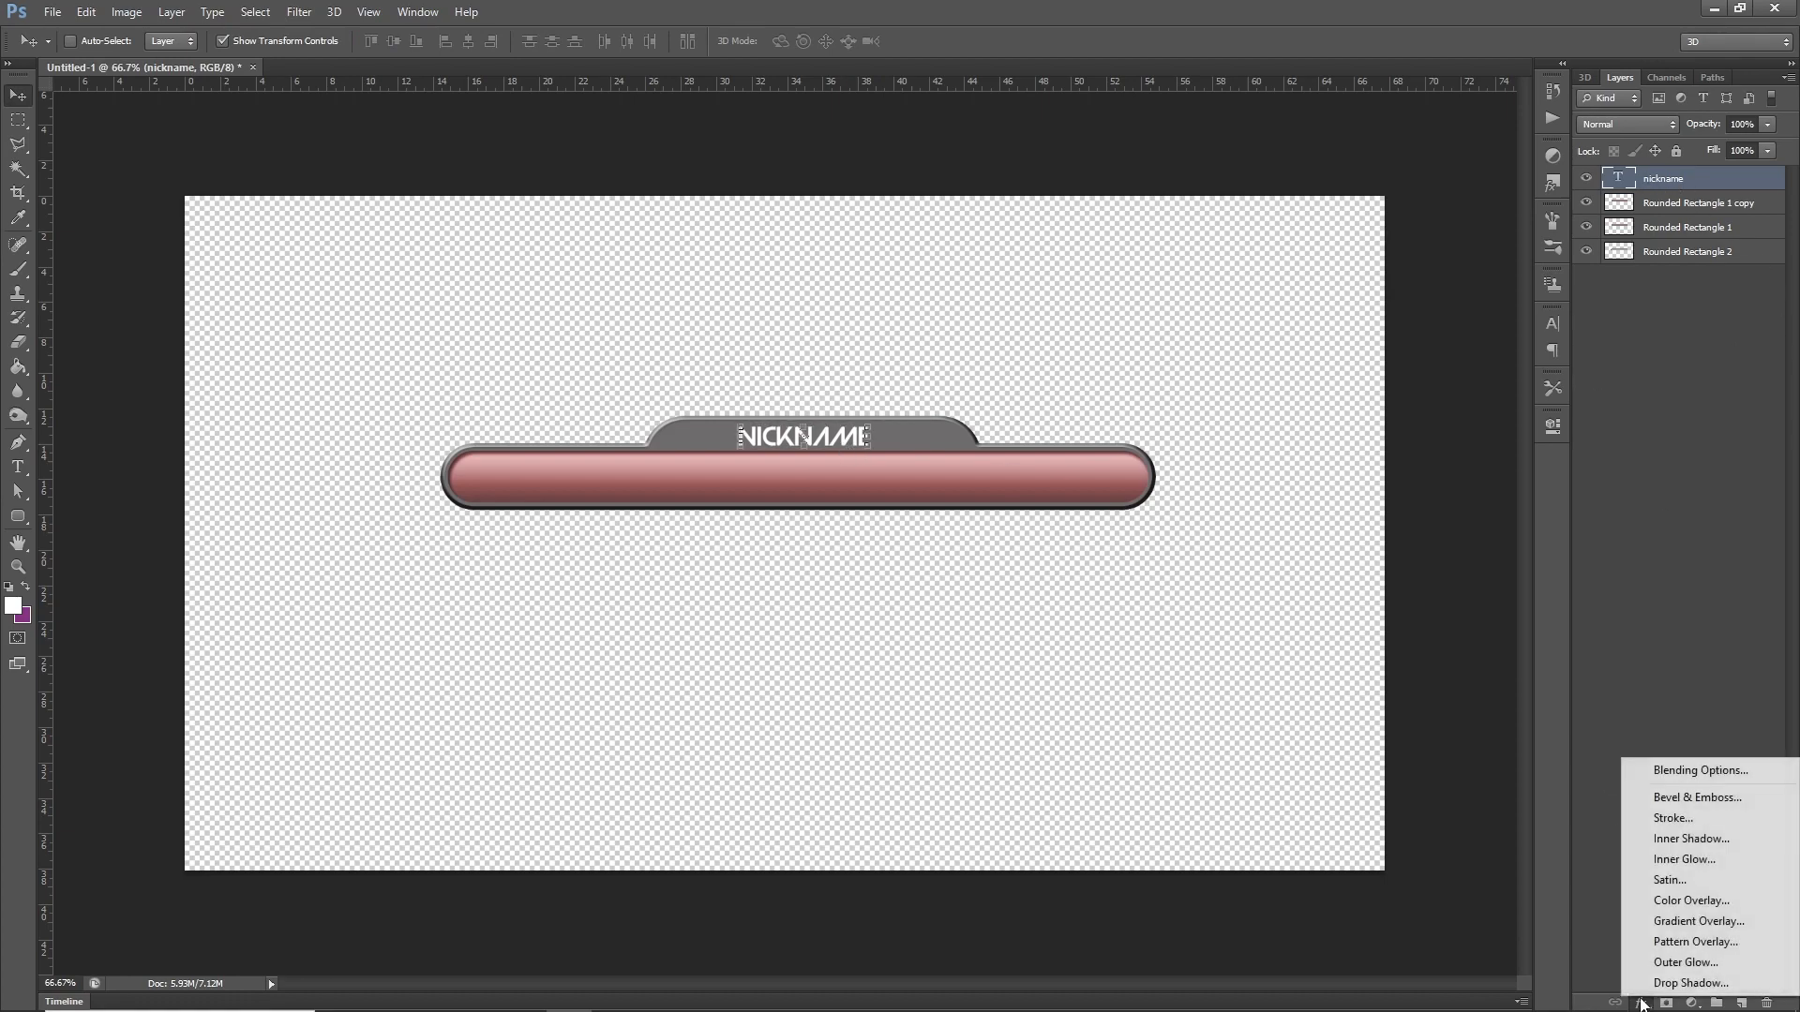
left_click(1699, 839)
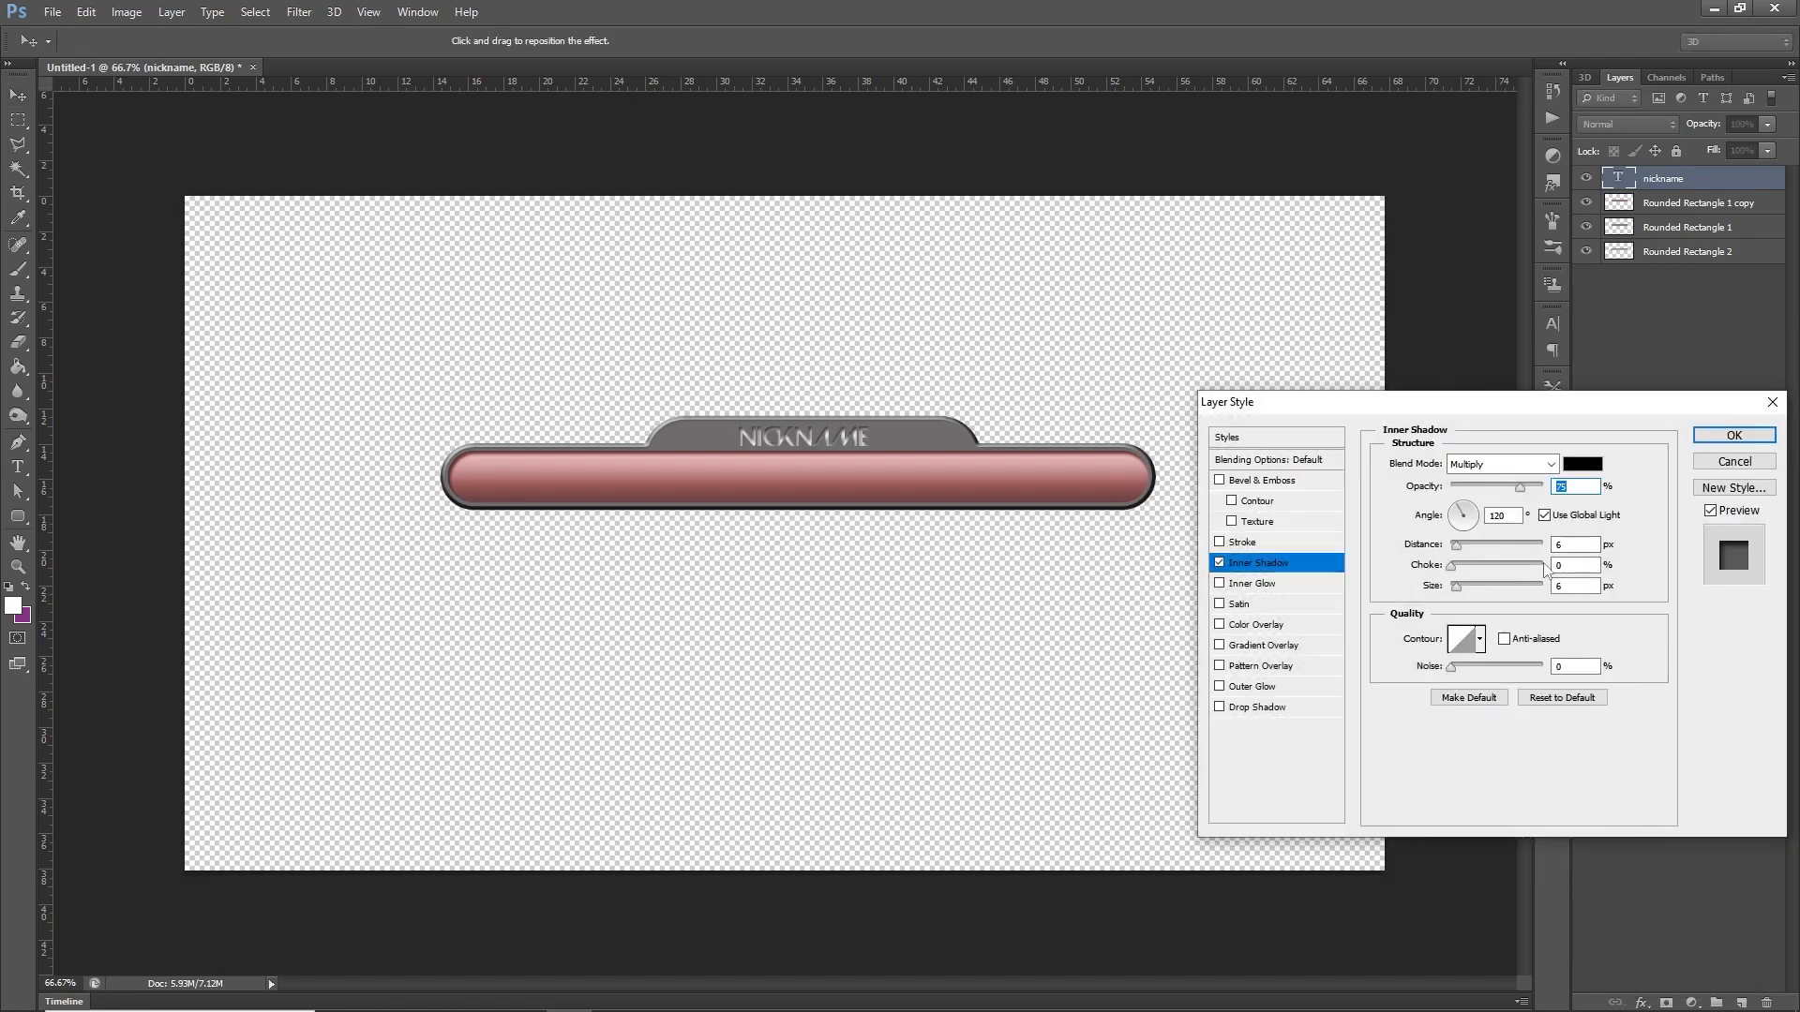
left_click(1538, 544)
type("2")
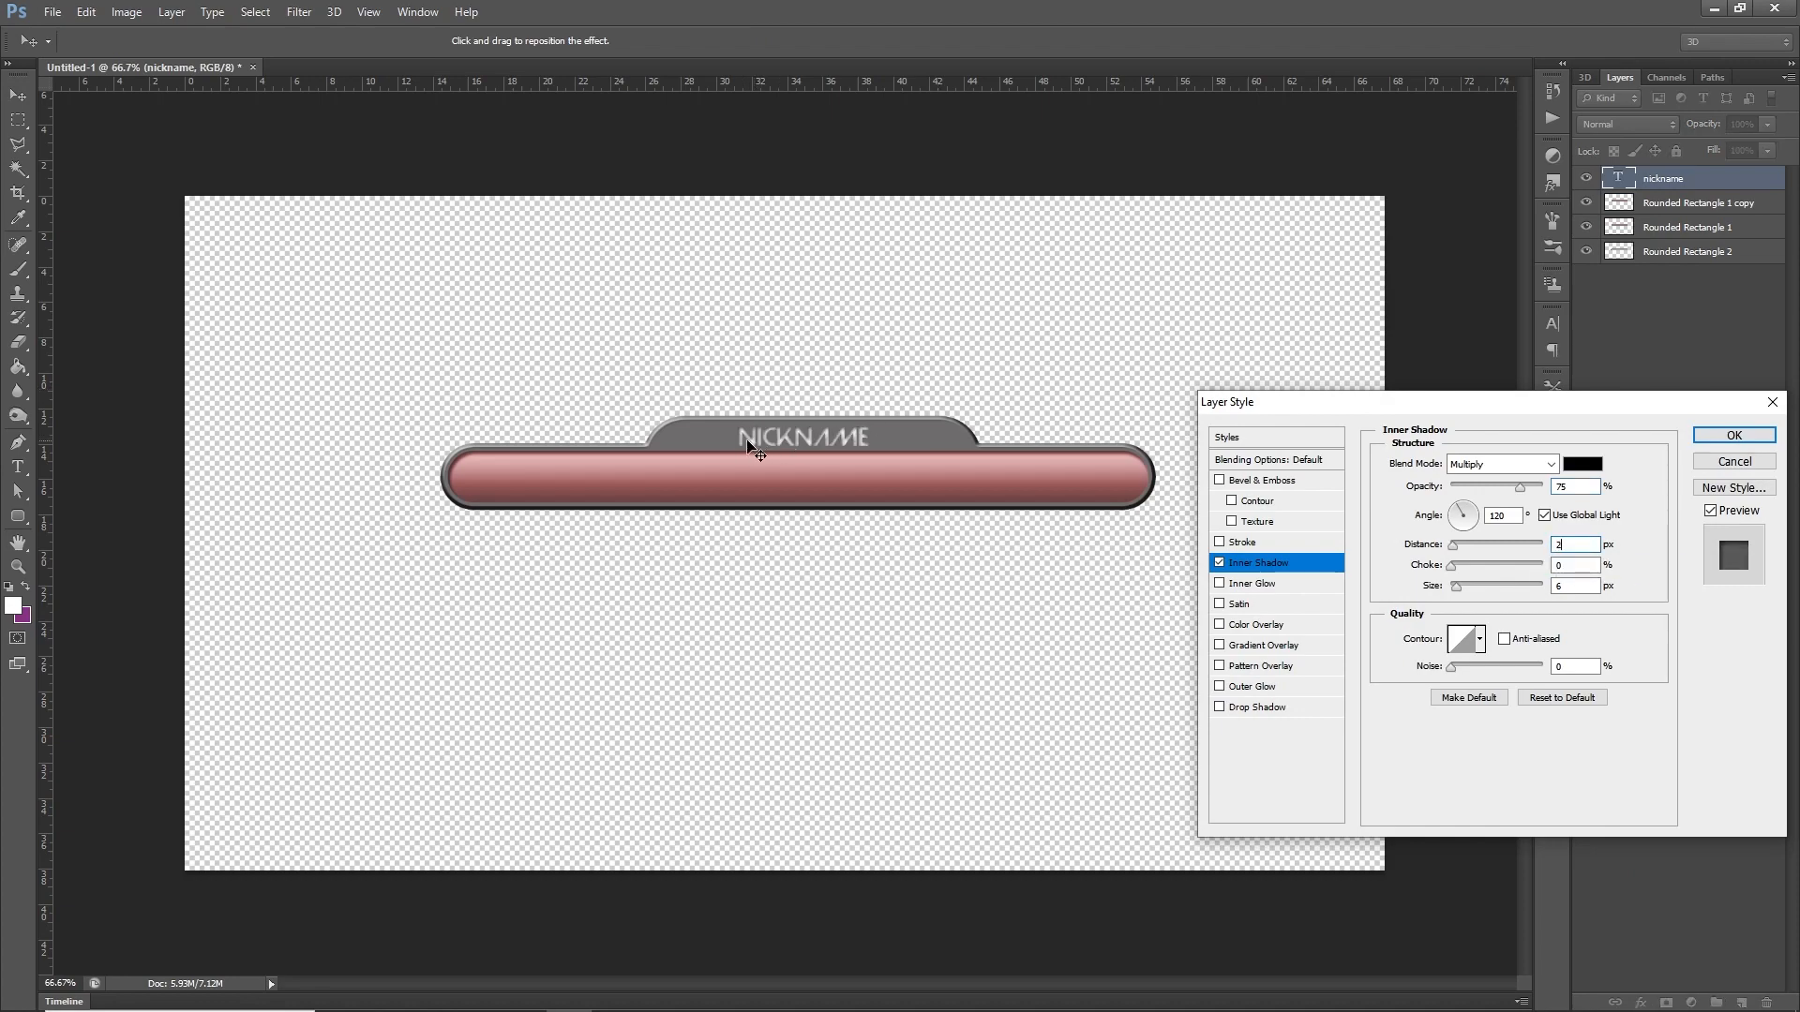
Add a black outside Stroke of 1 px to the nickname text layer
left_click(1220, 543)
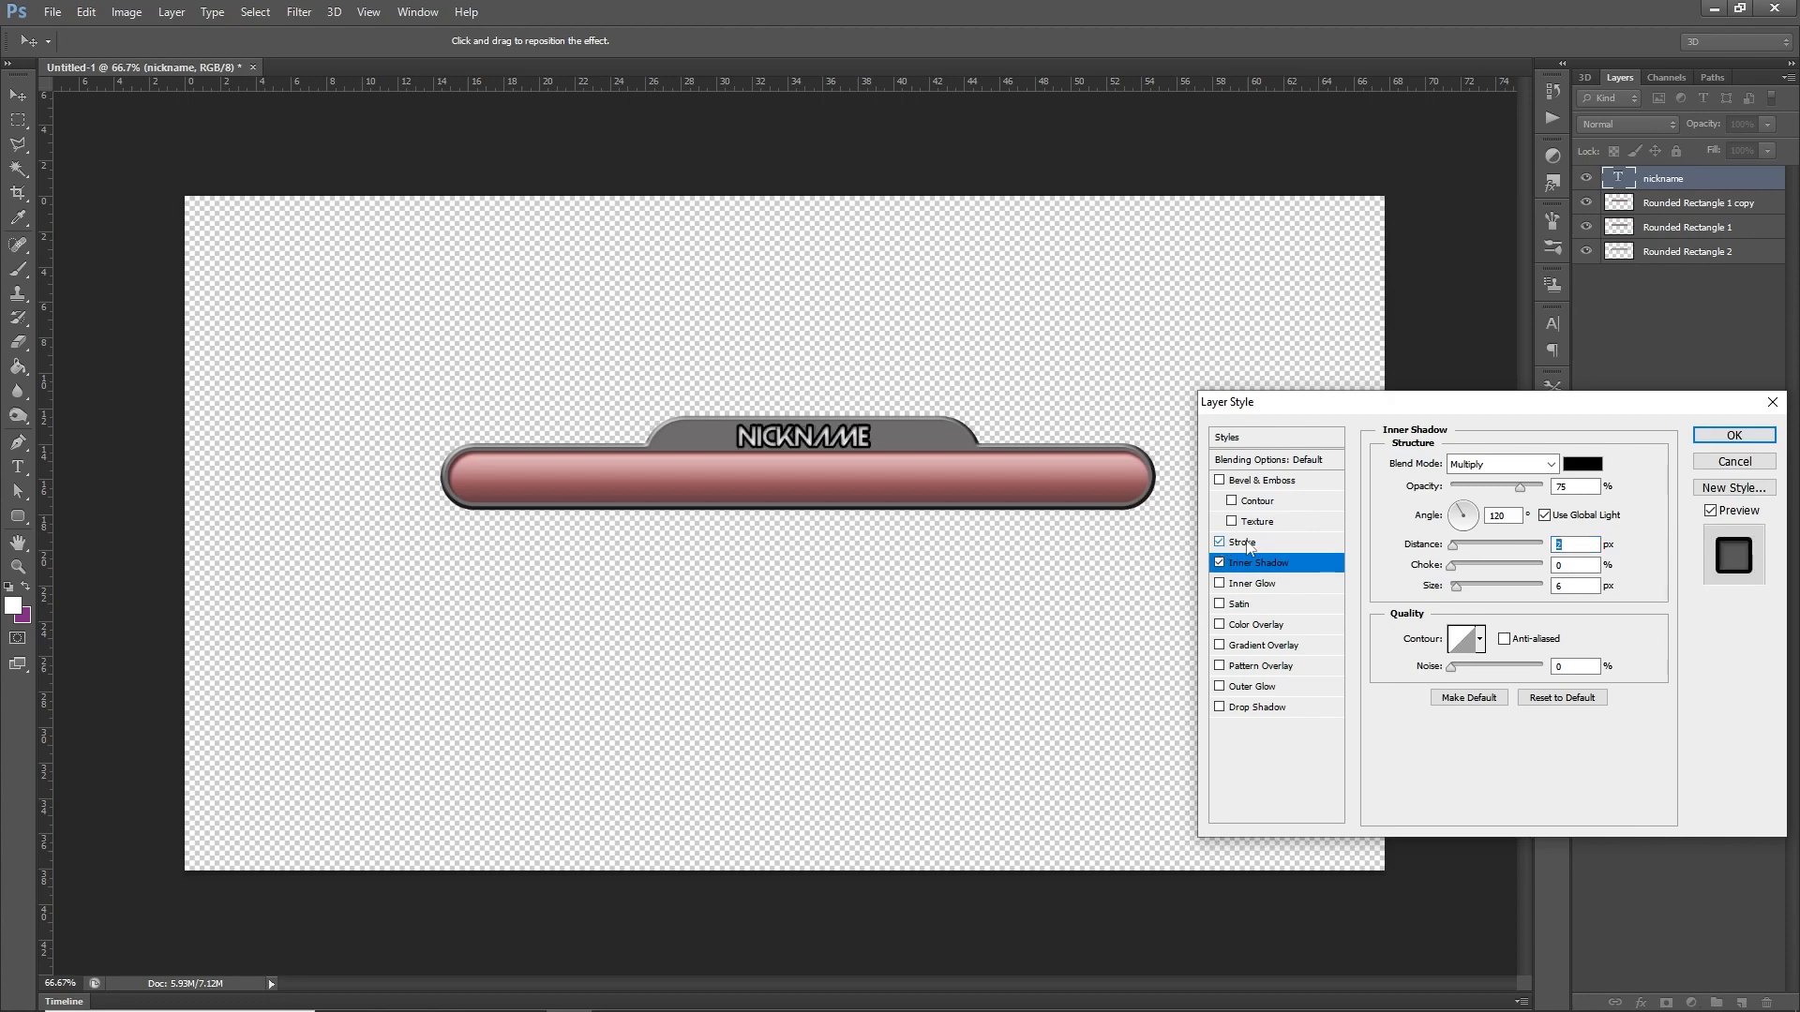
left_click(1244, 543)
left_click_drag(1568, 462, 1530, 463)
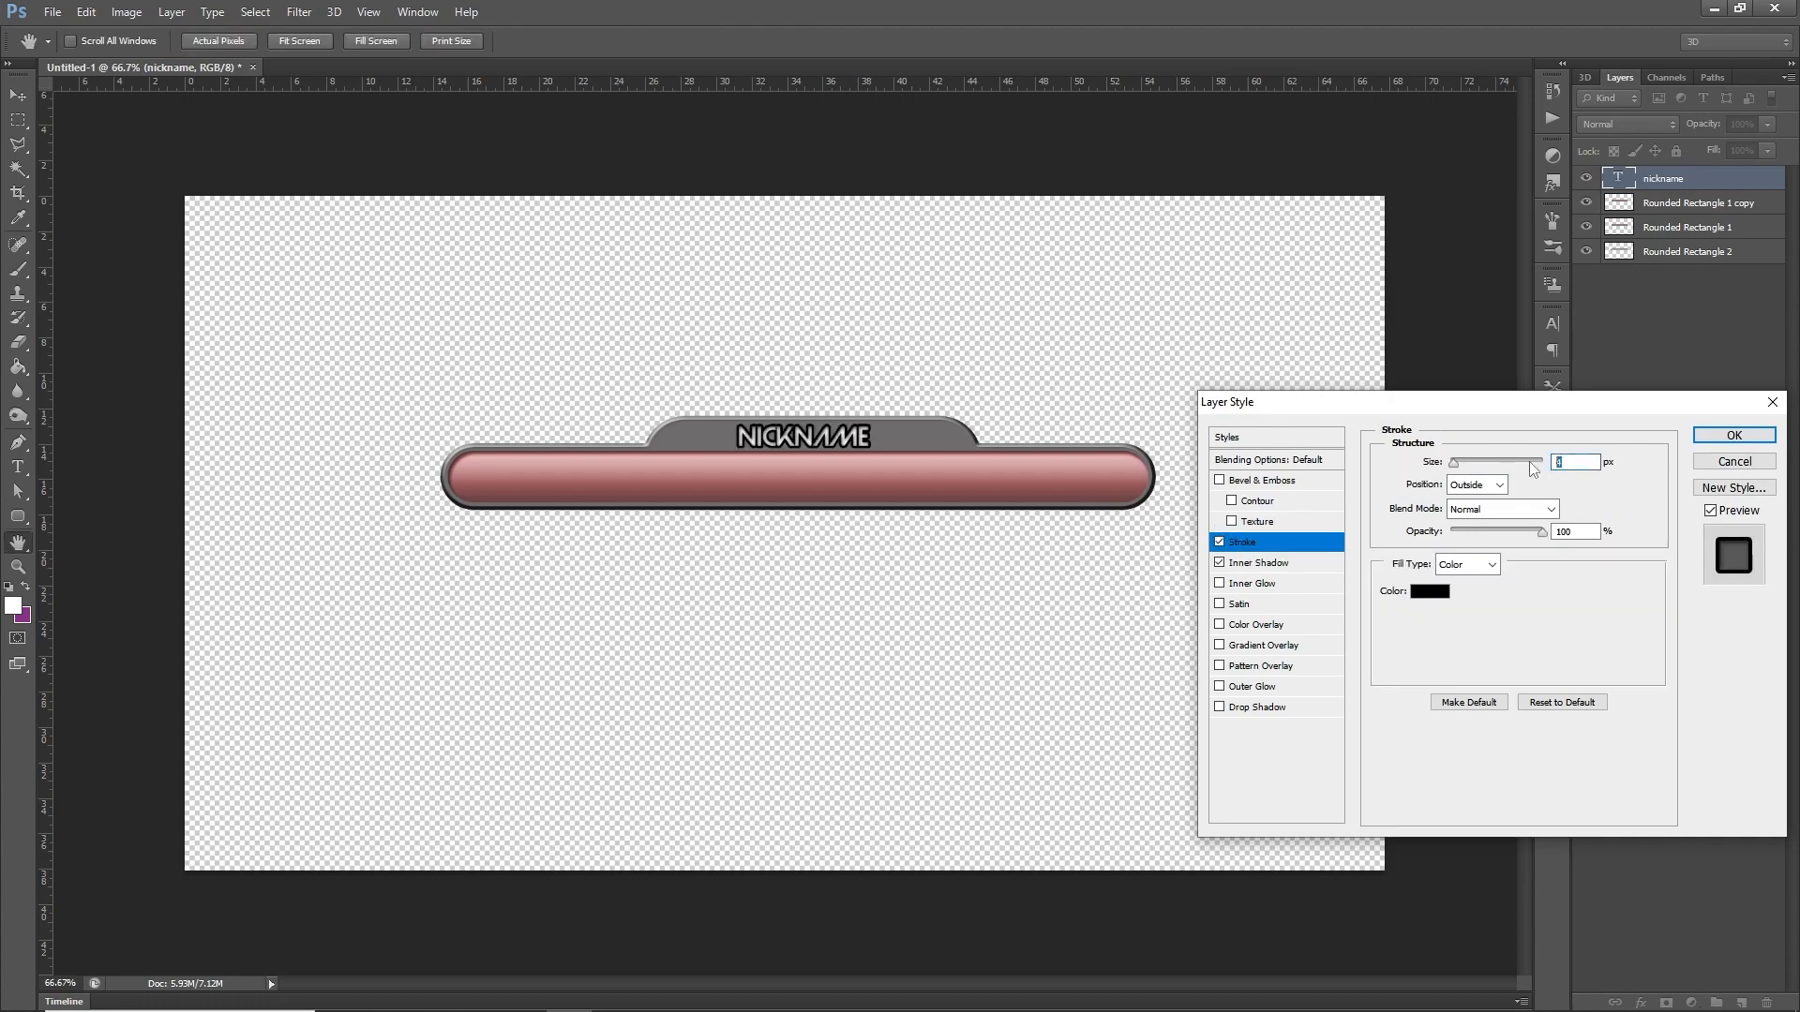
type("1")
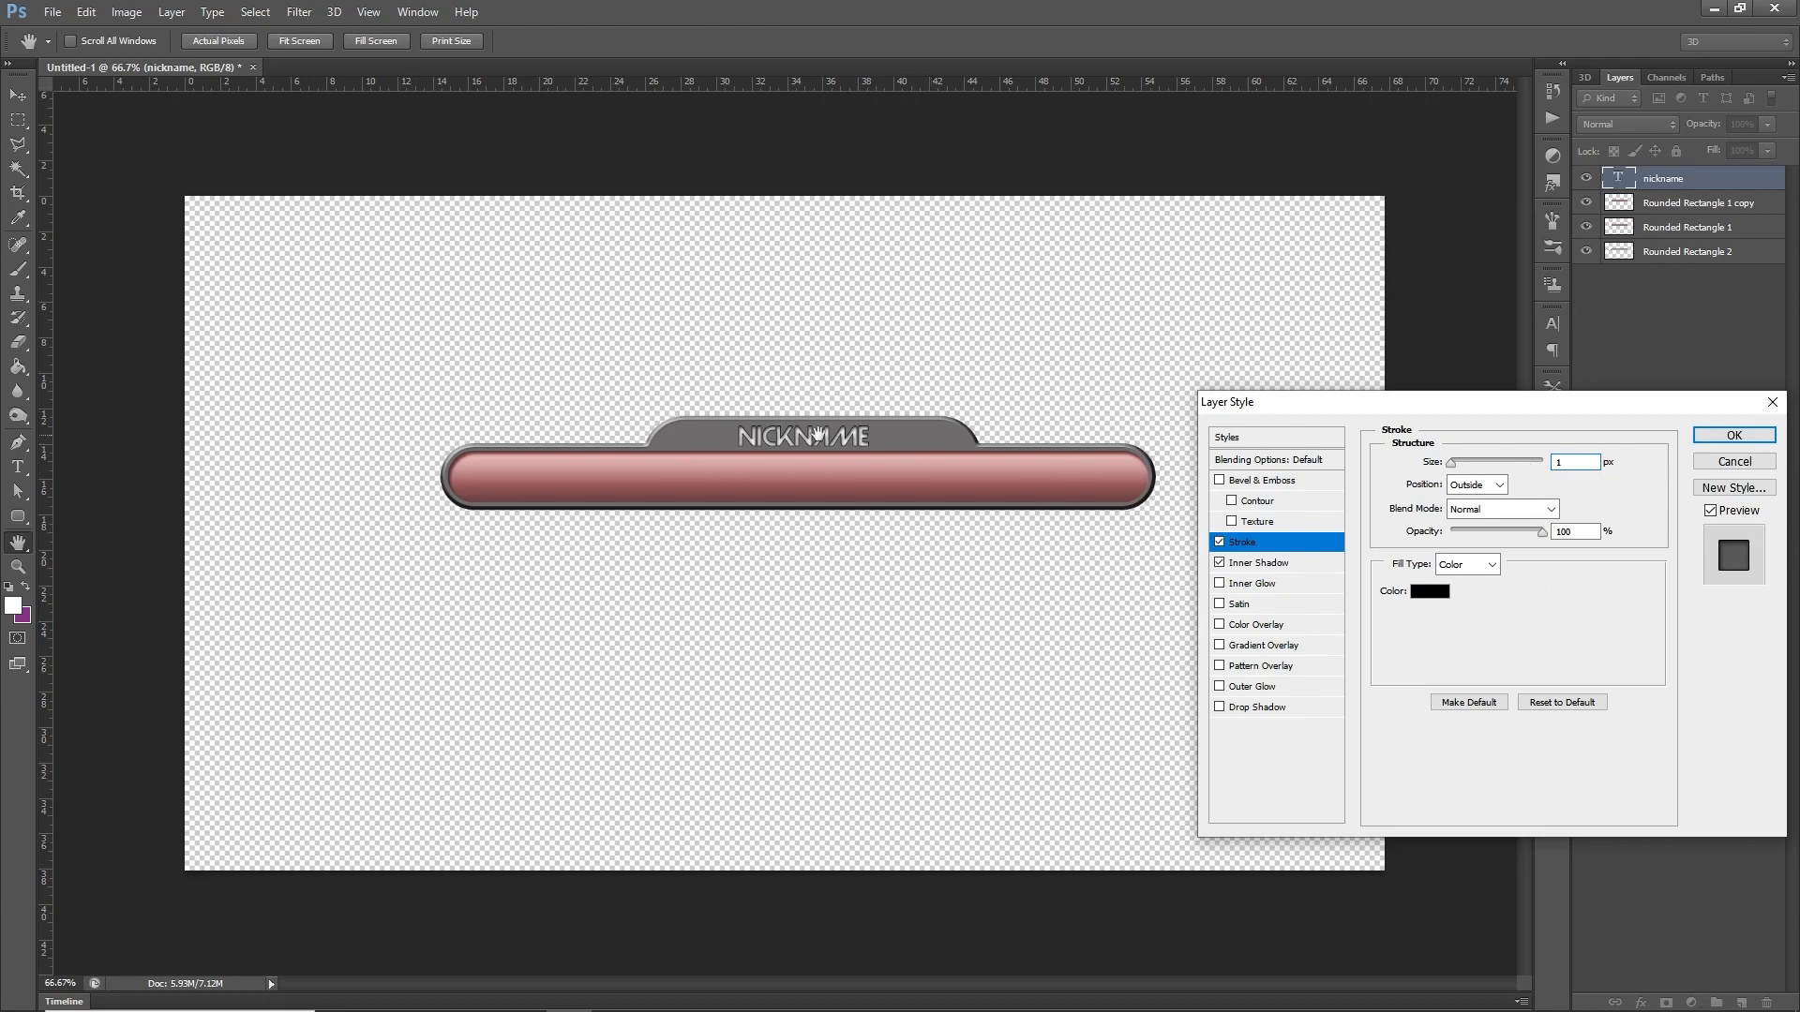
Set the text's Inner Shadow opacity to 45%, apply the layer style and deselect the layer
left_click(1253, 564)
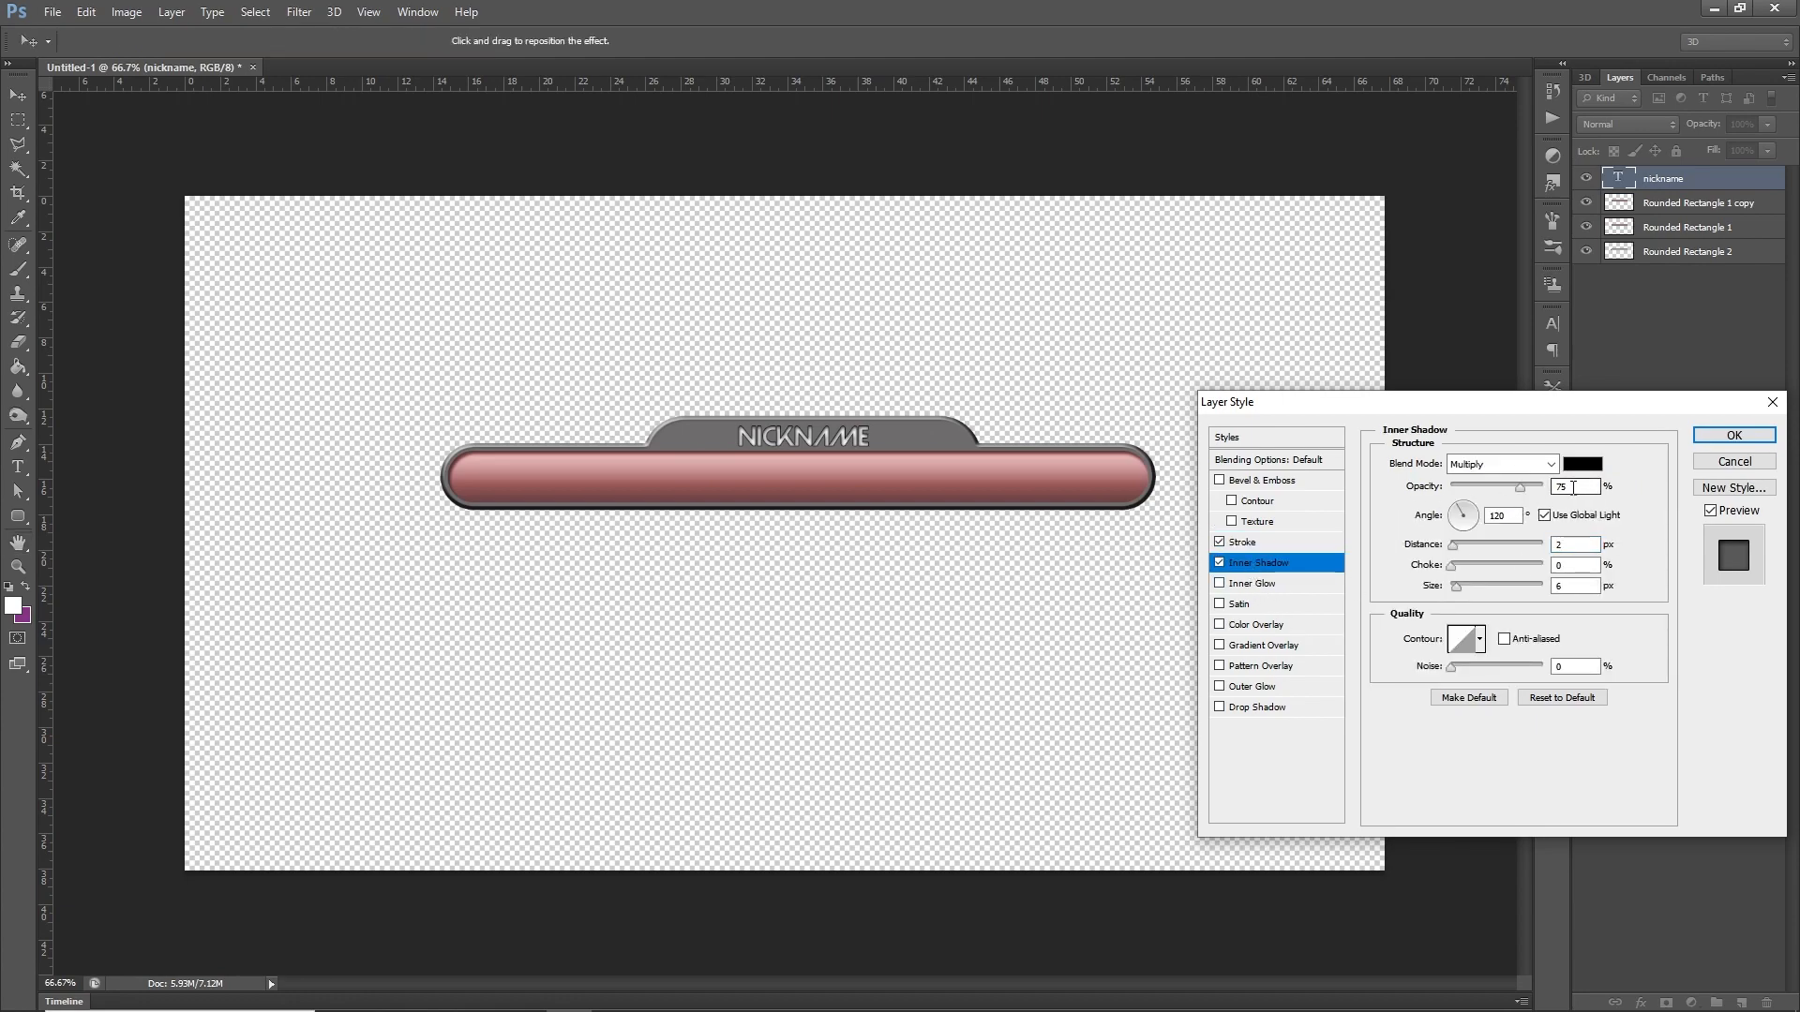
double_click(1575, 488)
type("45")
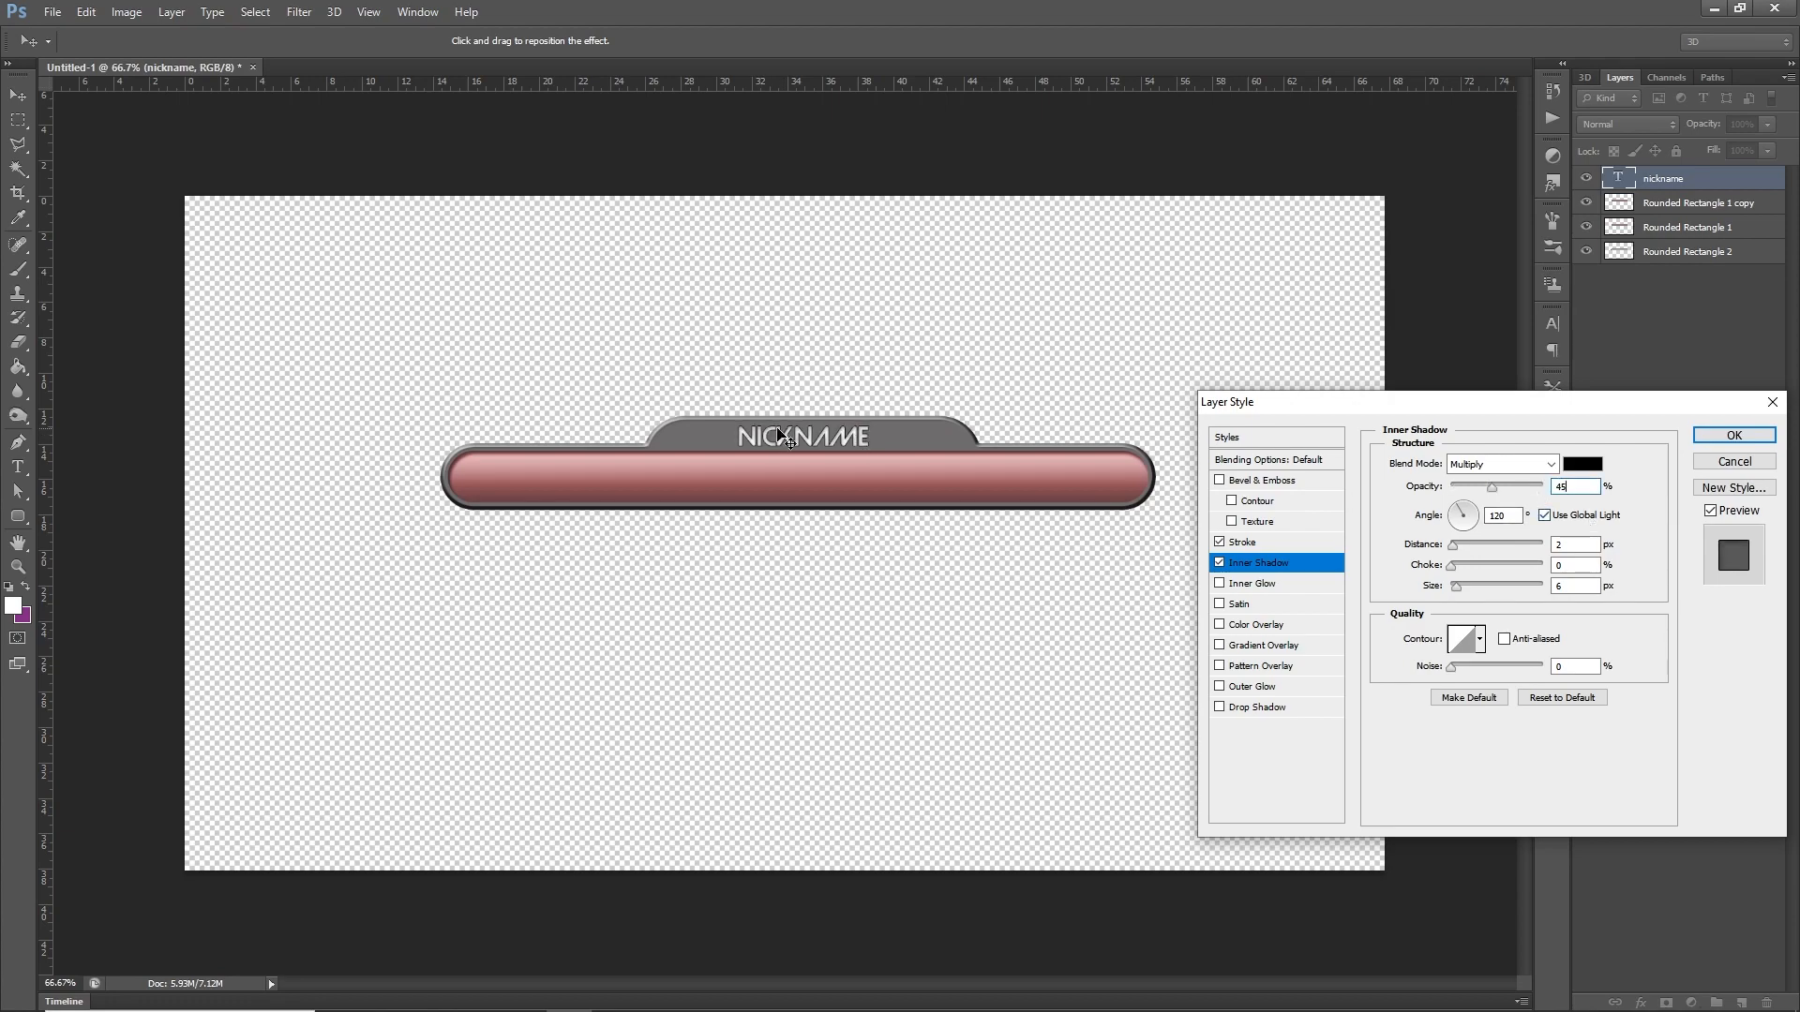
left_click(1733, 437)
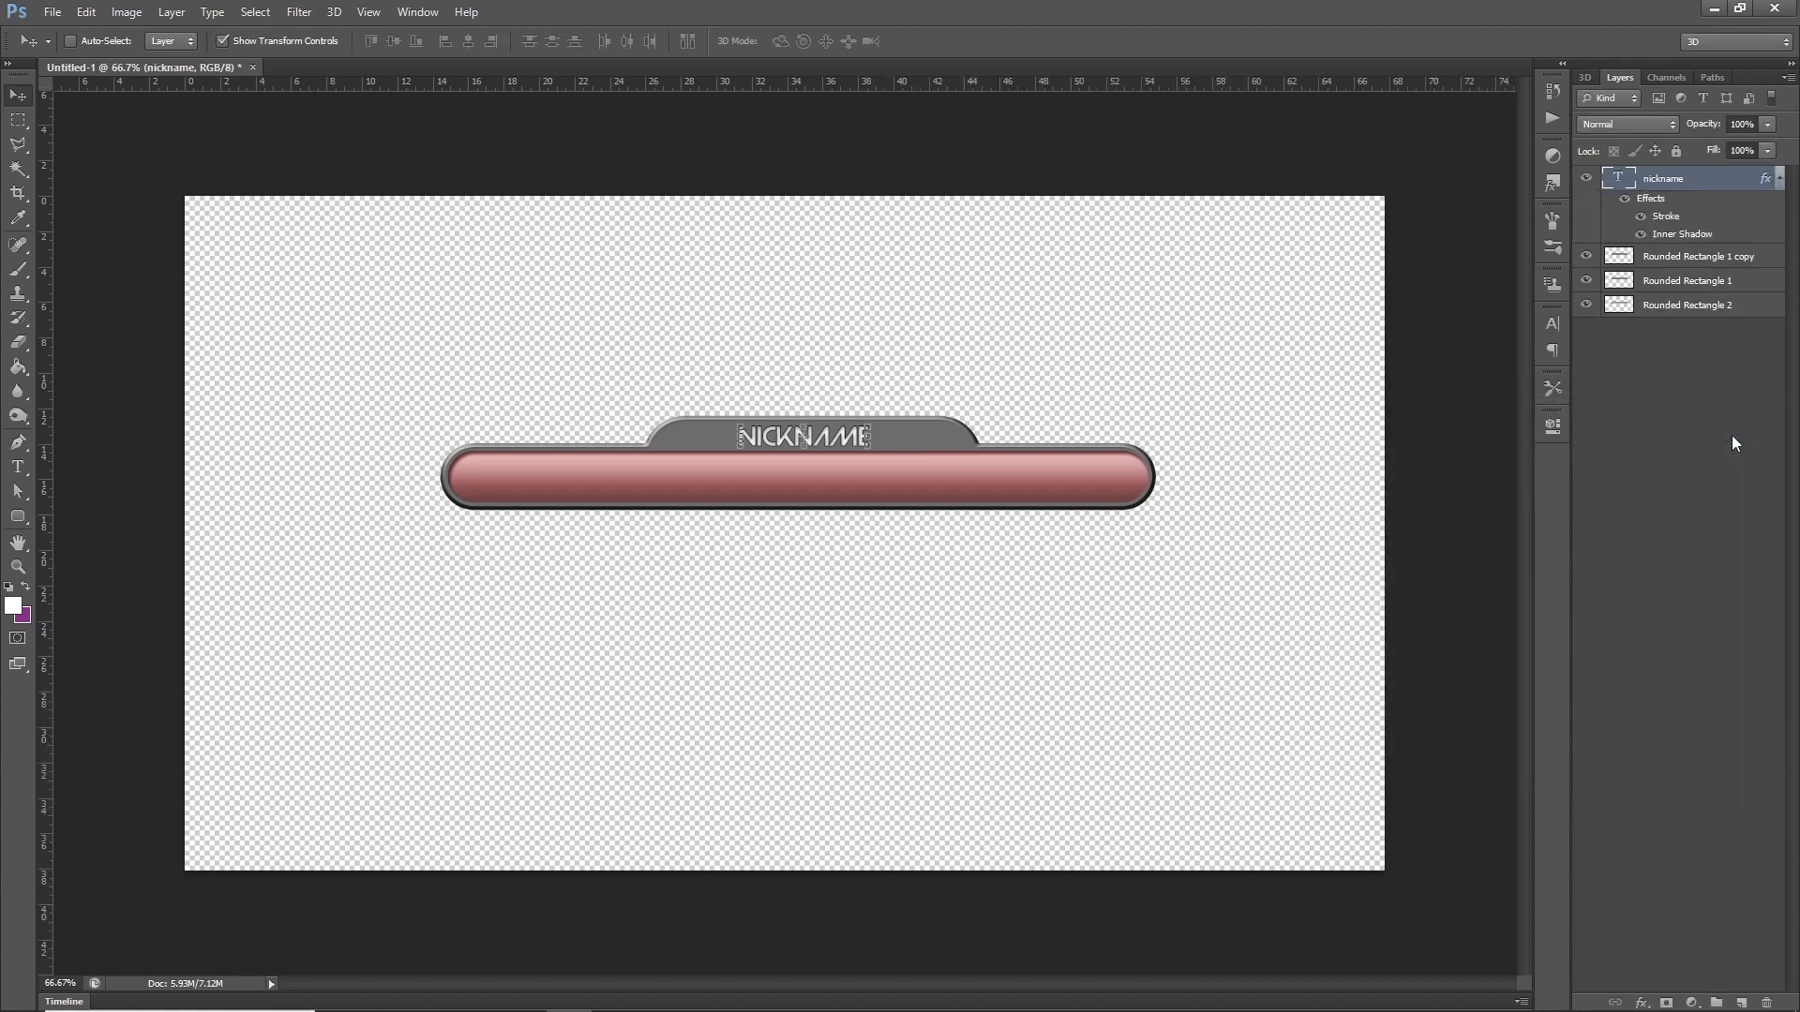
left_click(1696, 456)
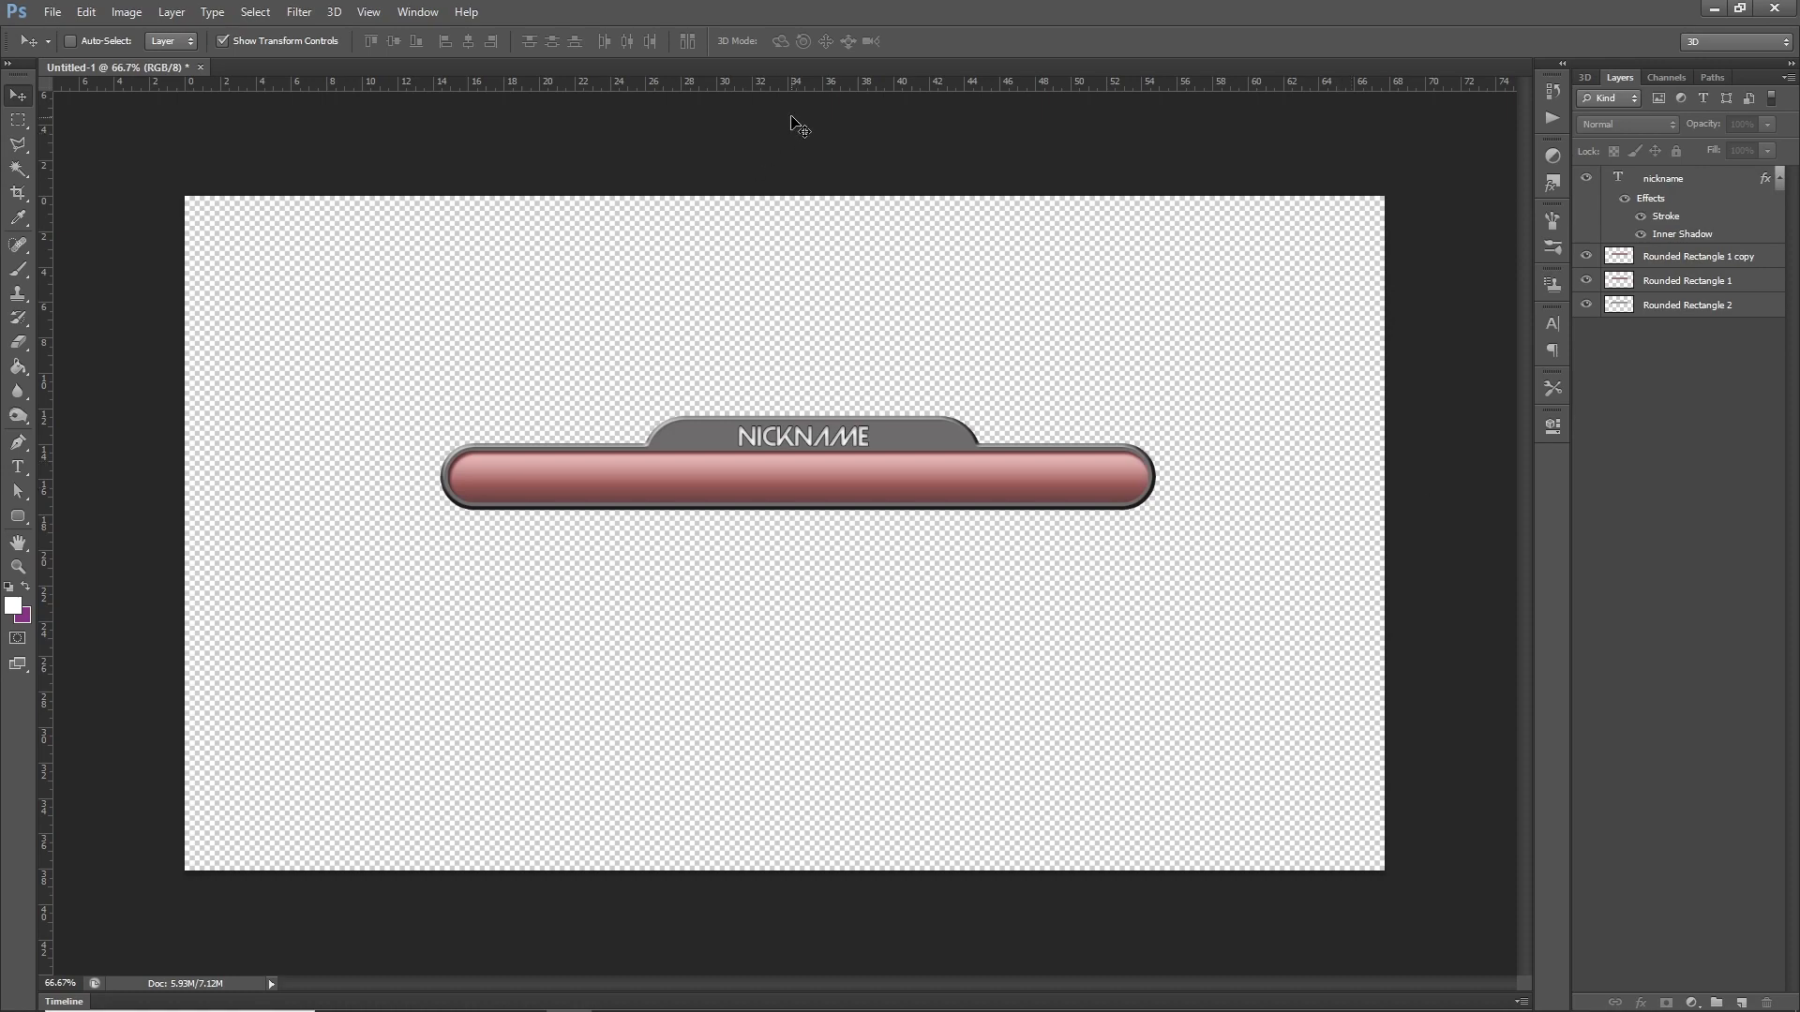
Place two horizontal guides just above the tab and below the bar, and two vertical guides just outside the bar's ends
left_click_drag(778, 86, 825, 412)
left_click_drag(815, 141, 835, 519)
left_click_drag(50, 454, 433, 474)
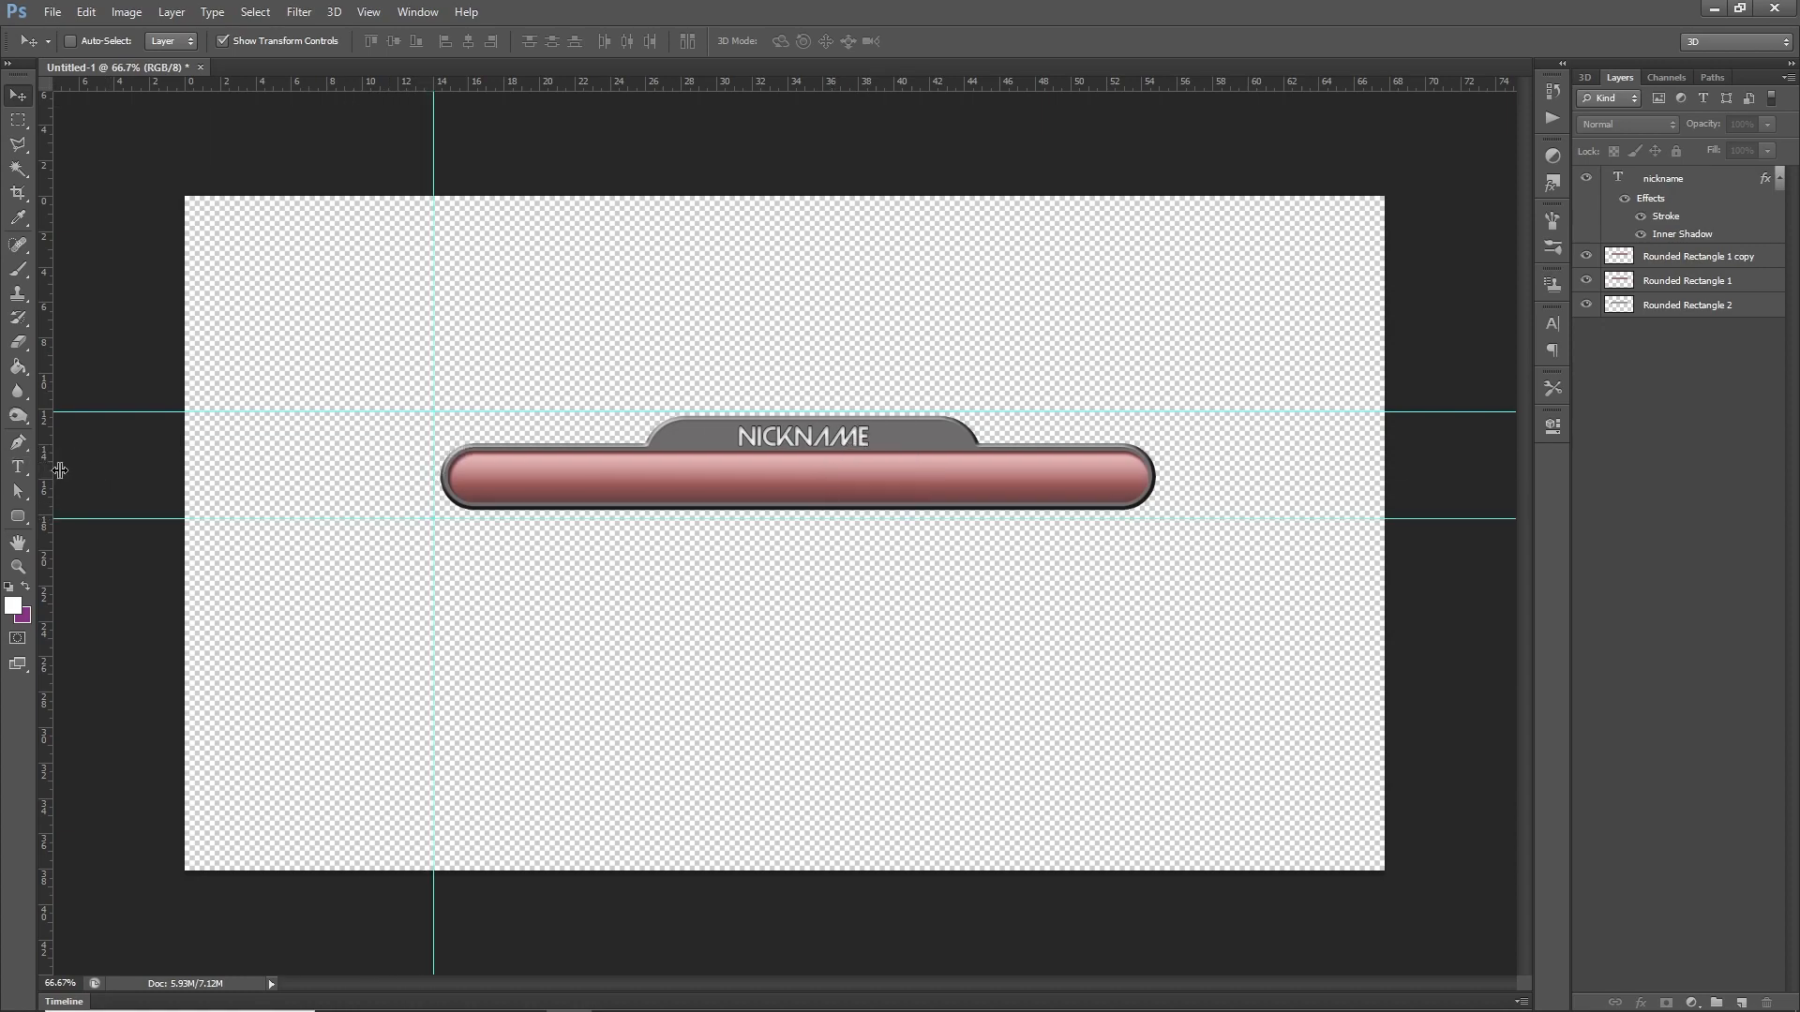
left_click_drag(47, 455, 1164, 473)
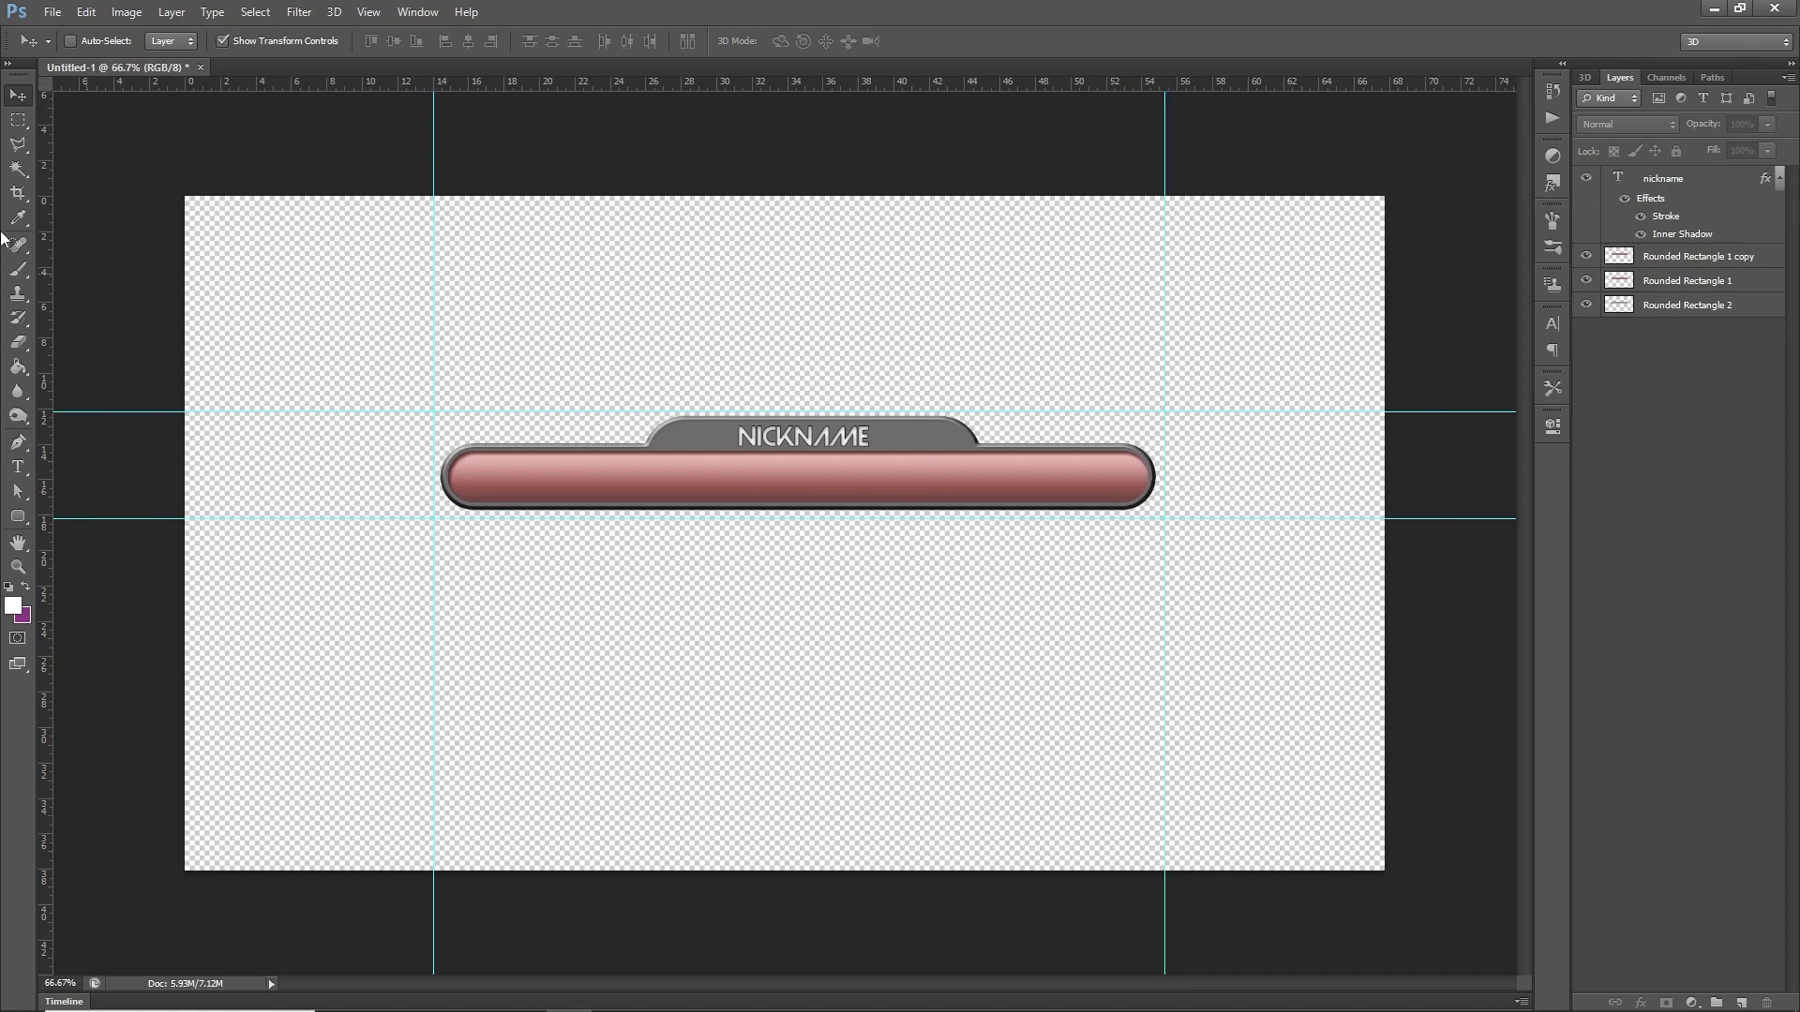
Select the rectangle enclosed by the four guides and crop the image to it
left_click(18, 120)
left_click_drag(432, 411, 1166, 516)
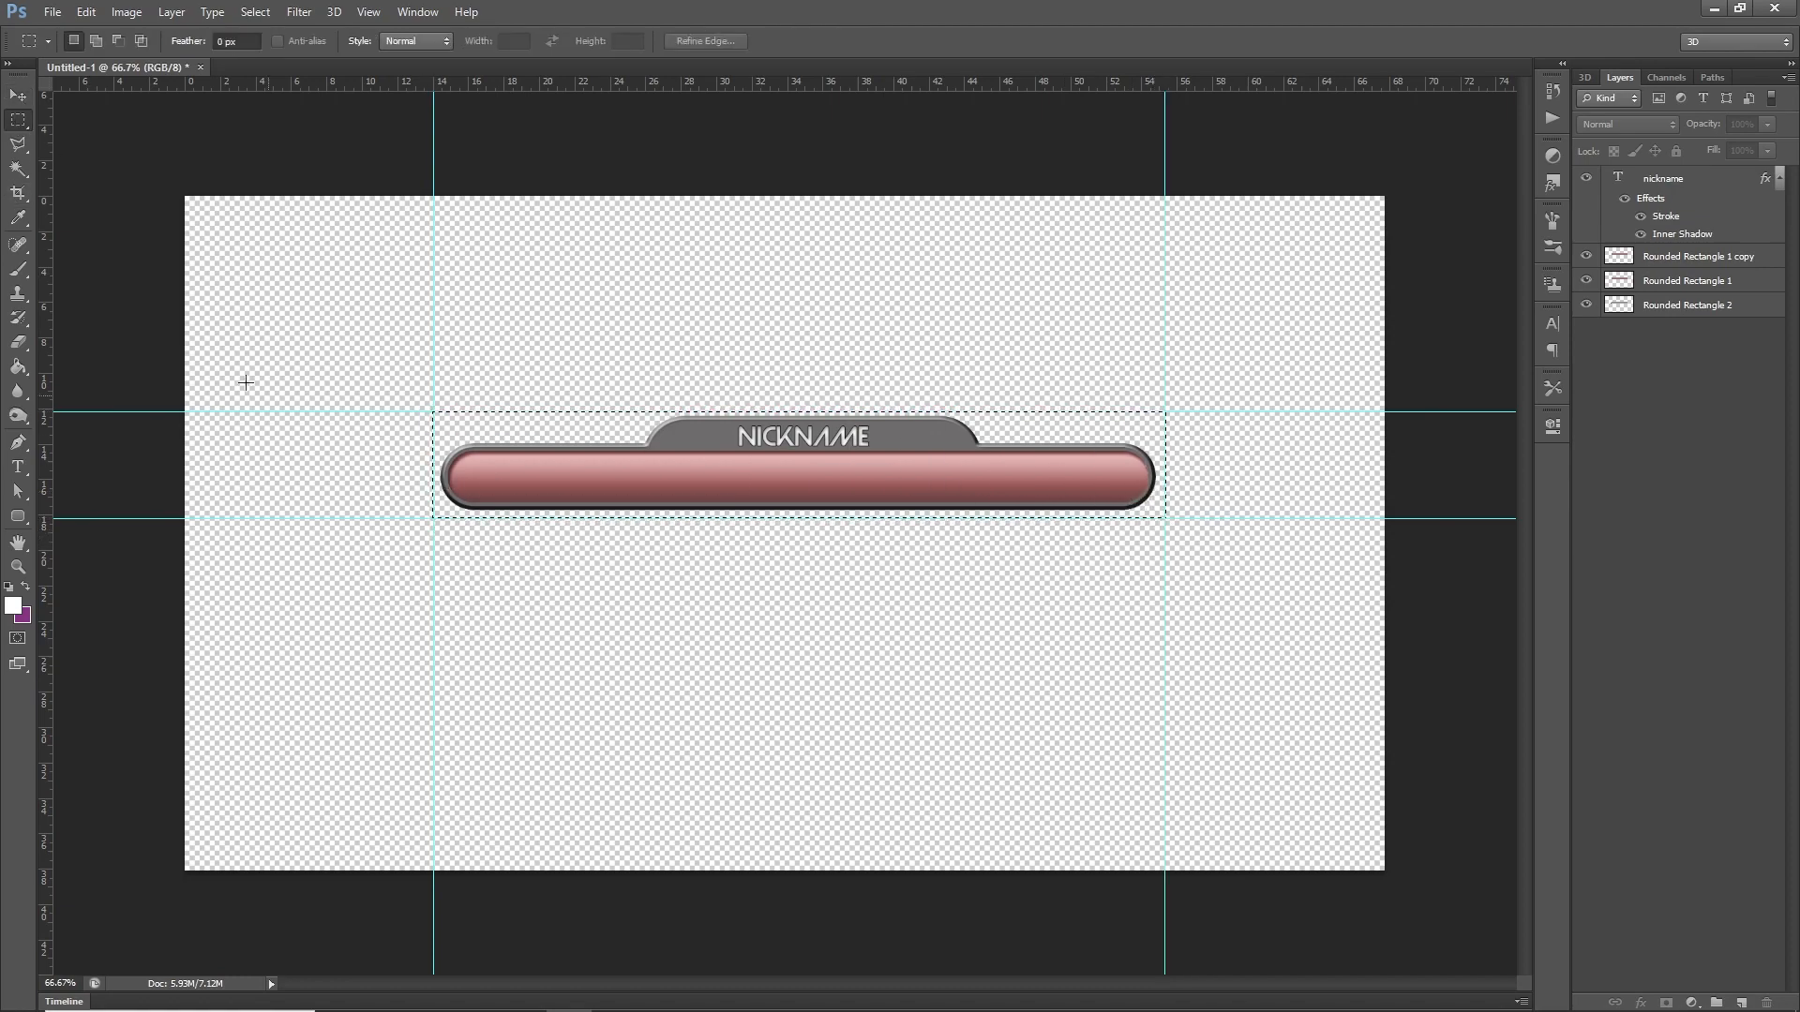
left_click(126, 12)
left_click(167, 199)
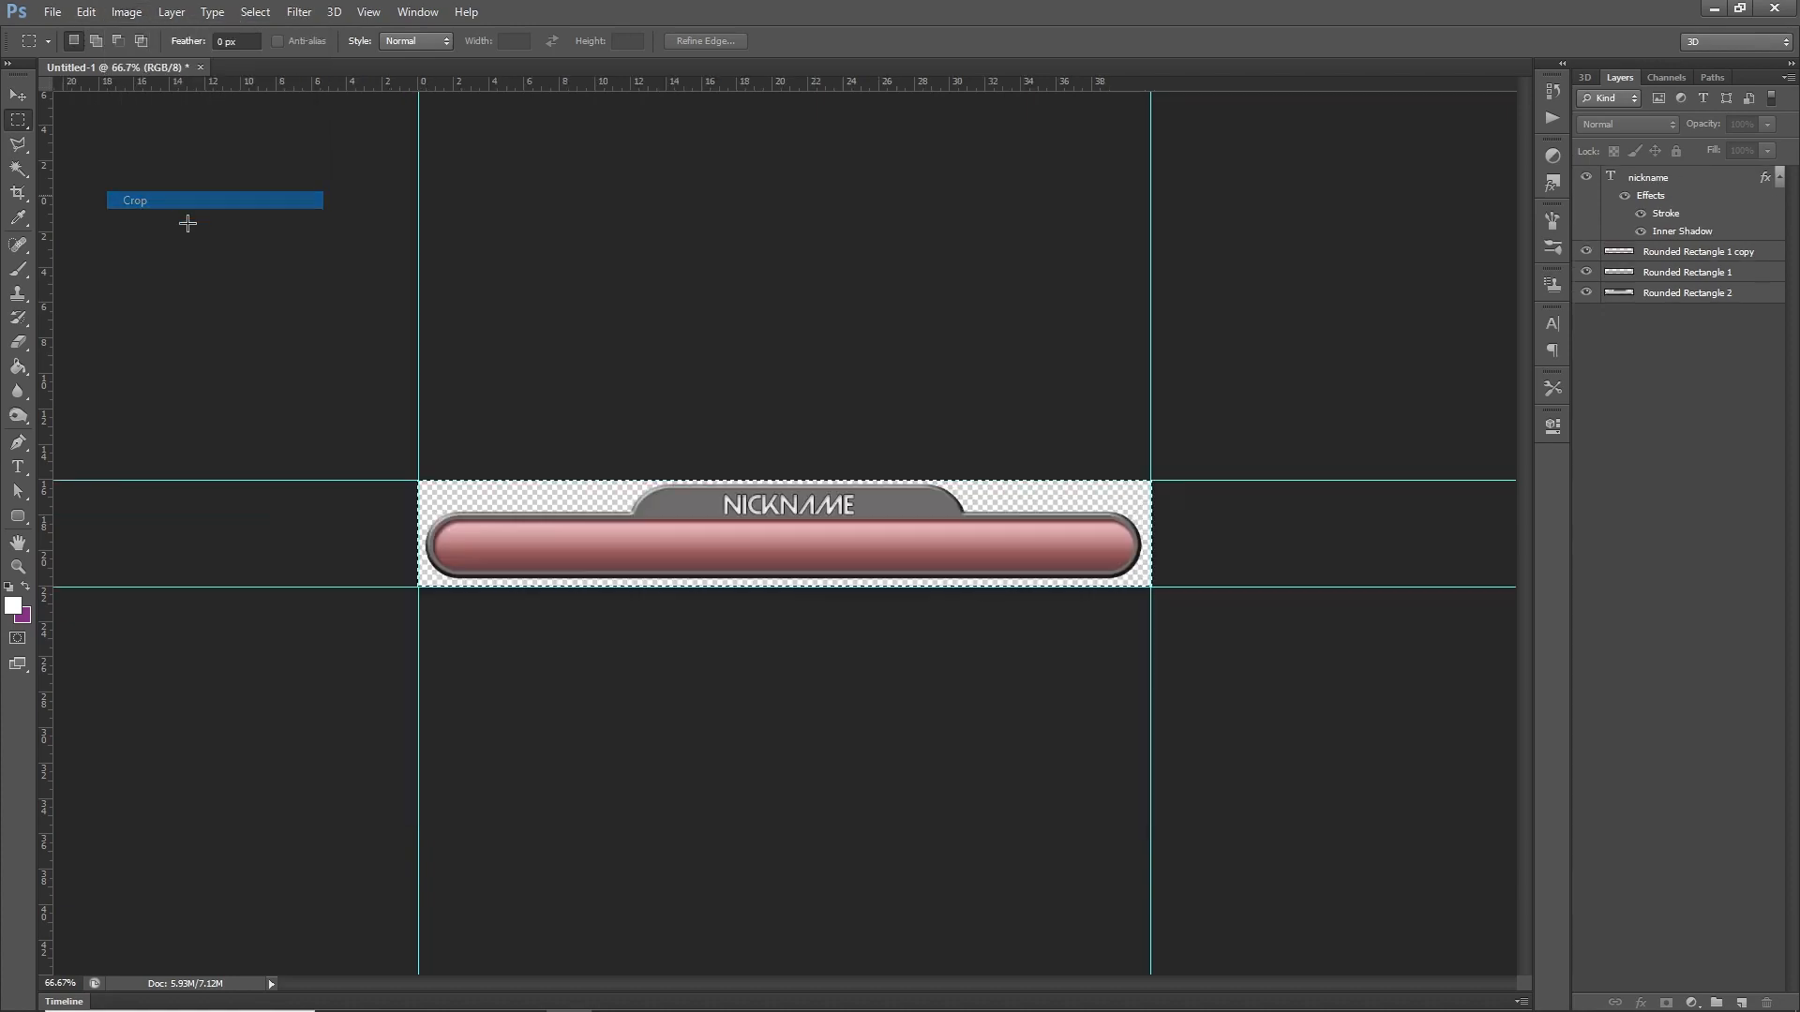
key("v")
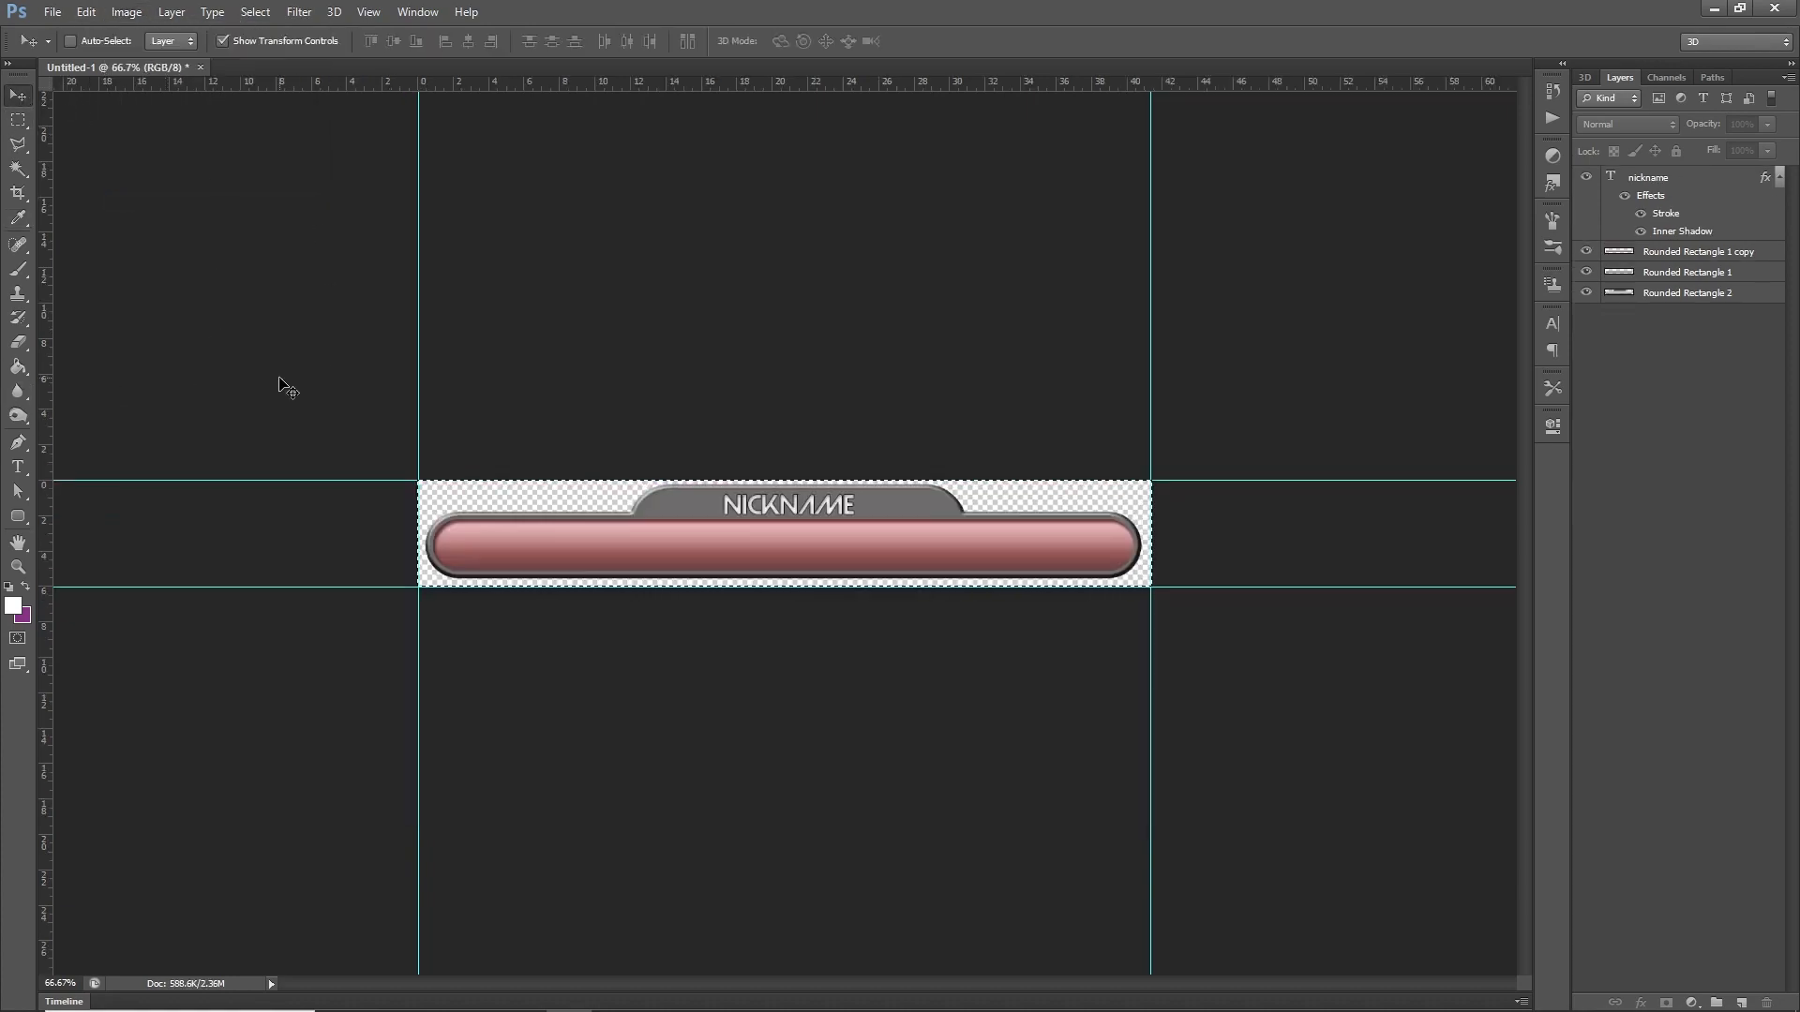